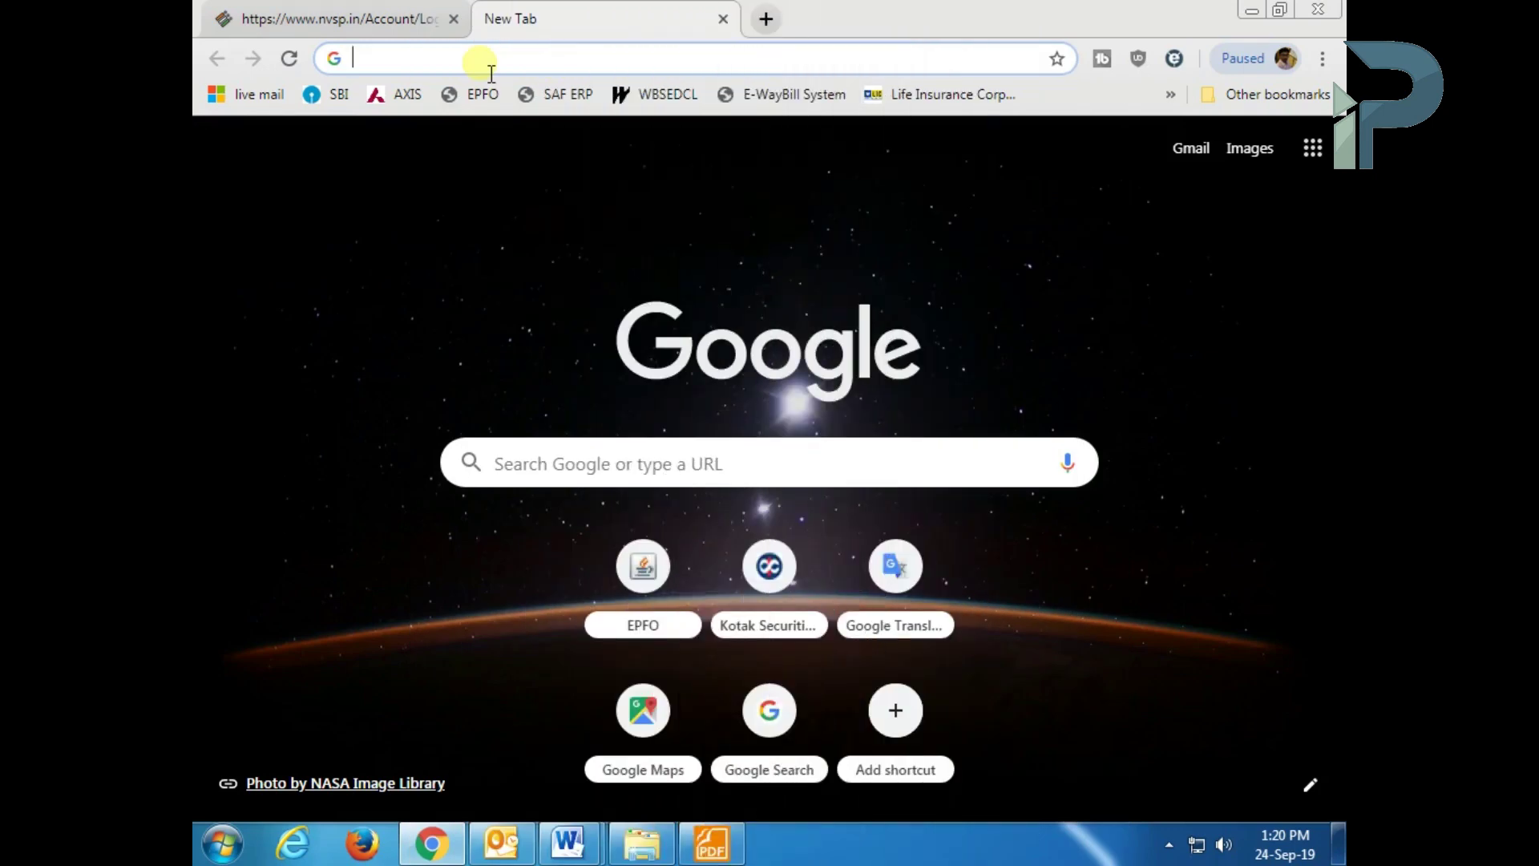
- Load nvsp.in in the new Chrome tab
{"action": "type", "text": "nvs"}
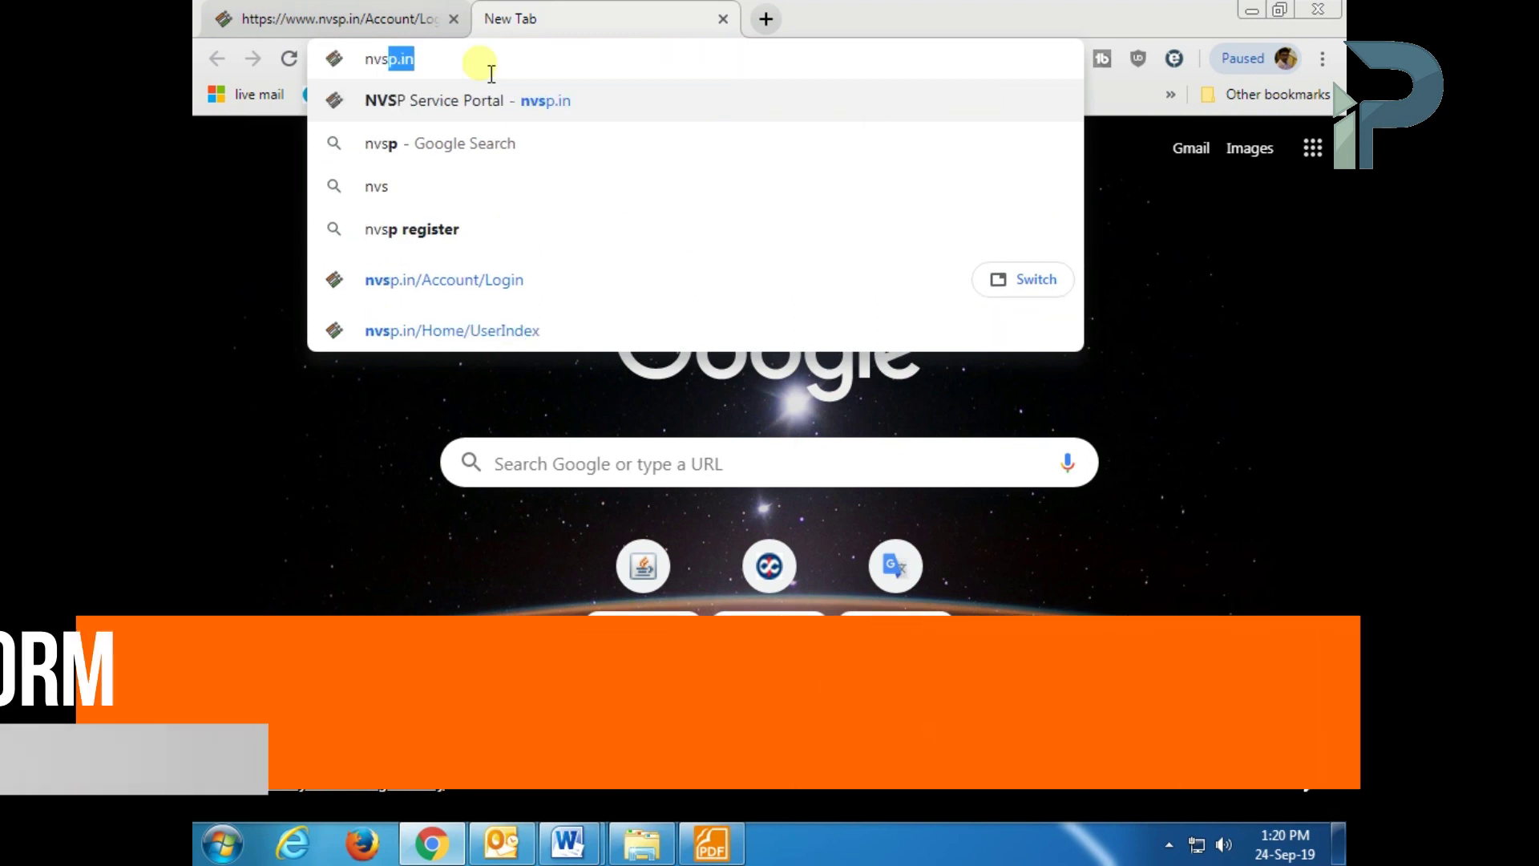
{"action": "type", "text": "p.in"}
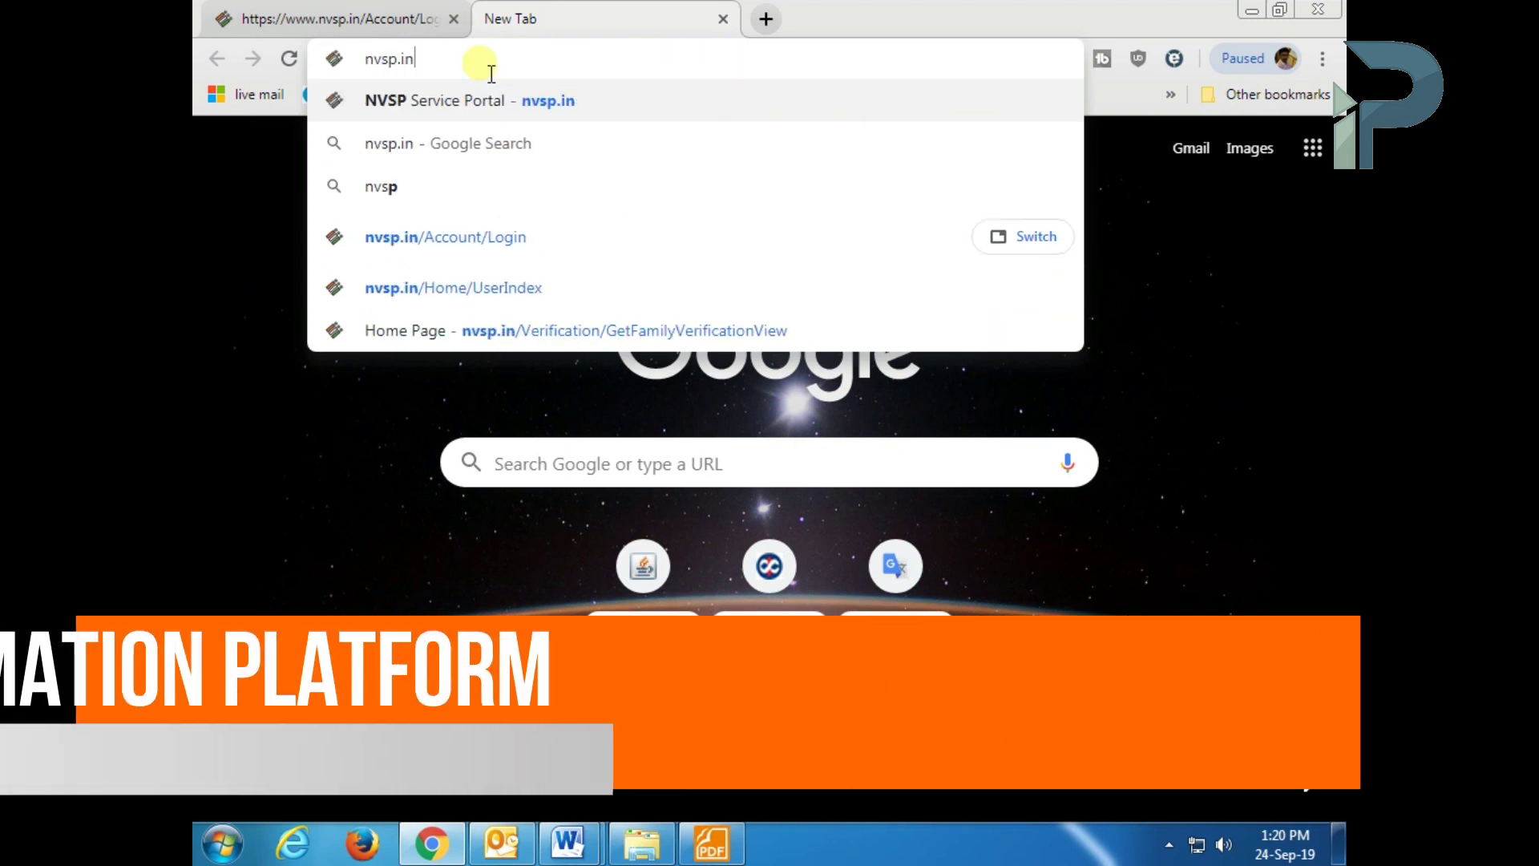
{"action": "key", "text": "Return"}
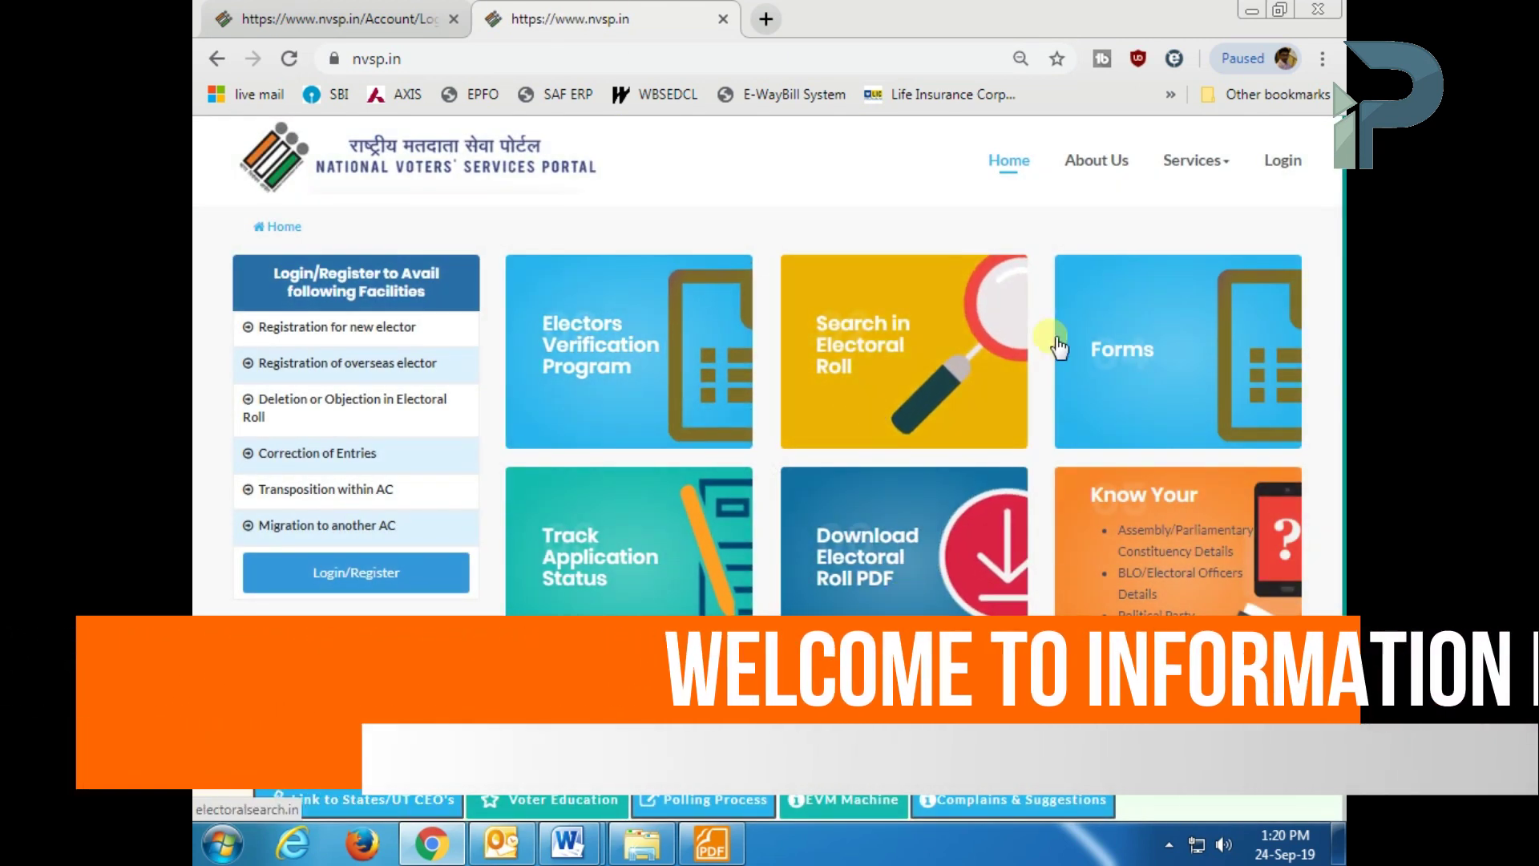
- Open the NVSP login form via Login and then Login/Register
{"action": "scroll", "coordinate": [748, 367], "scroll_direction": "down", "scroll_amount": 3}
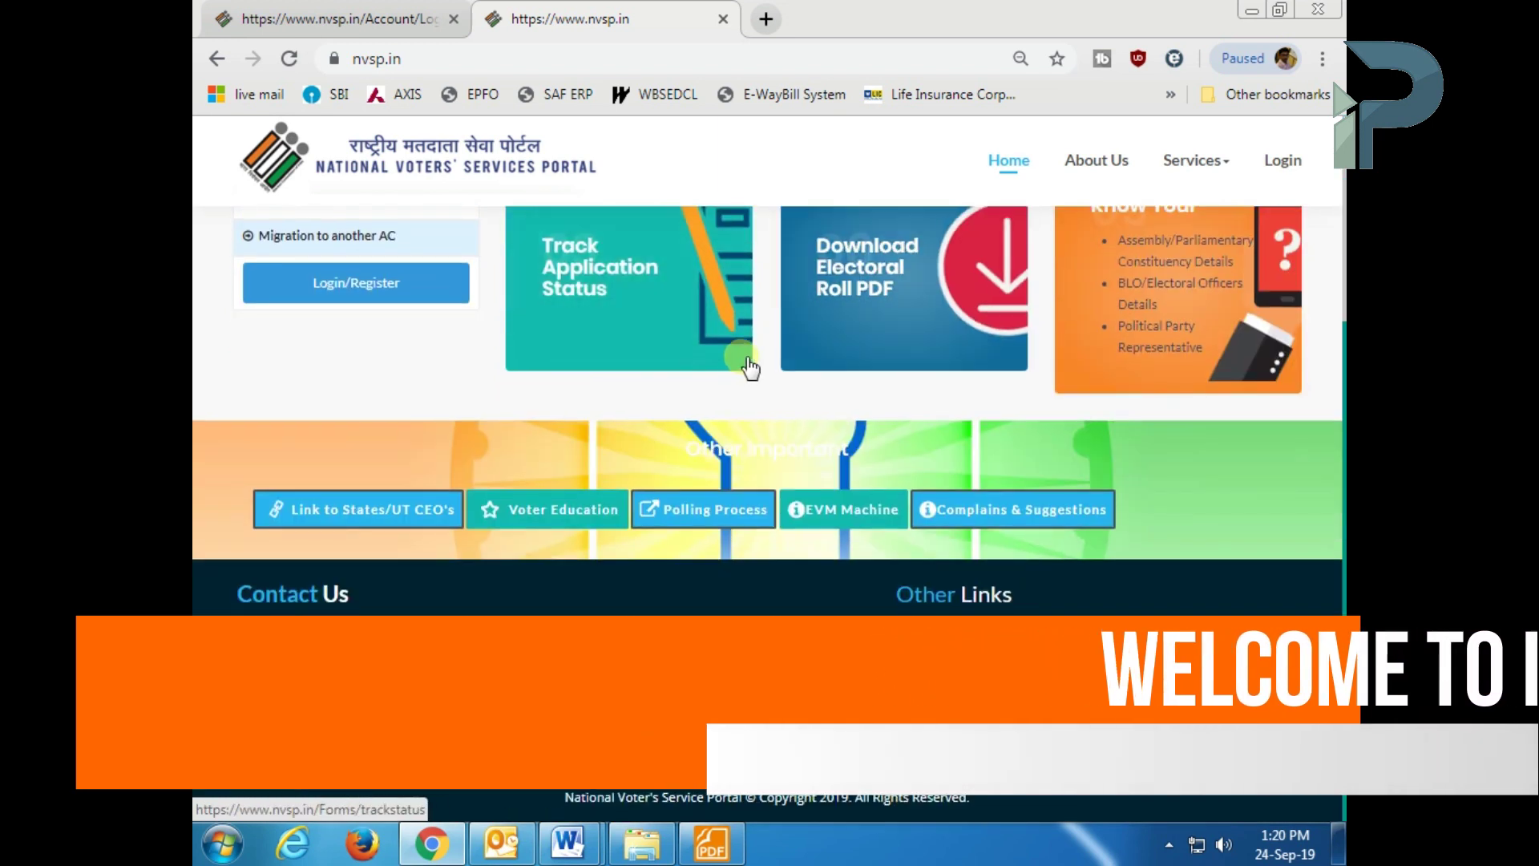
{"action": "scroll", "coordinate": [748, 368], "scroll_direction": "up", "scroll_amount": 3}
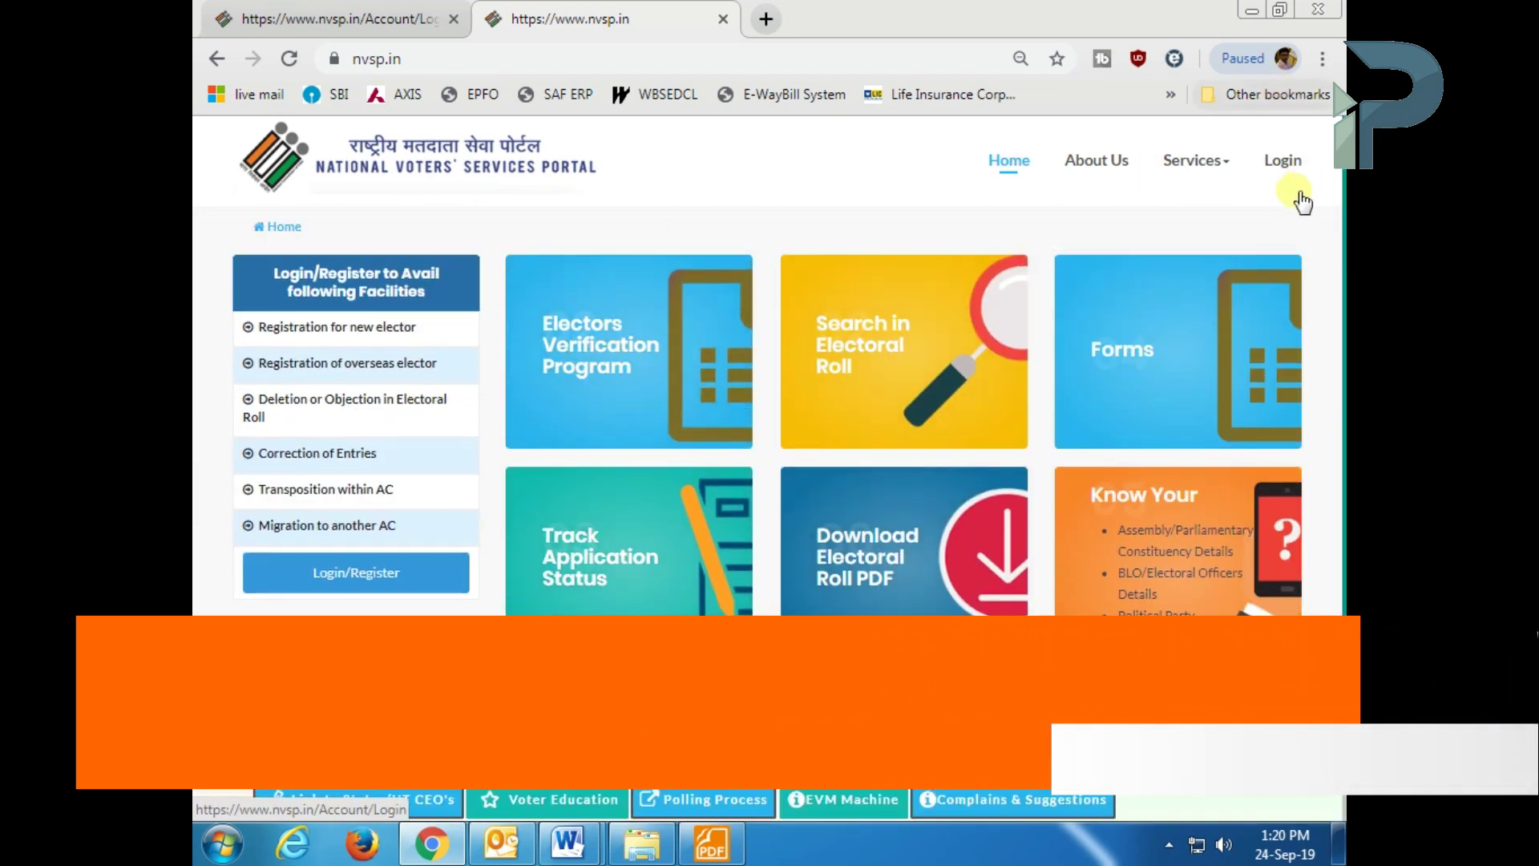
{"action": "left_click", "coordinate": [1283, 161]}
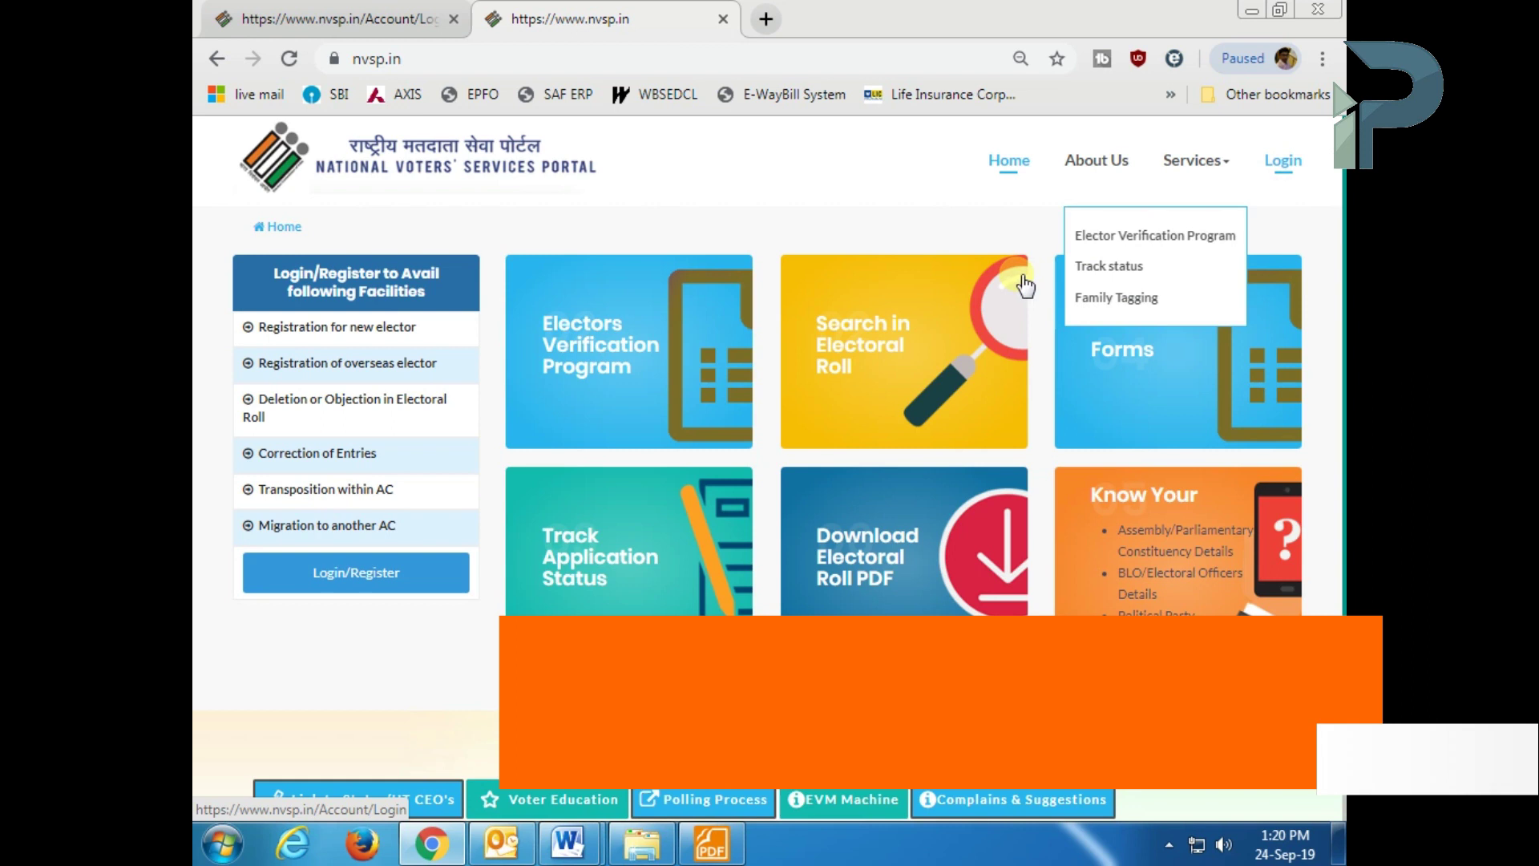
{"action": "left_click", "coordinate": [353, 575]}
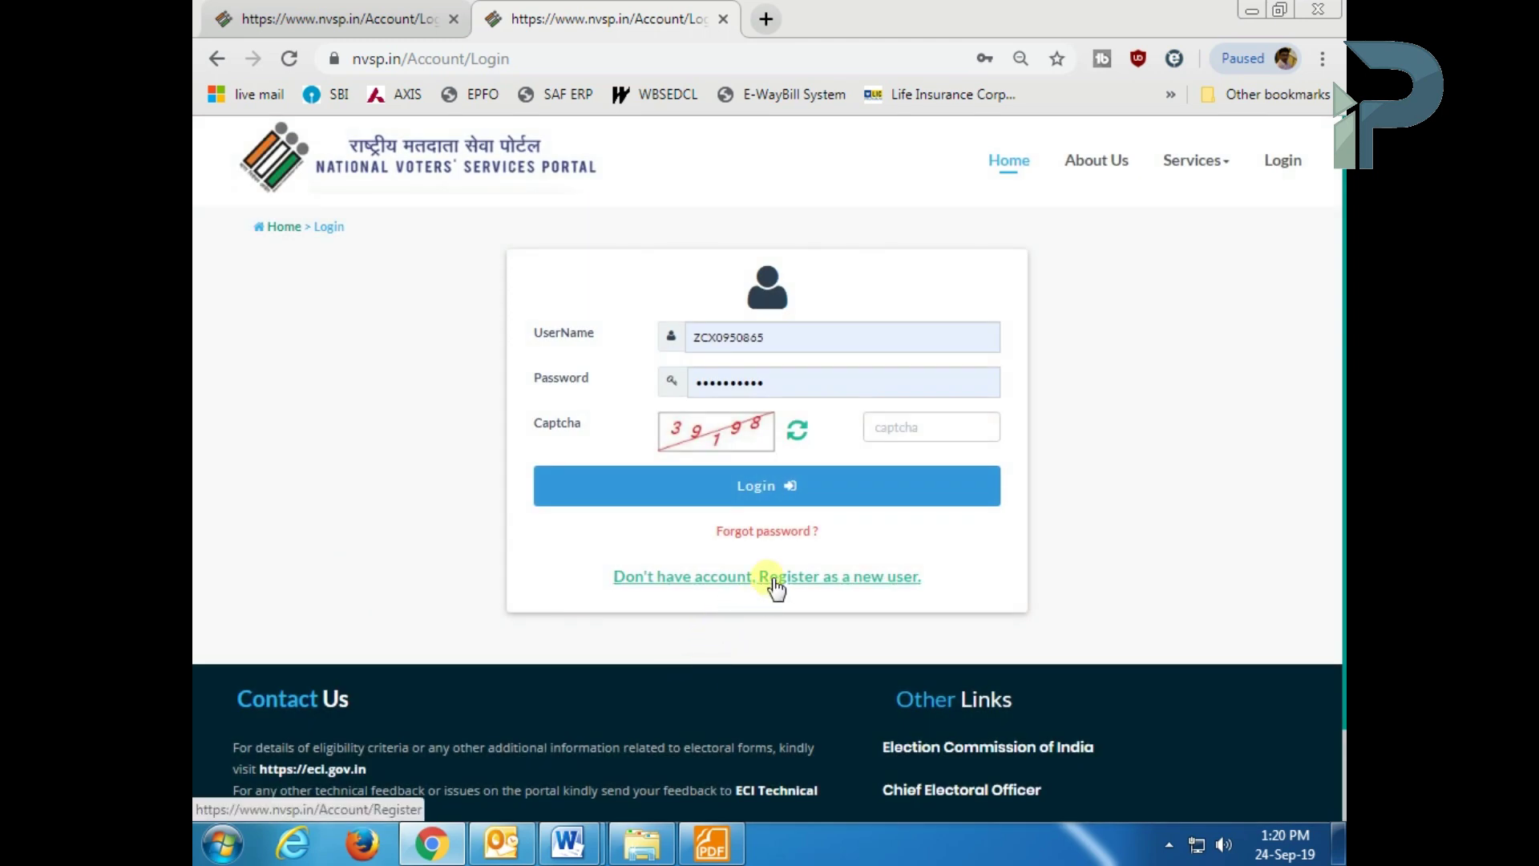
- Open the 'Register as a new user' form
{"action": "left_click", "coordinate": [827, 579]}
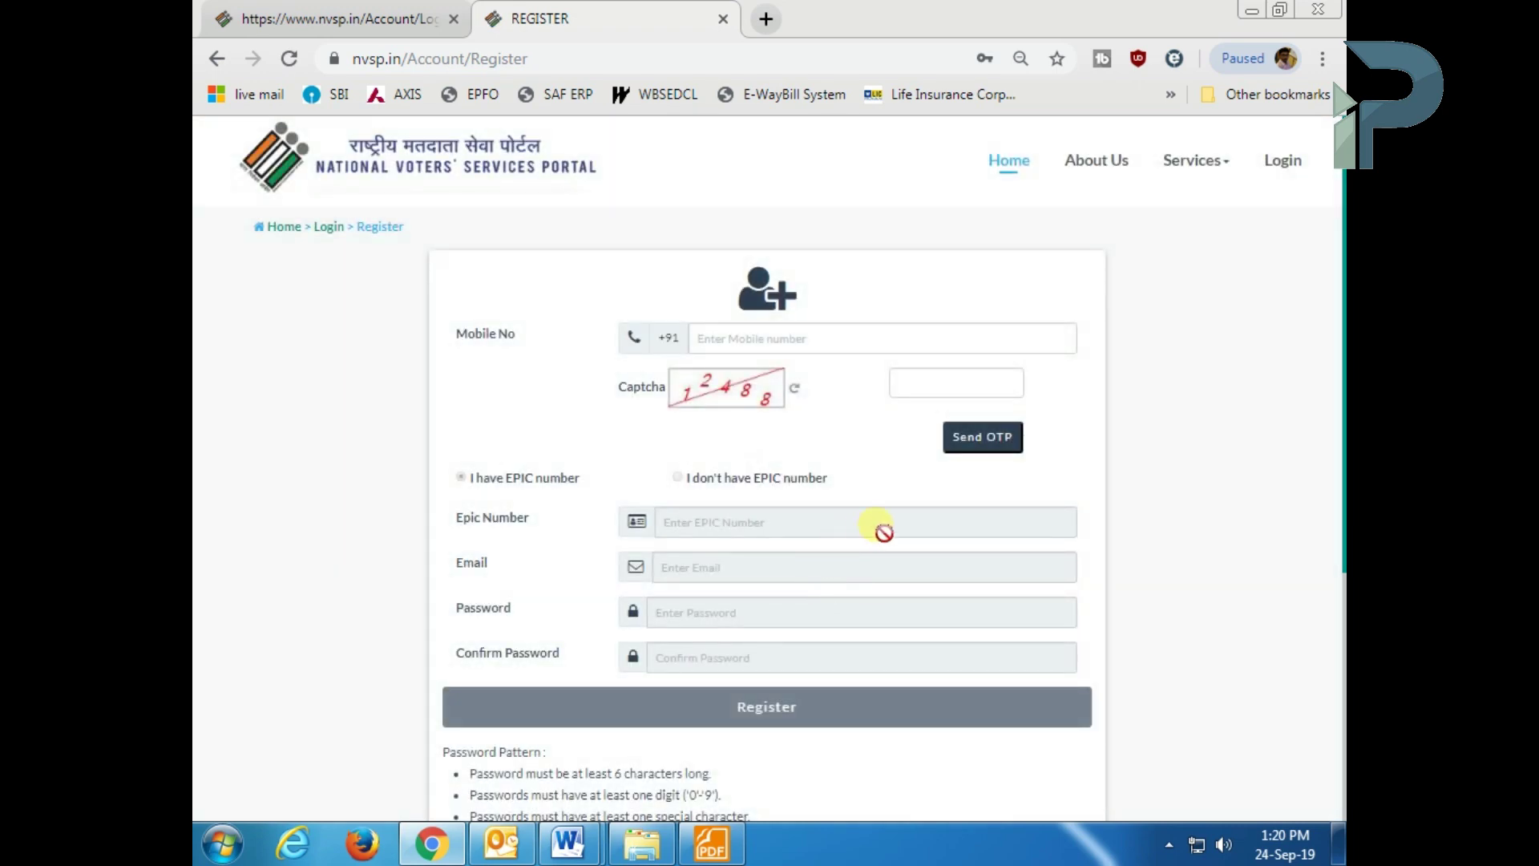
{"action": "scroll", "coordinate": [1180, 473], "scroll_direction": "down", "scroll_amount": 1}
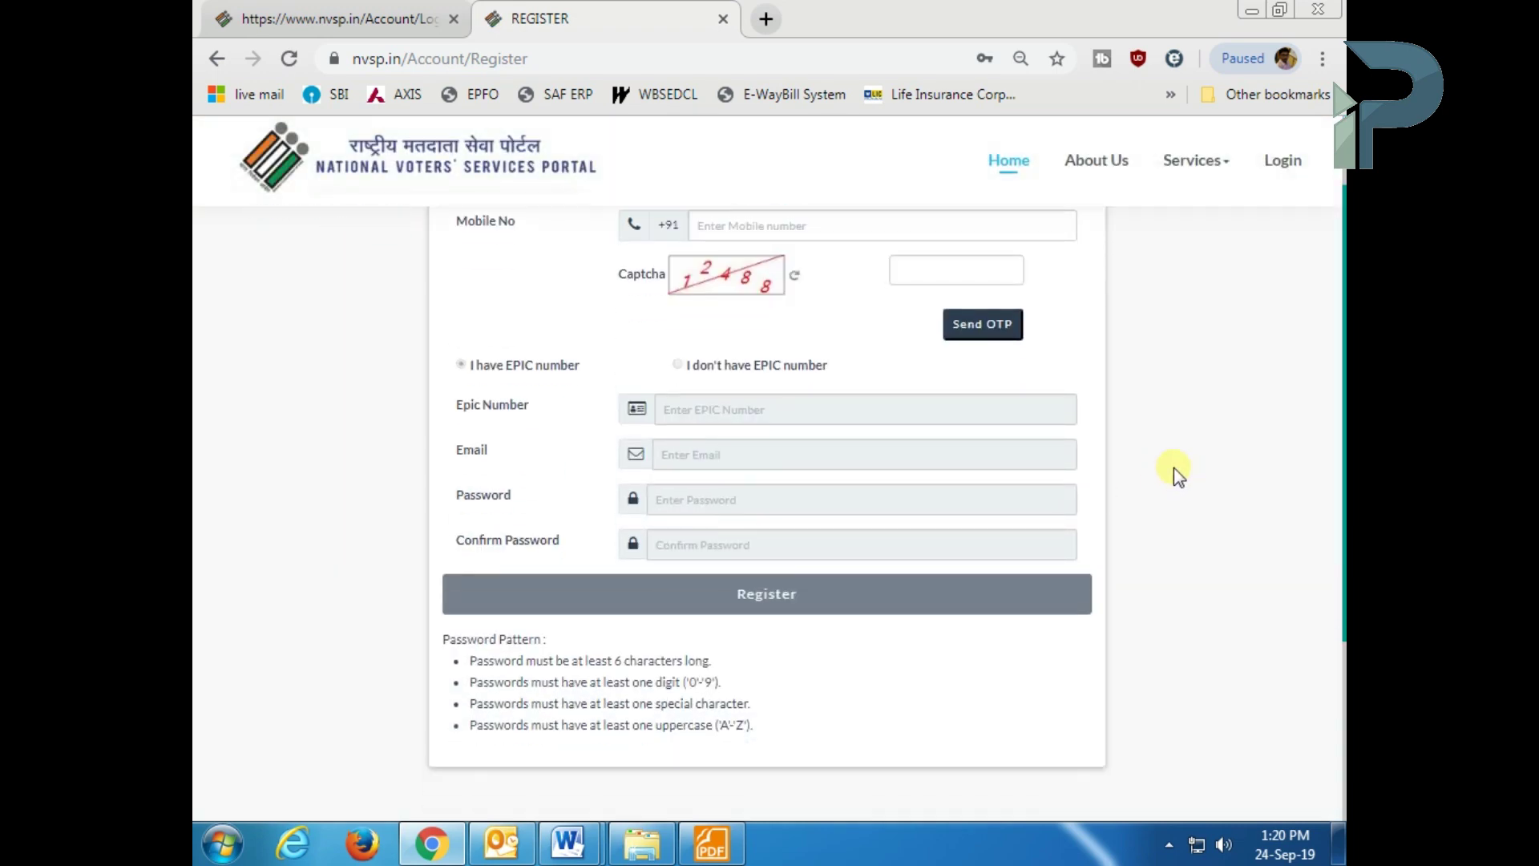
{"action": "scroll", "coordinate": [1048, 414], "scroll_direction": "up", "scroll_amount": 1}
- Request an OTP with the mobile number and captcha, then return to the login page
{"action": "left_click", "coordinate": [914, 338]}
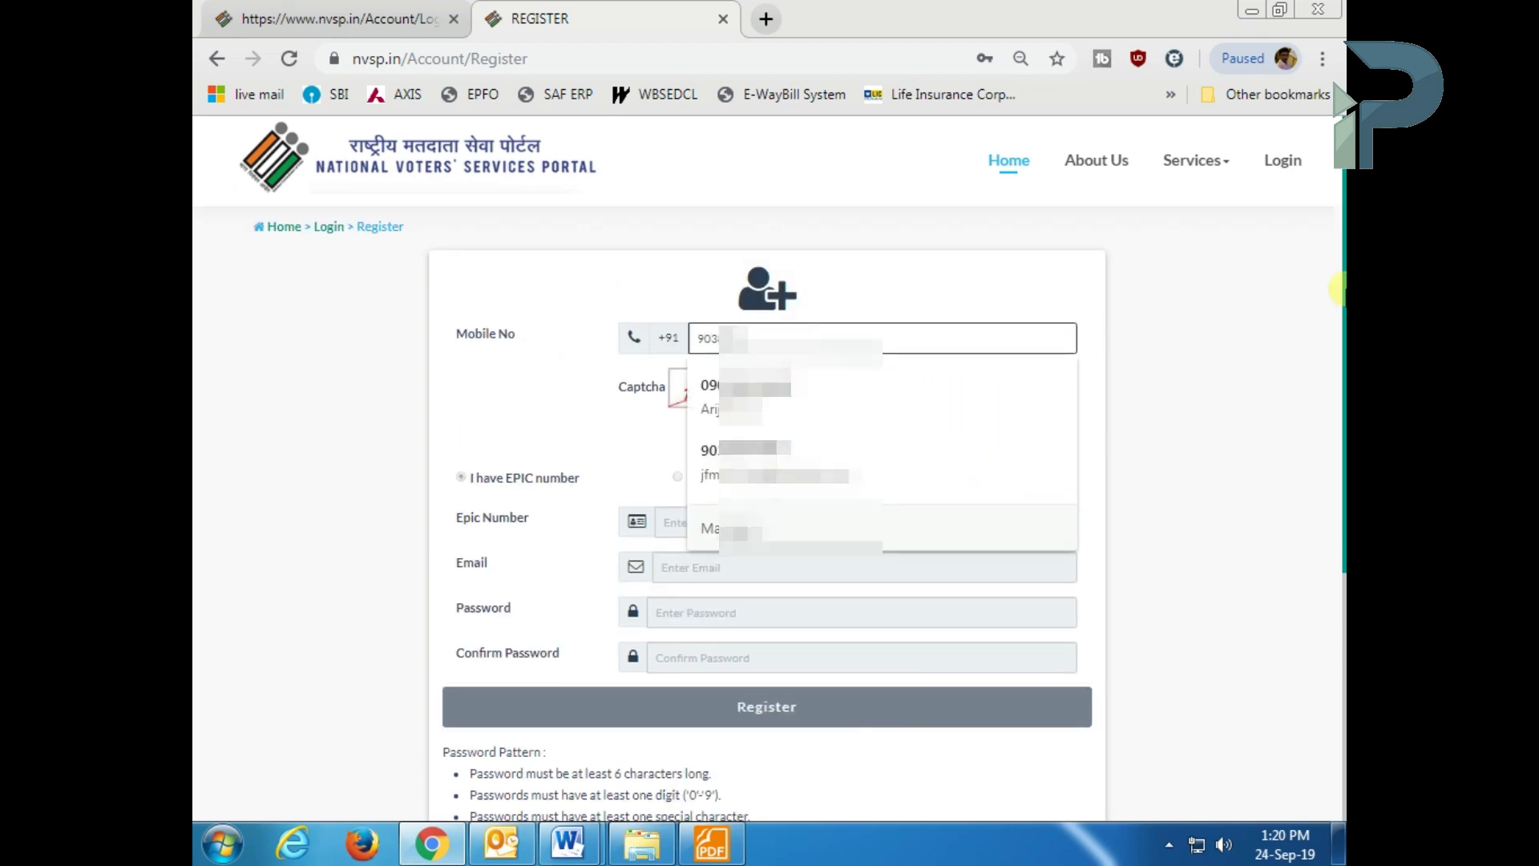
{"action": "key", "text": "Tab"}
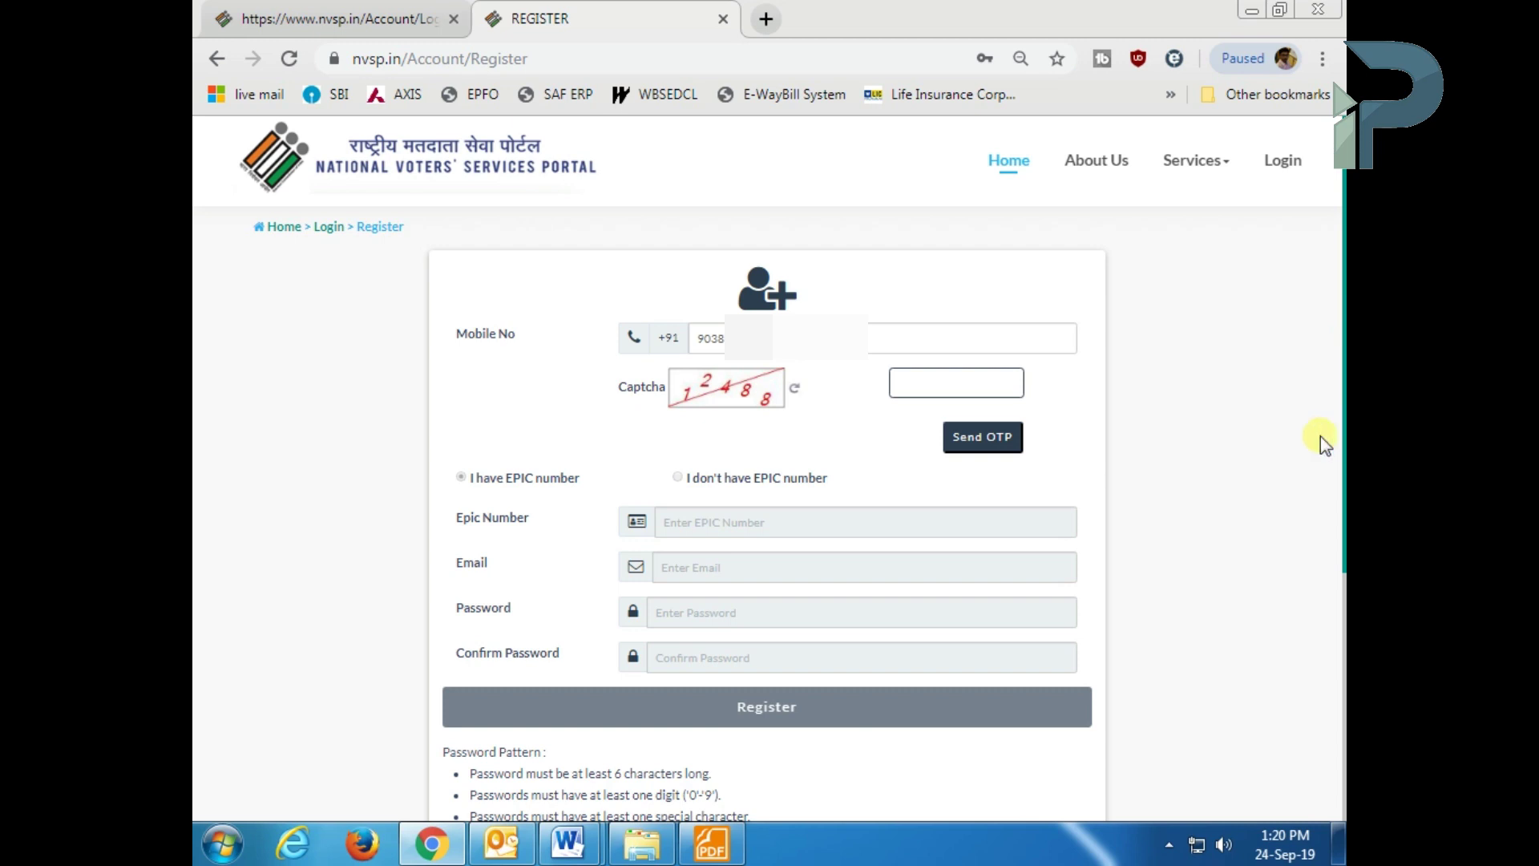
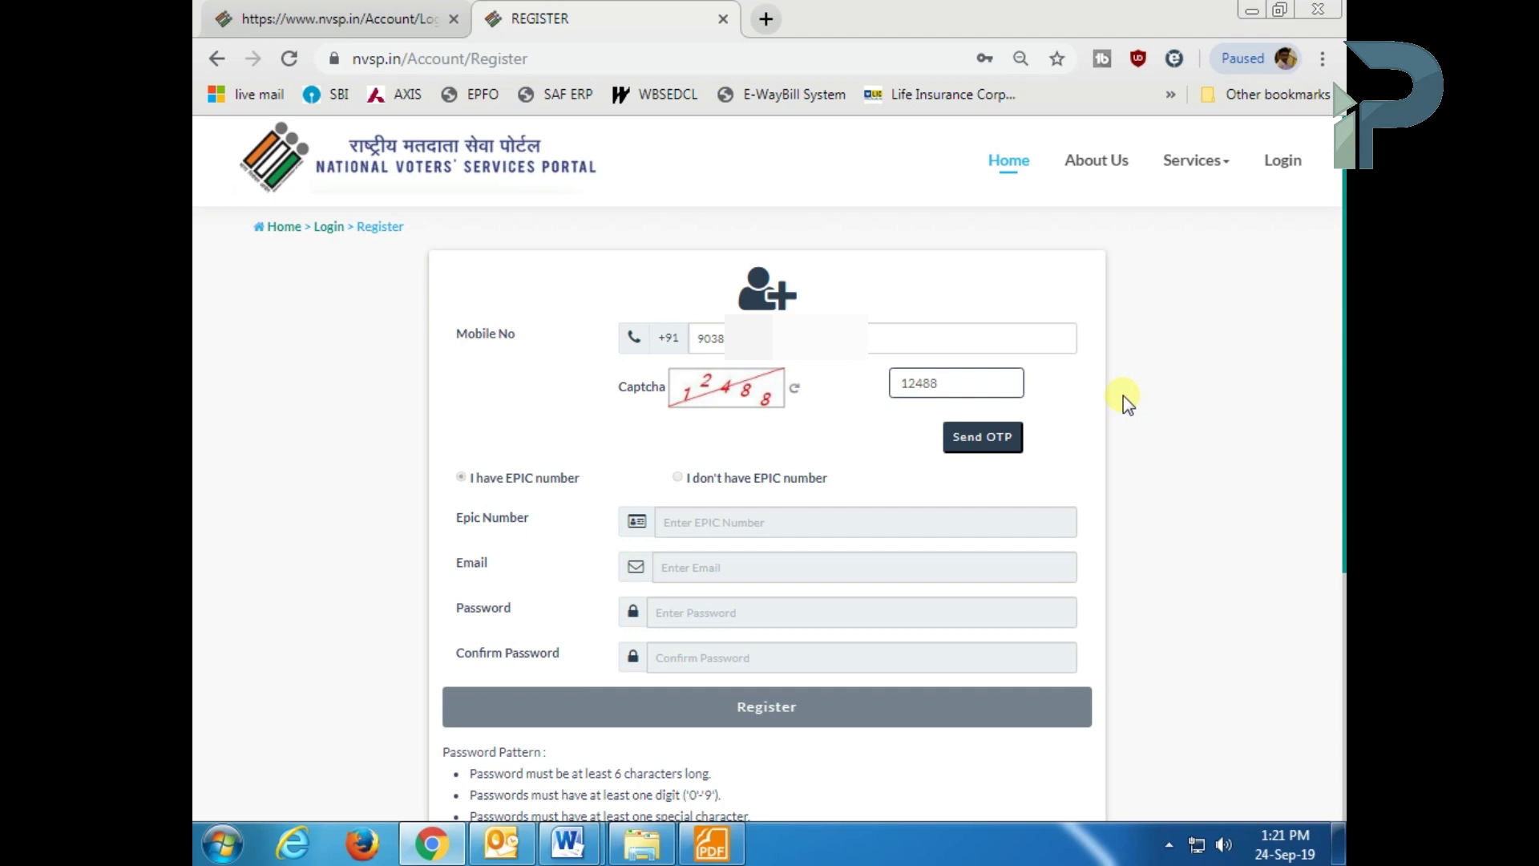
{"action": "left_click", "coordinate": [1011, 433]}
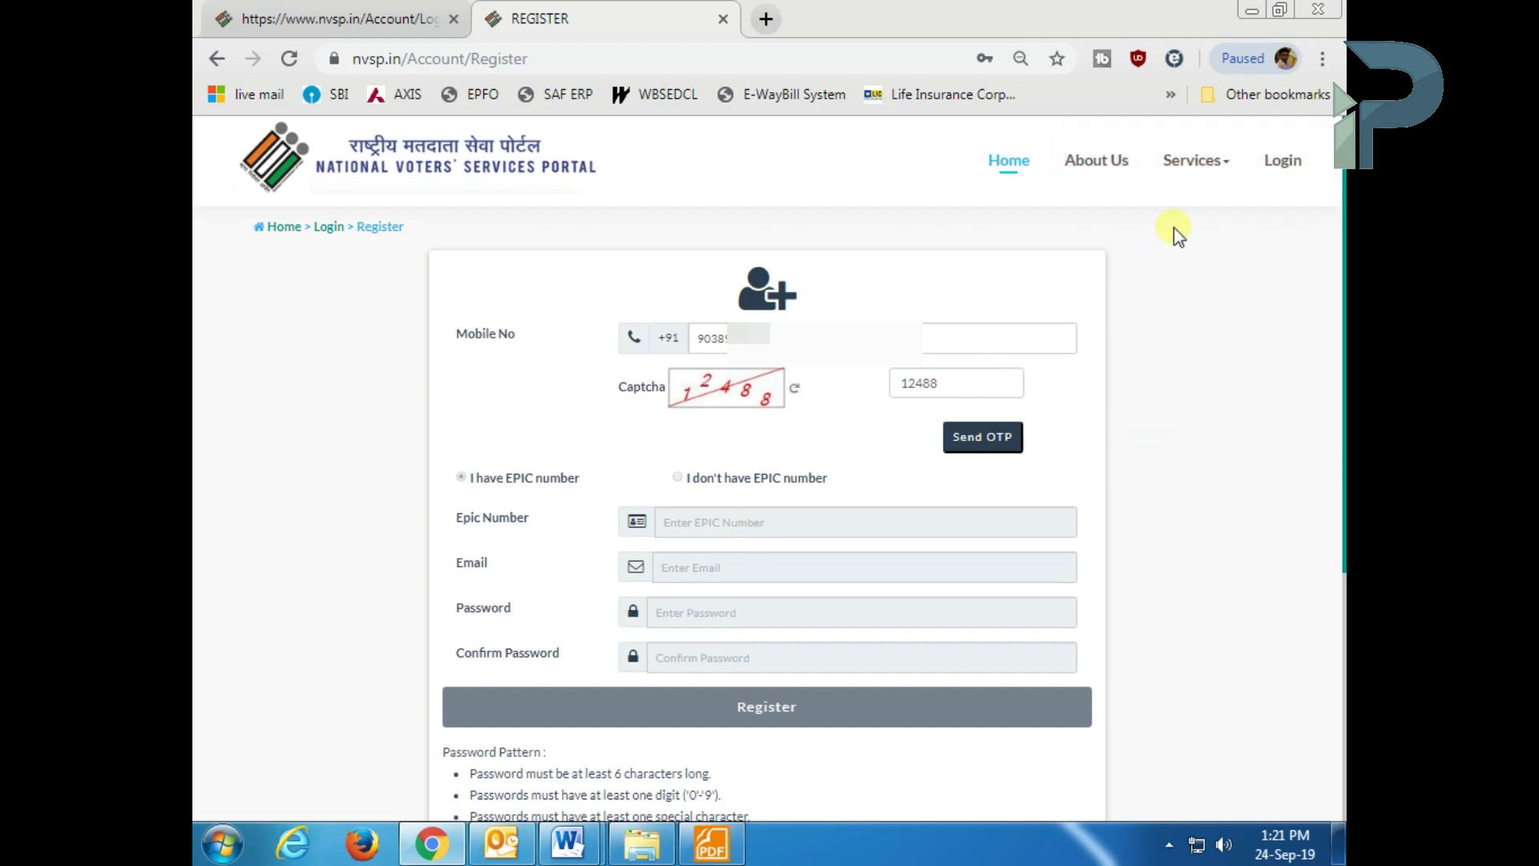
{"action": "mouse_move", "coordinate": [1203, 199]}
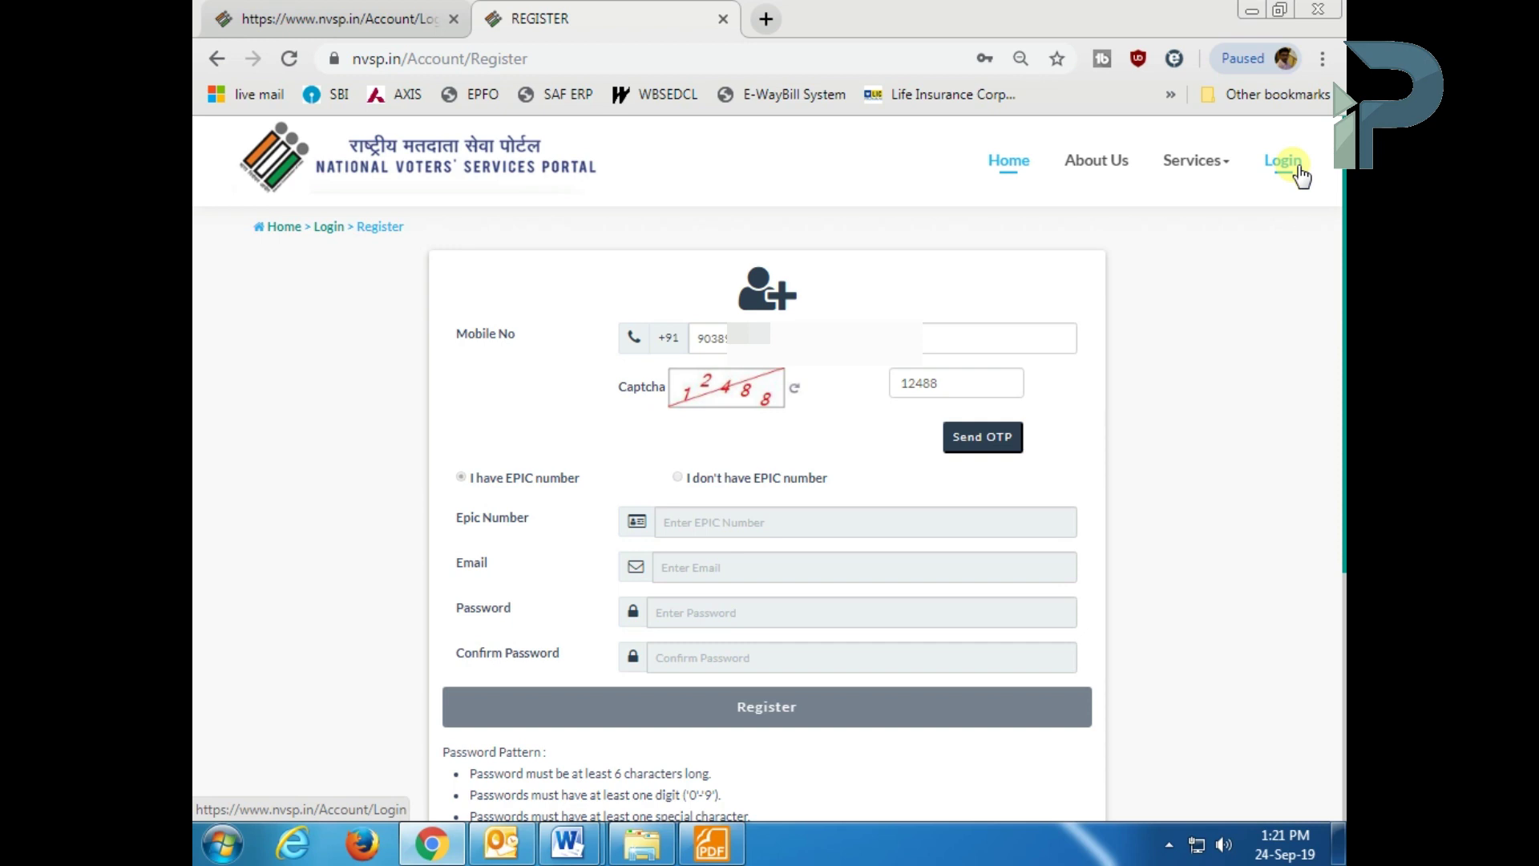
{"action": "left_click", "coordinate": [1299, 173]}
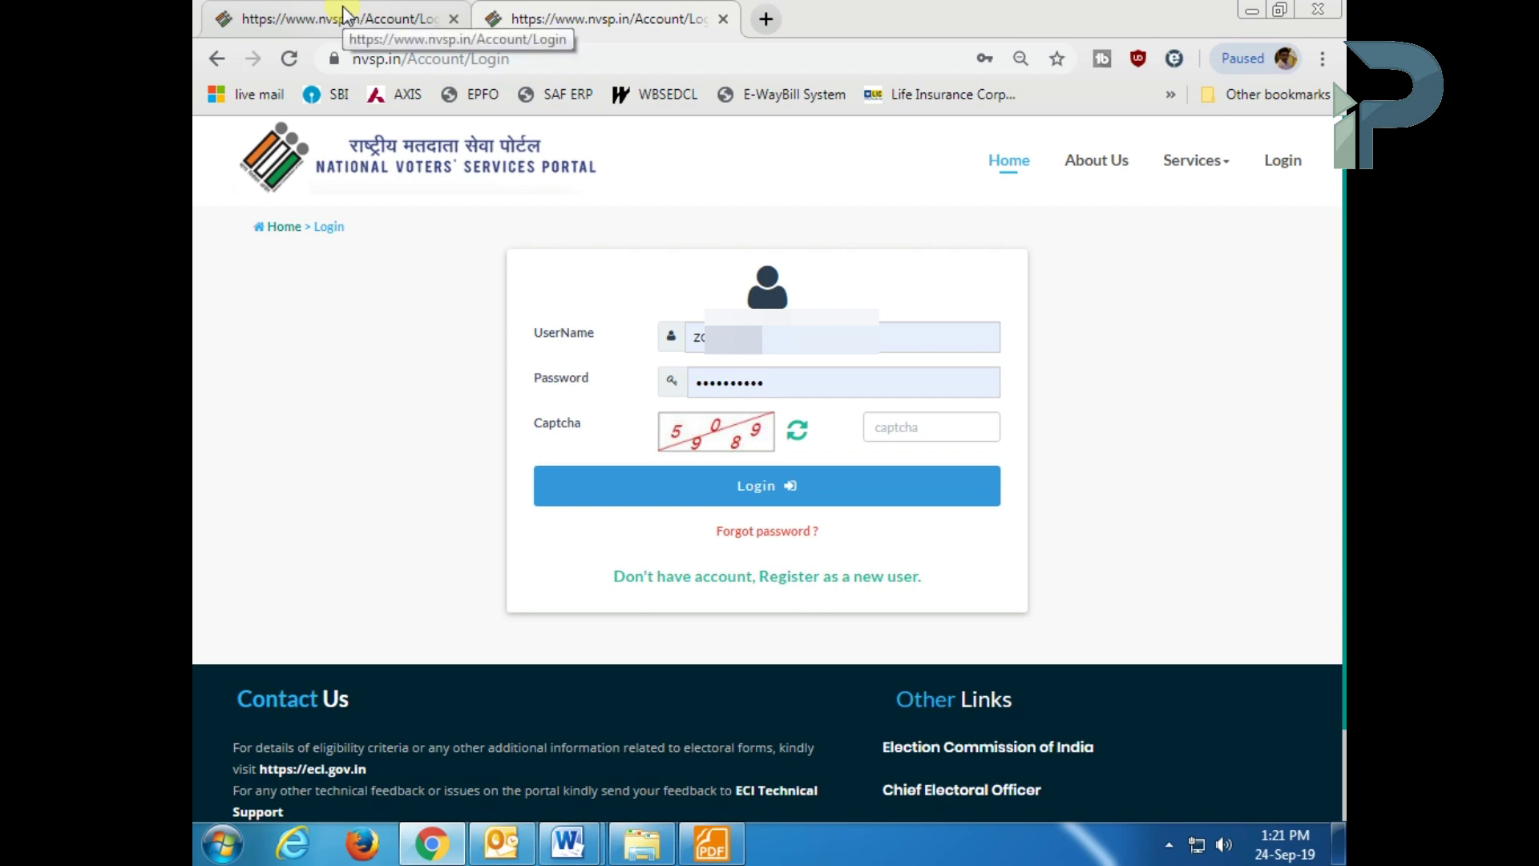
- Close the duplicate tab, enter the captcha and log in to NVSP
{"action": "left_click", "coordinate": [724, 19]}
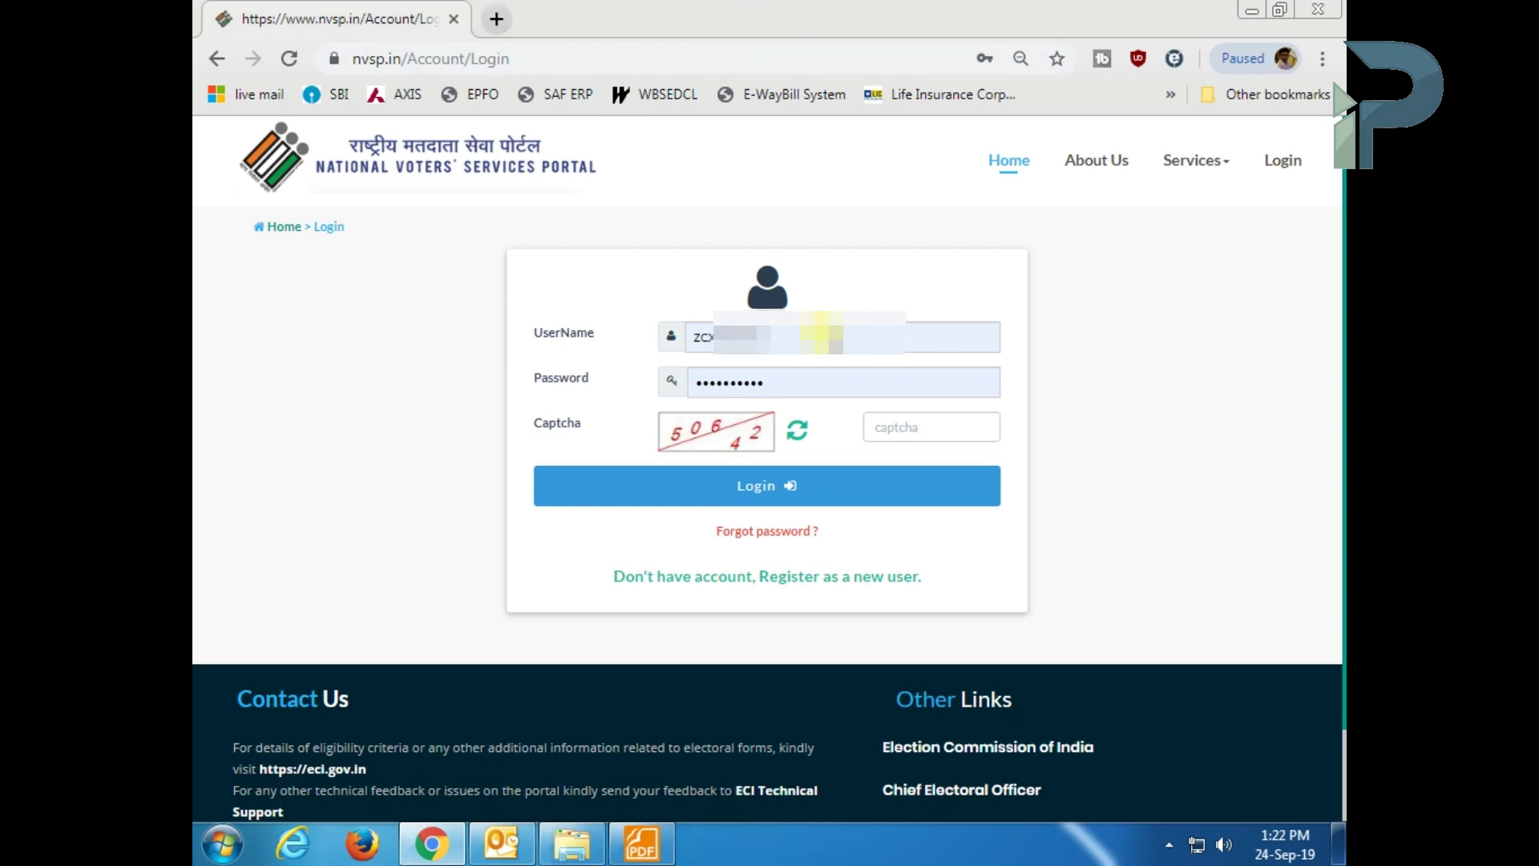
{"action": "left_click", "coordinate": [922, 444]}
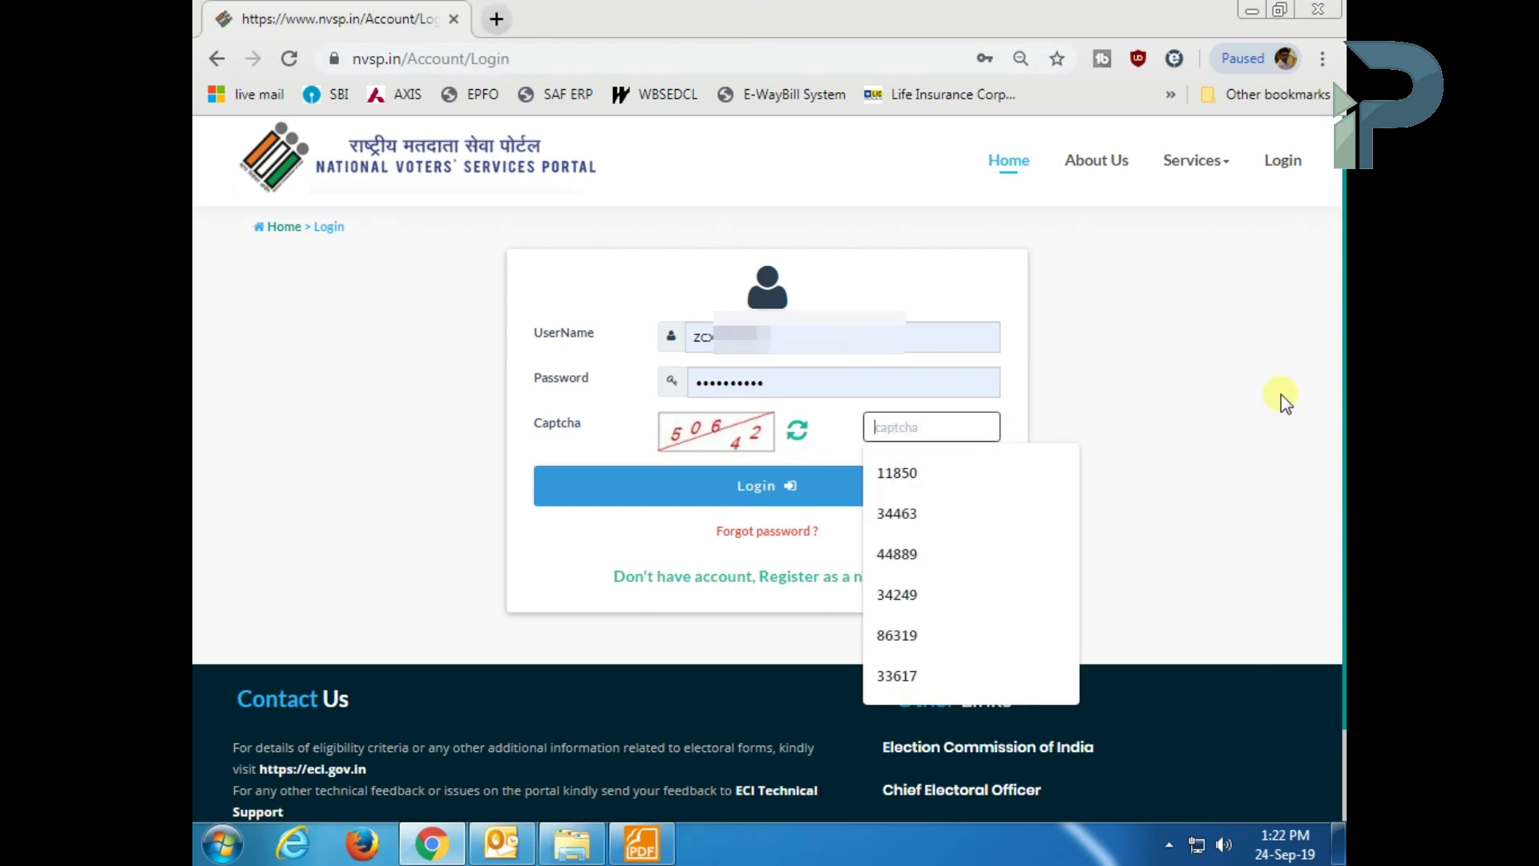
{"action": "type", "text": "56"}
{"action": "key", "text": "BackSpace"}
{"action": "type", "text": "0642"}
{"action": "left_click", "coordinate": [776, 490]}
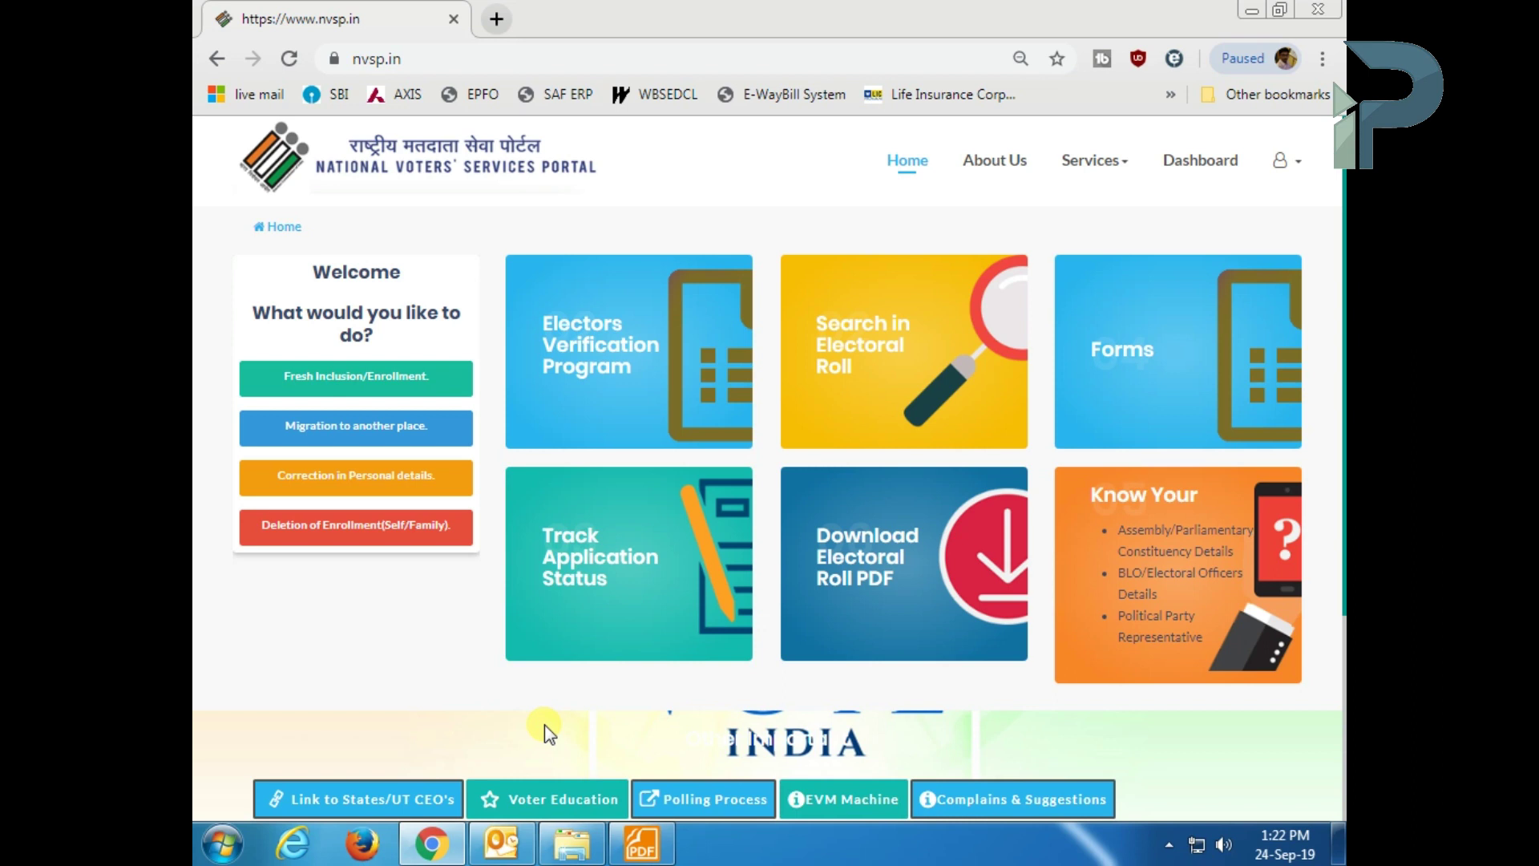
- Open the Electors Verification Program and its Verify Self Details page
{"action": "left_click", "coordinate": [655, 307]}
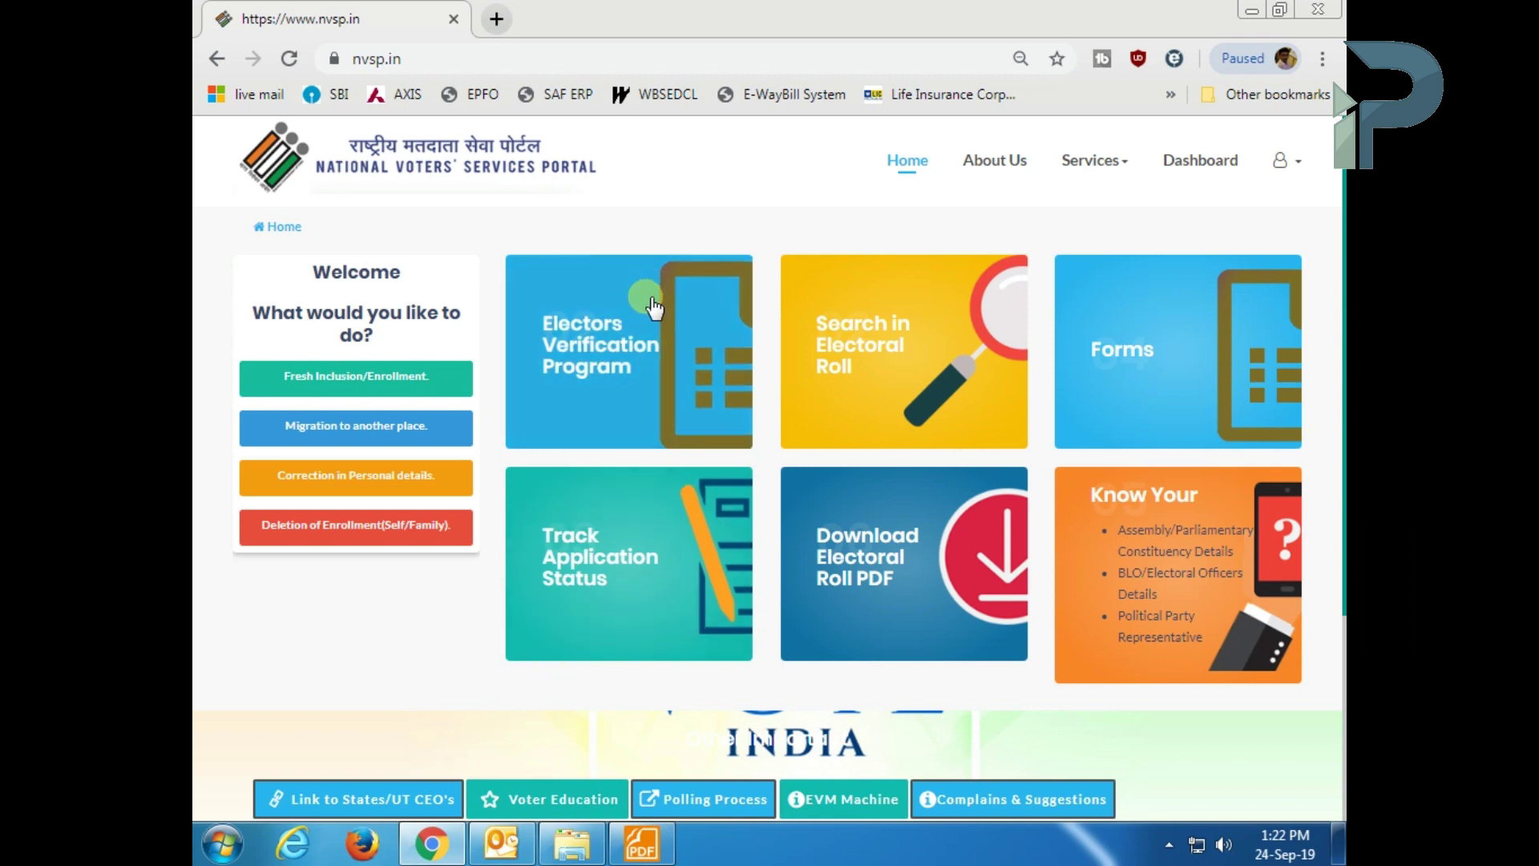
{"action": "left_click", "coordinate": [605, 374]}
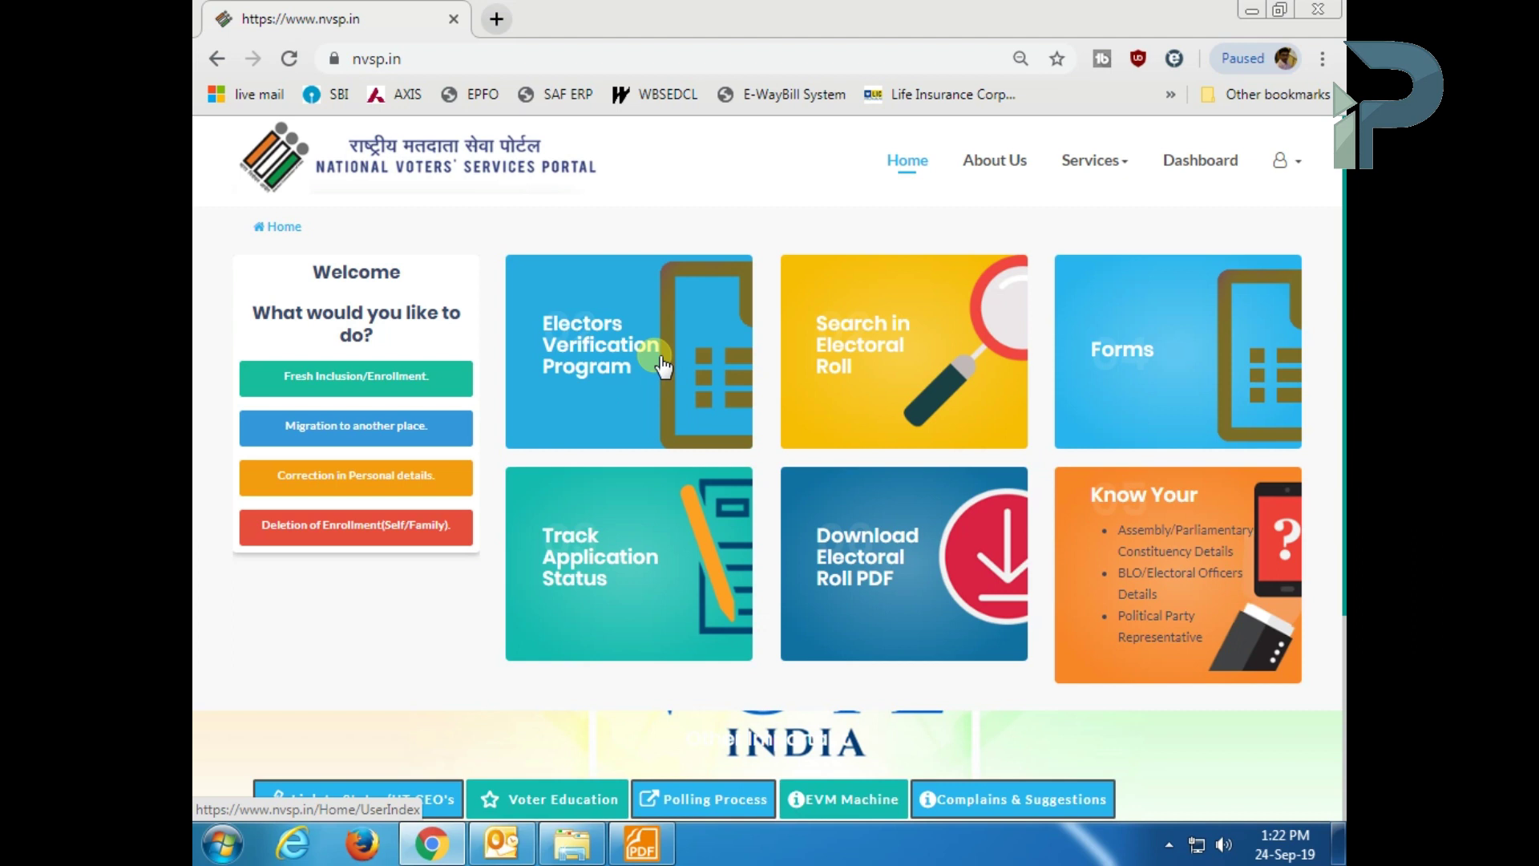
{"action": "left_click", "coordinate": [661, 360]}
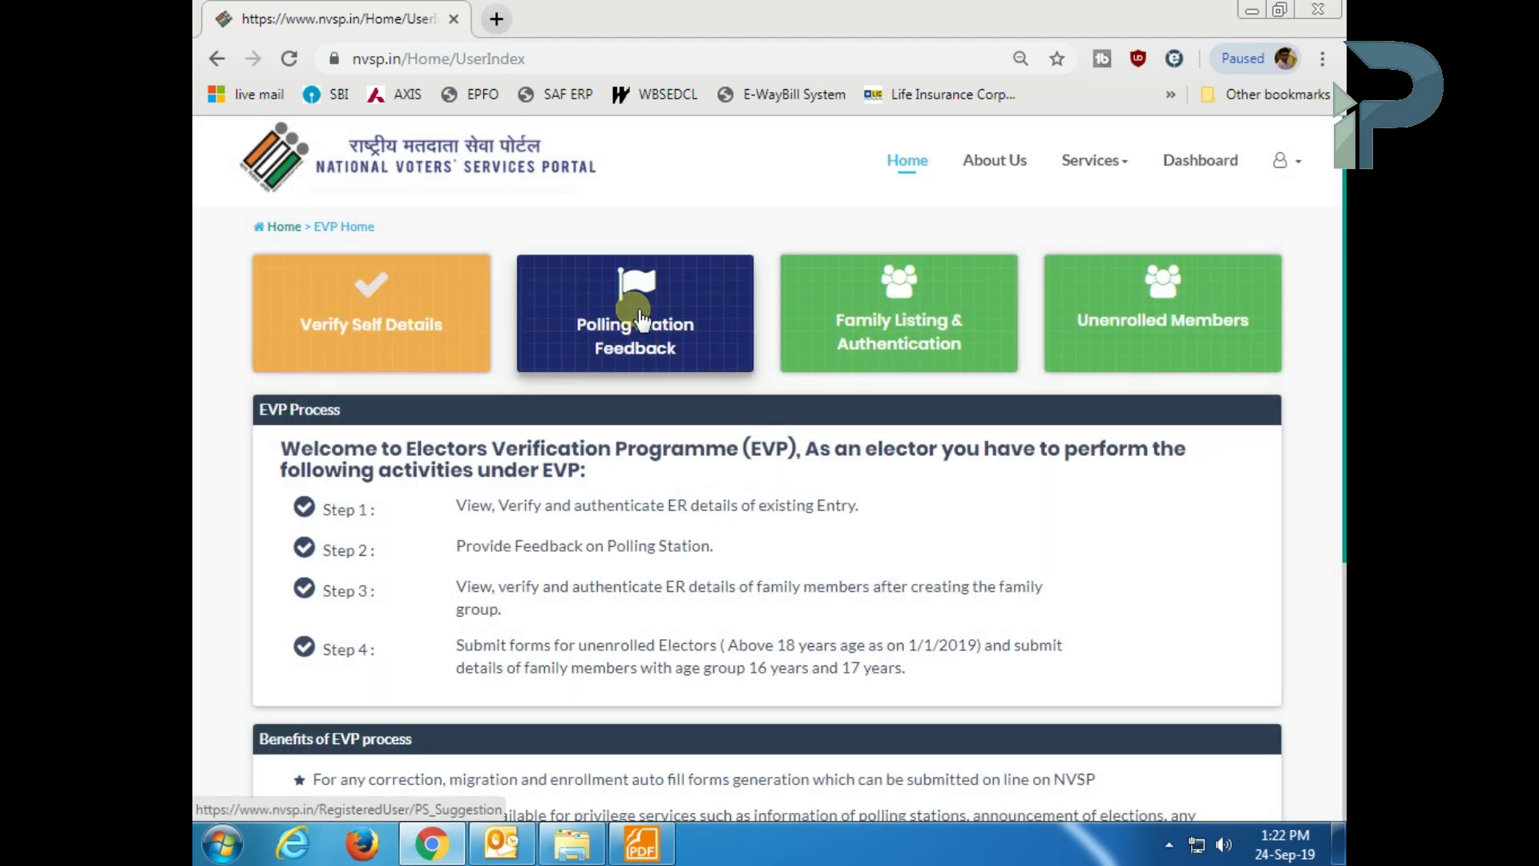
{"action": "left_click", "coordinate": [383, 313]}
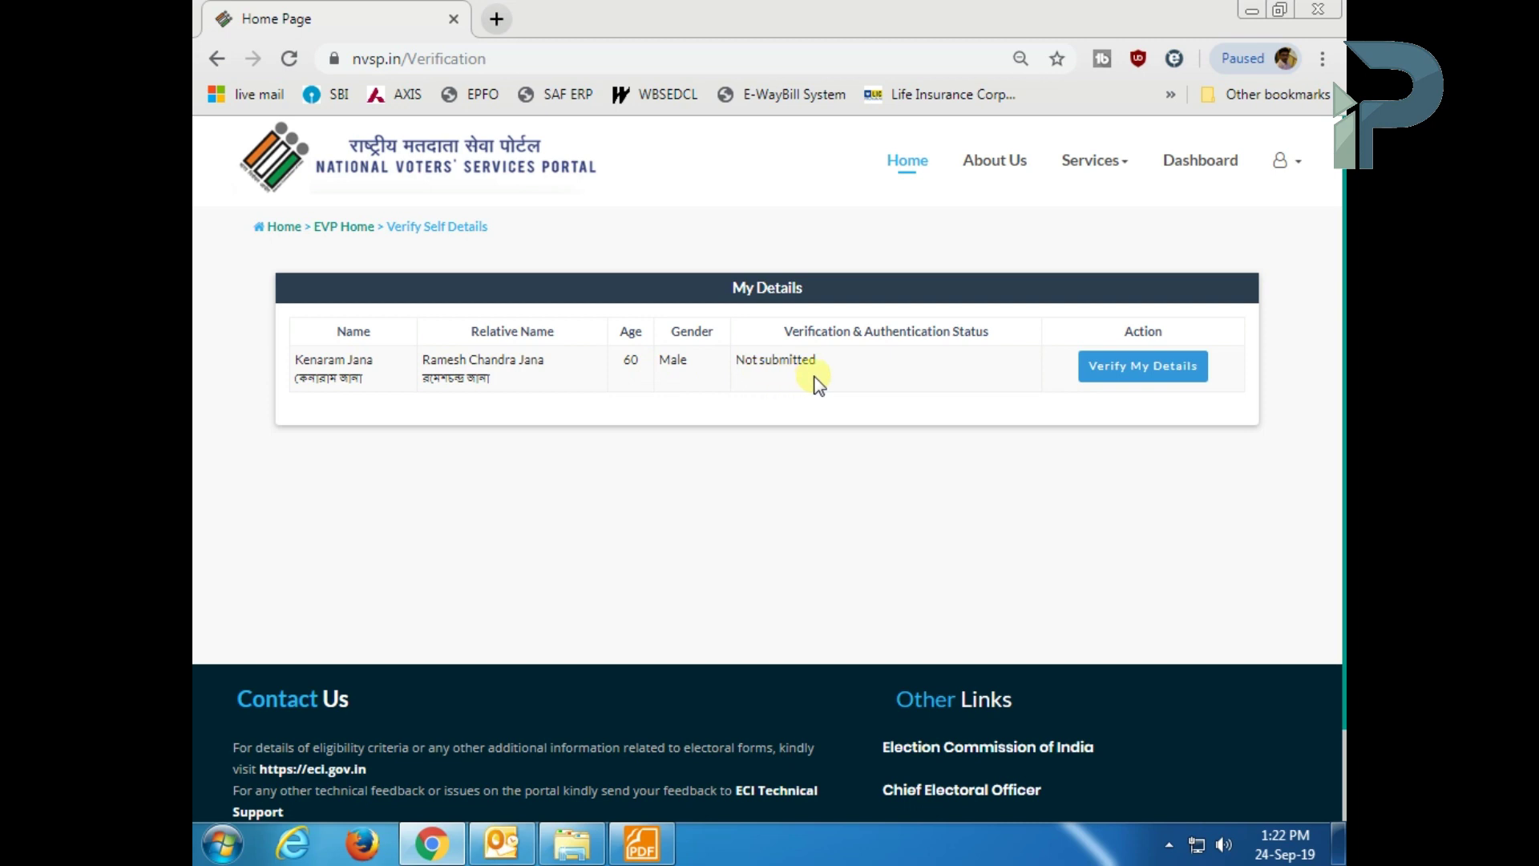
- Mark the displayed elector details as correct to reveal the Upload Document section
{"action": "left_click", "coordinate": [1144, 384]}
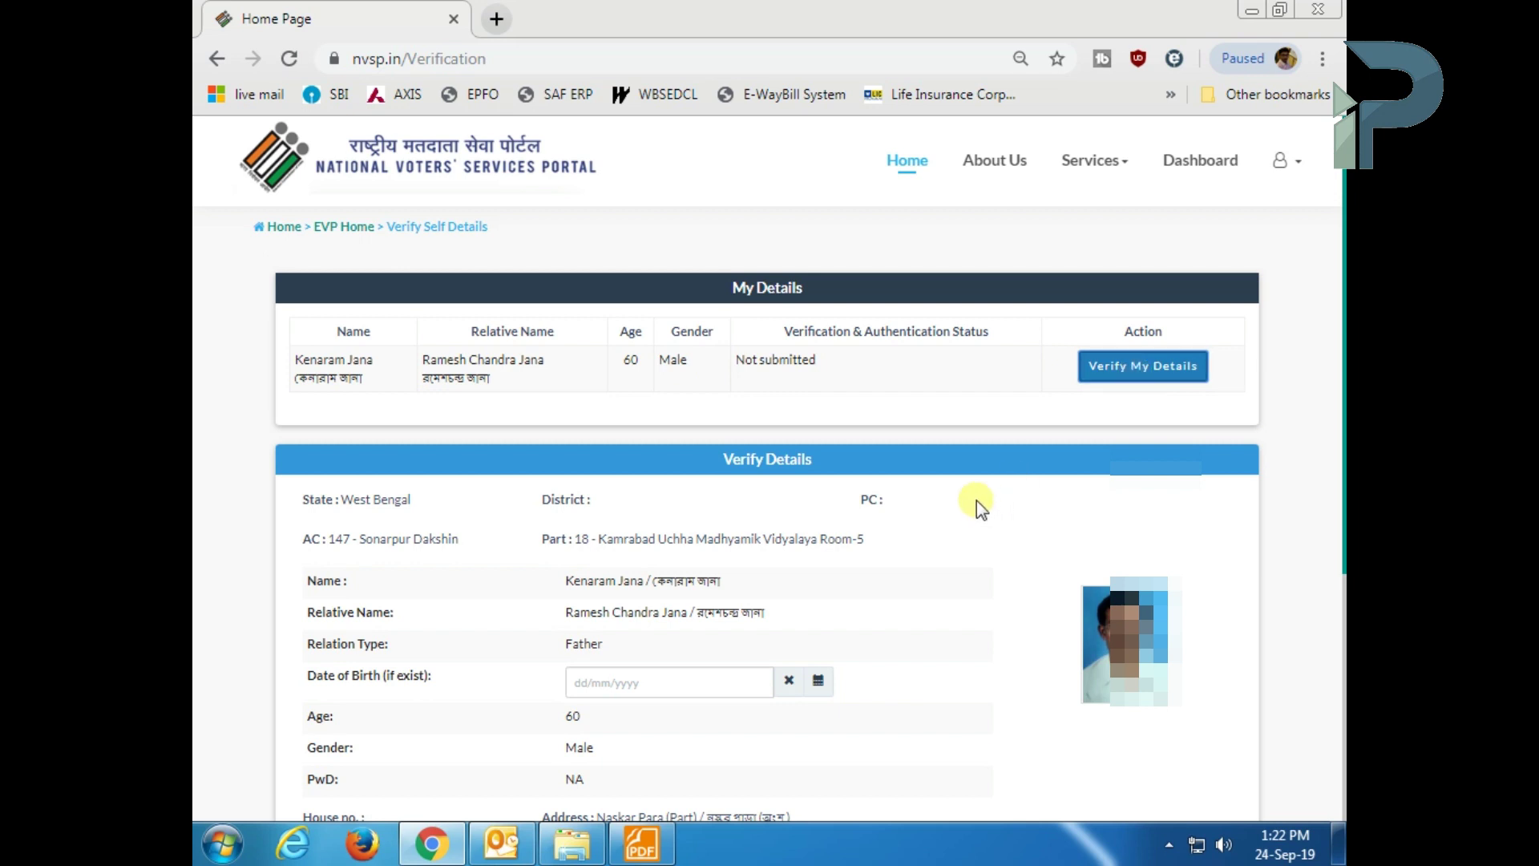
{"action": "scroll", "coordinate": [974, 500], "scroll_direction": "down", "scroll_amount": 4}
{"action": "scroll", "coordinate": [946, 481], "scroll_direction": "up", "scroll_amount": 1}
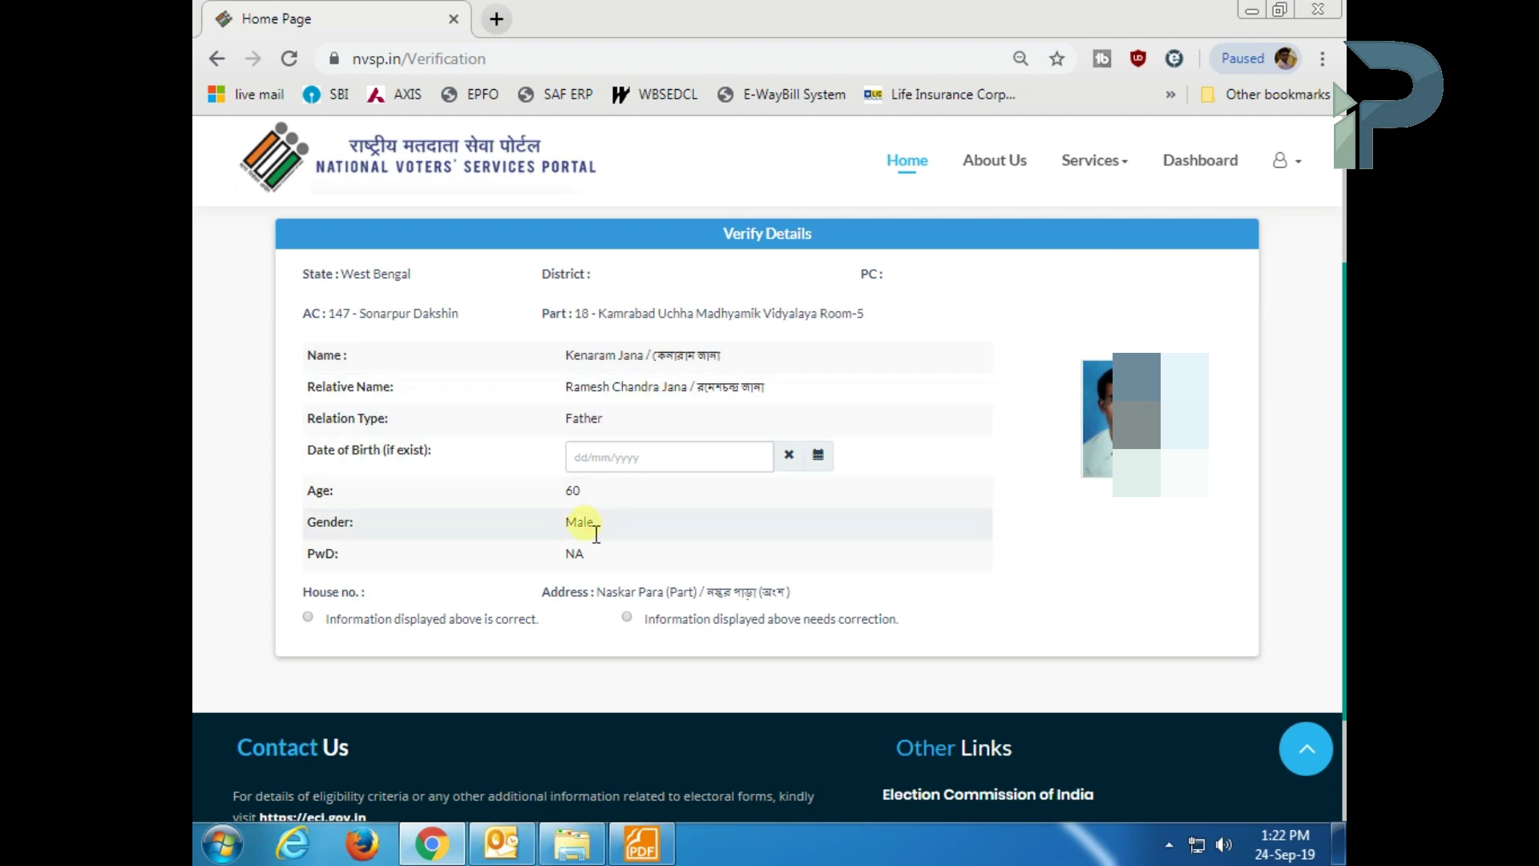
{"action": "left_click", "coordinate": [308, 618]}
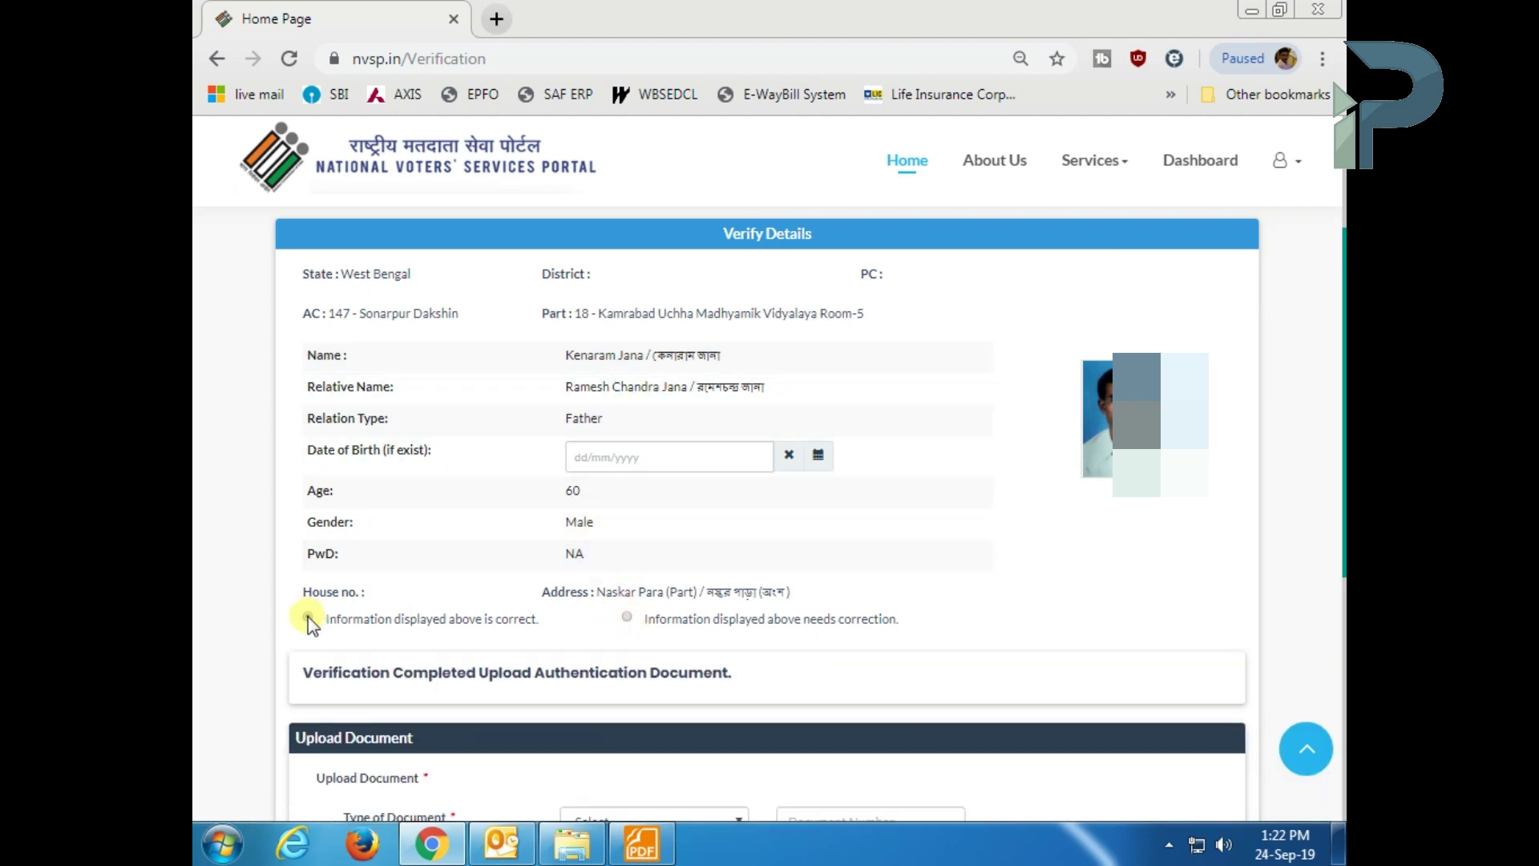
{"action": "left_click", "coordinate": [627, 618]}
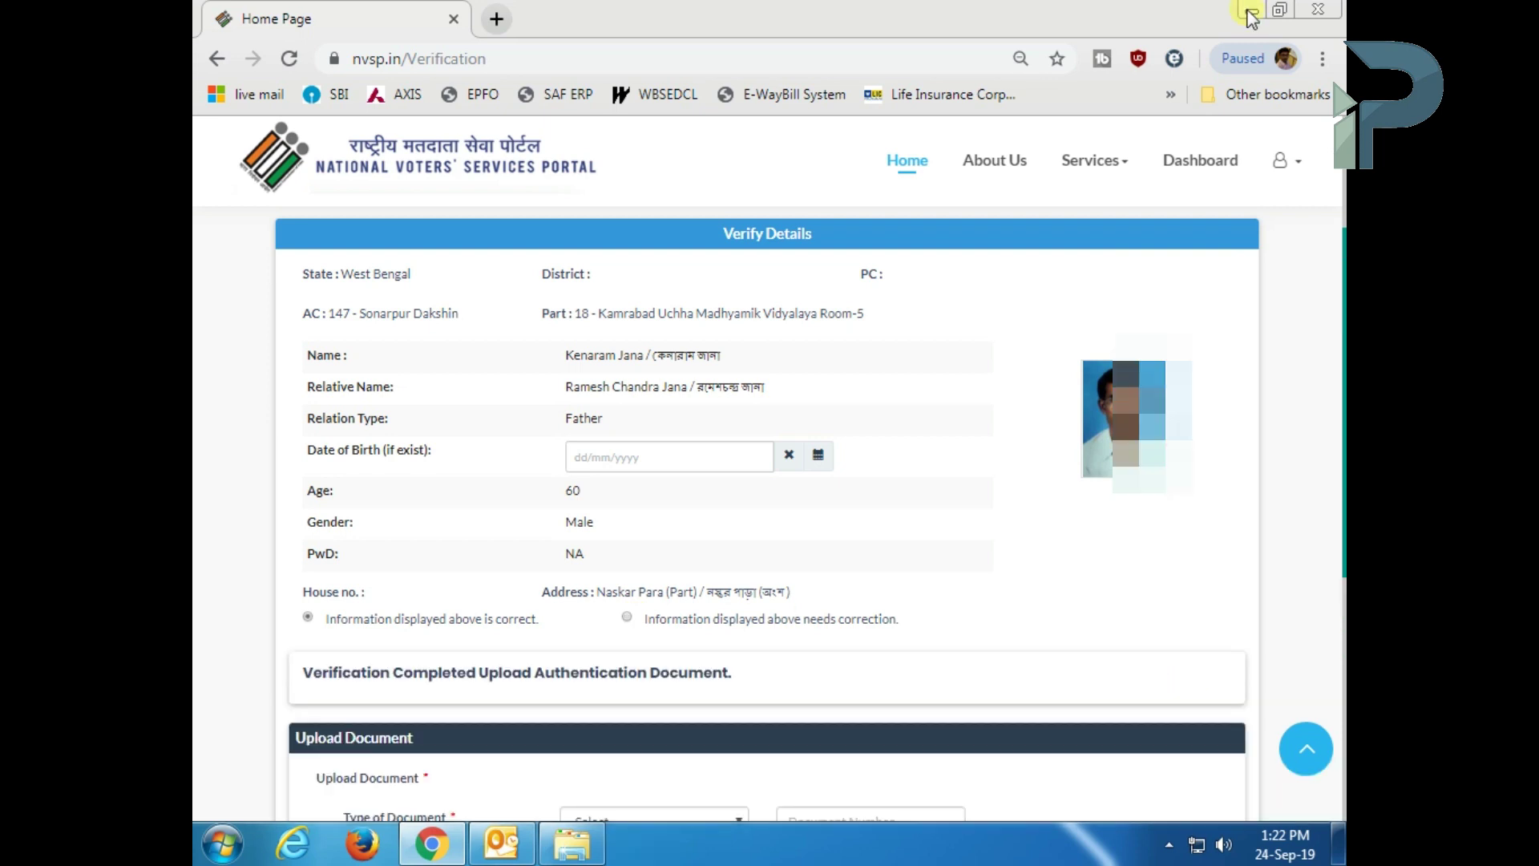
{"action": "scroll", "coordinate": [819, 633], "scroll_direction": "down", "scroll_amount": 1}
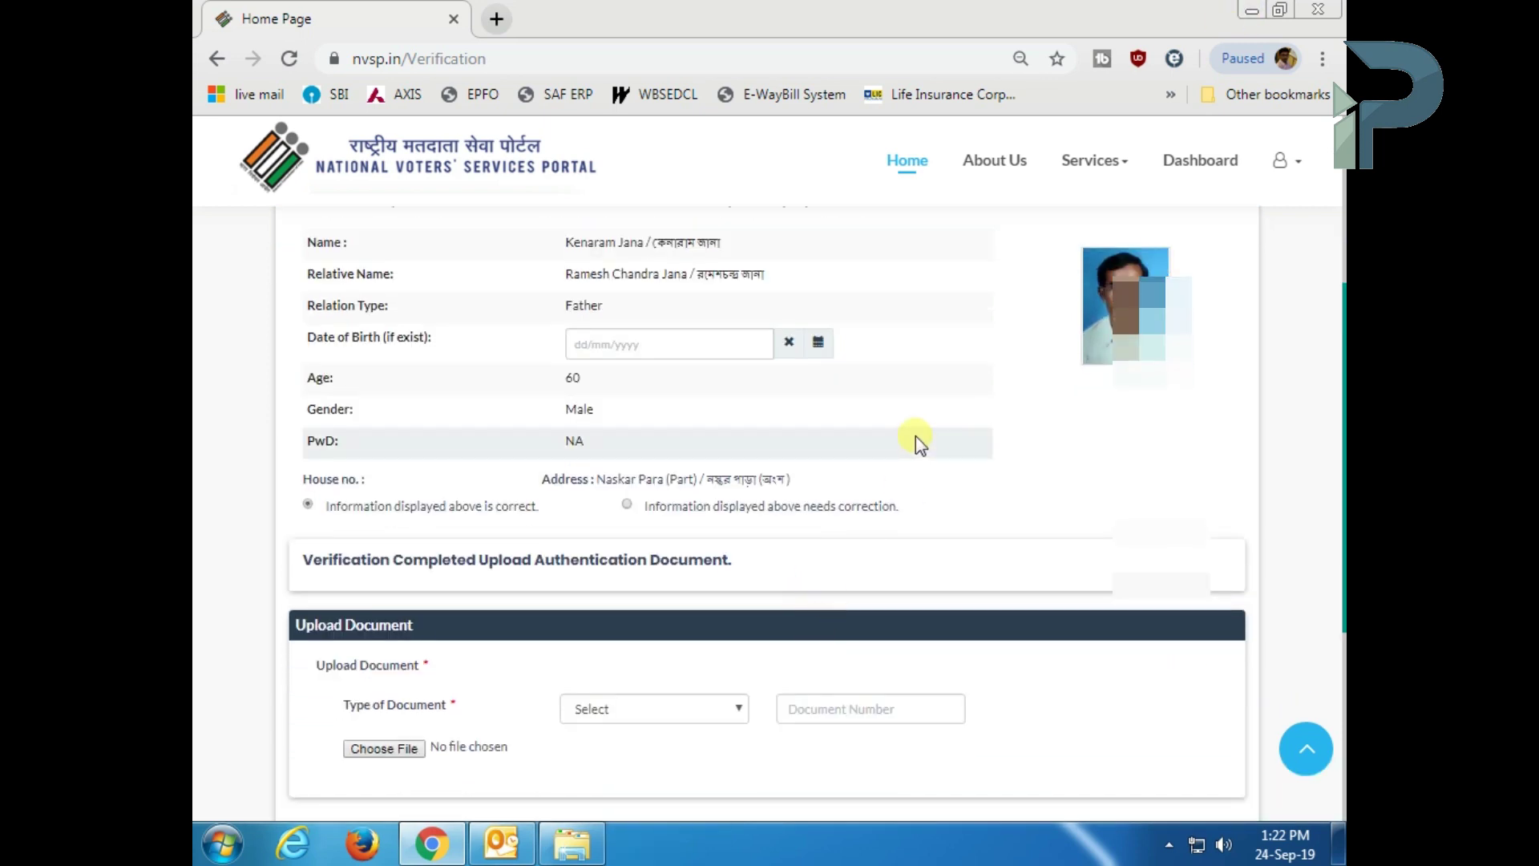
- Check the saved PAN card PDF, then re-confirm the displayed details are correct
{"action": "left_click", "coordinate": [384, 748]}
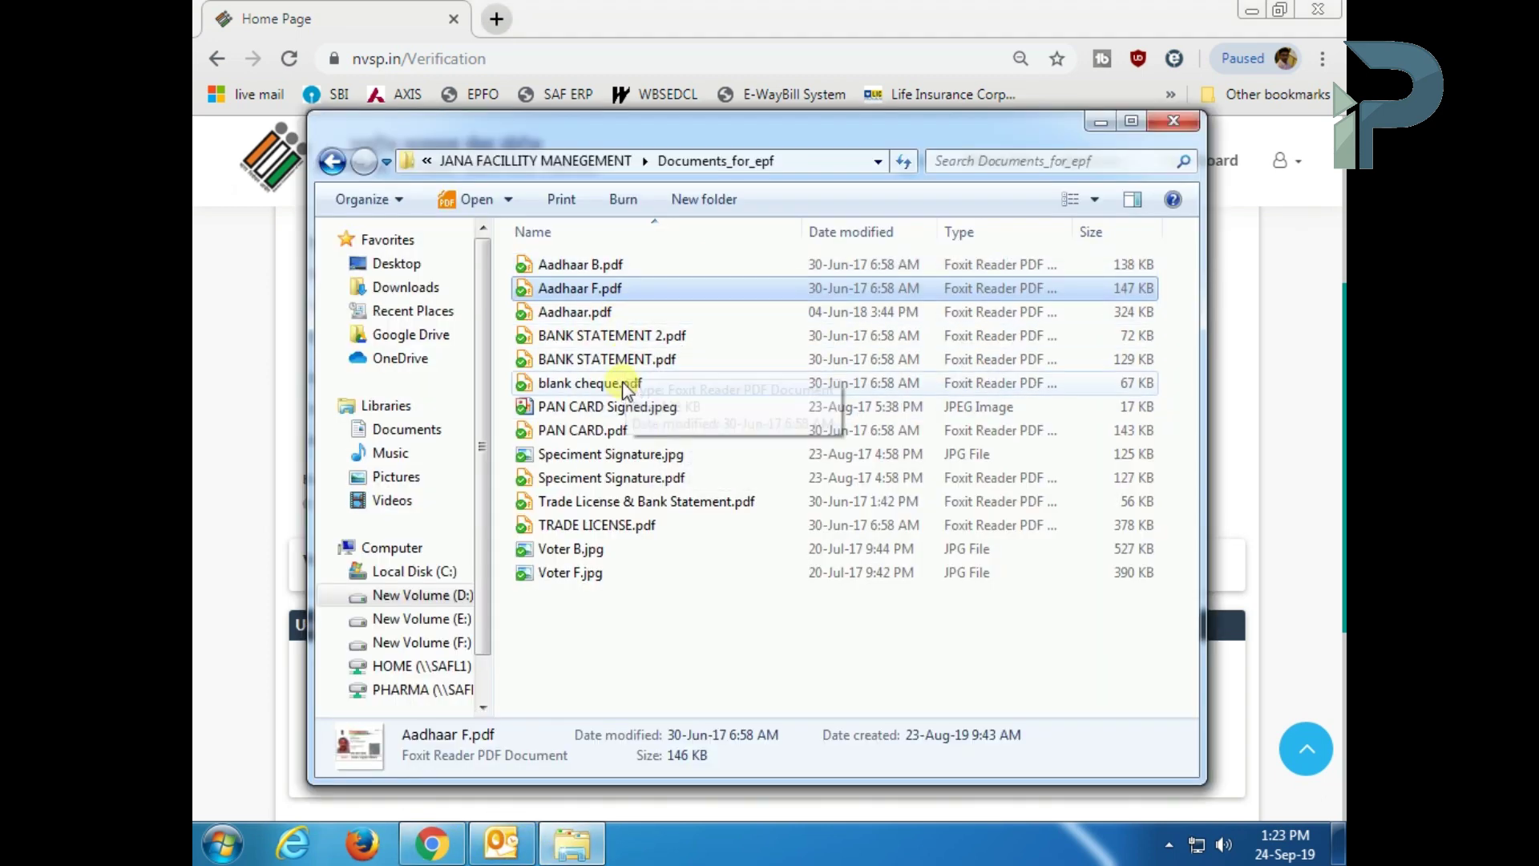
{"action": "double_click", "coordinate": [633, 430]}
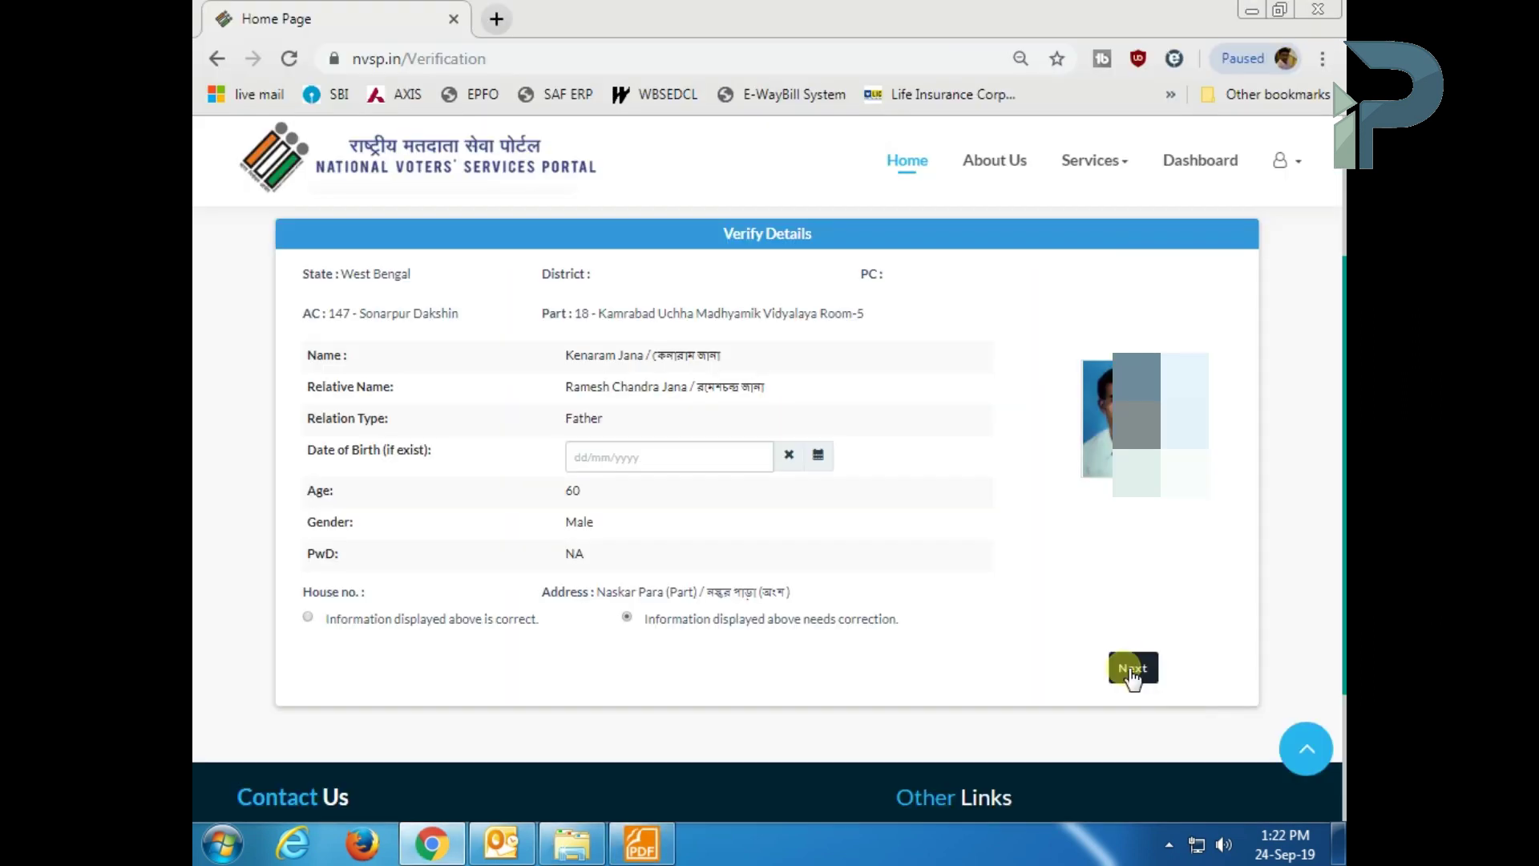
{"action": "left_click", "coordinate": [1131, 672]}
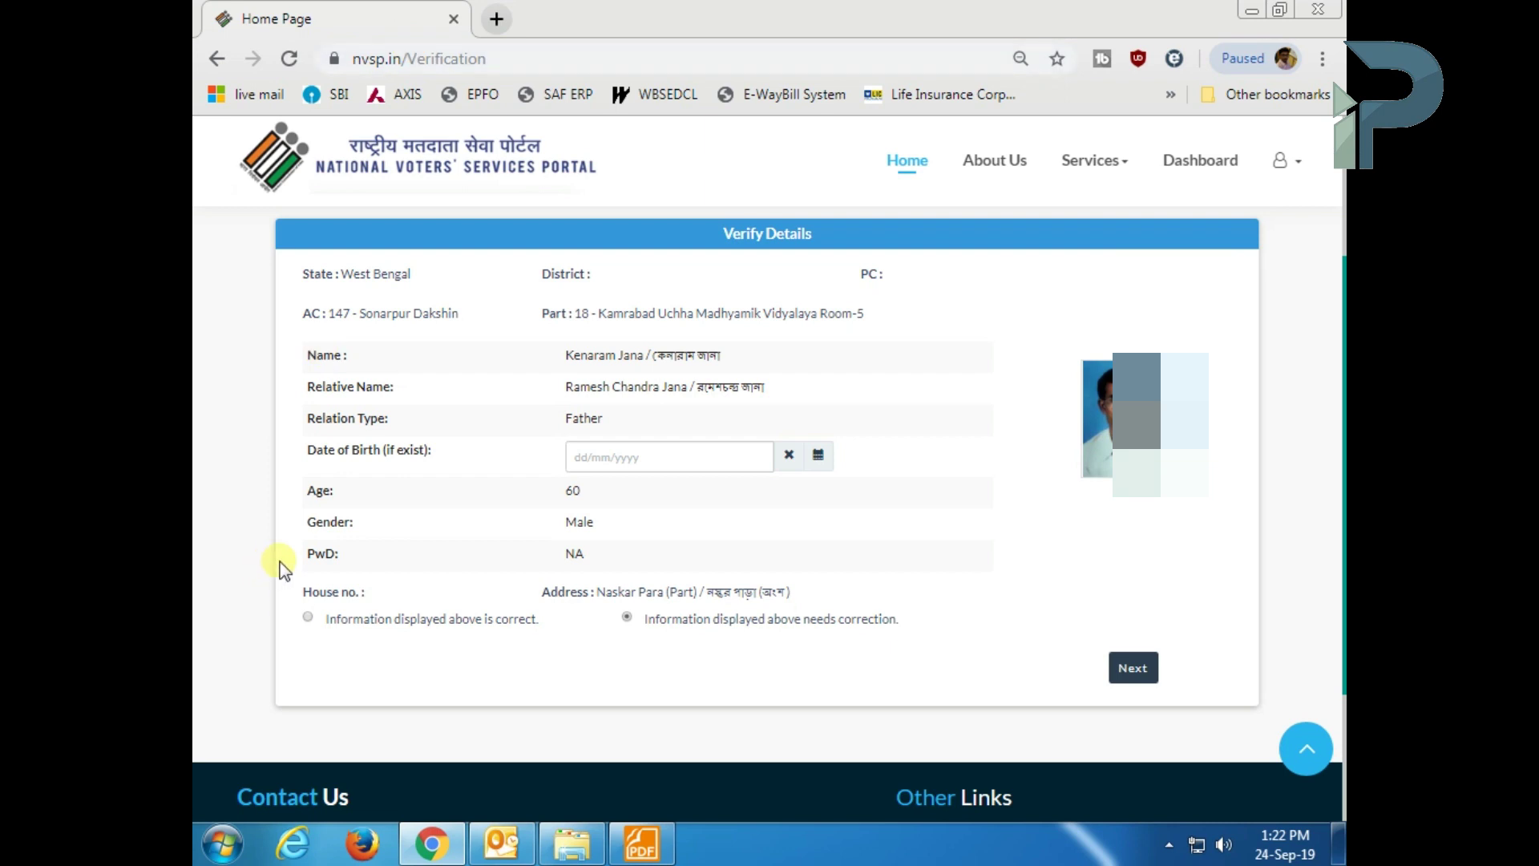
{"action": "left_click", "coordinate": [307, 615]}
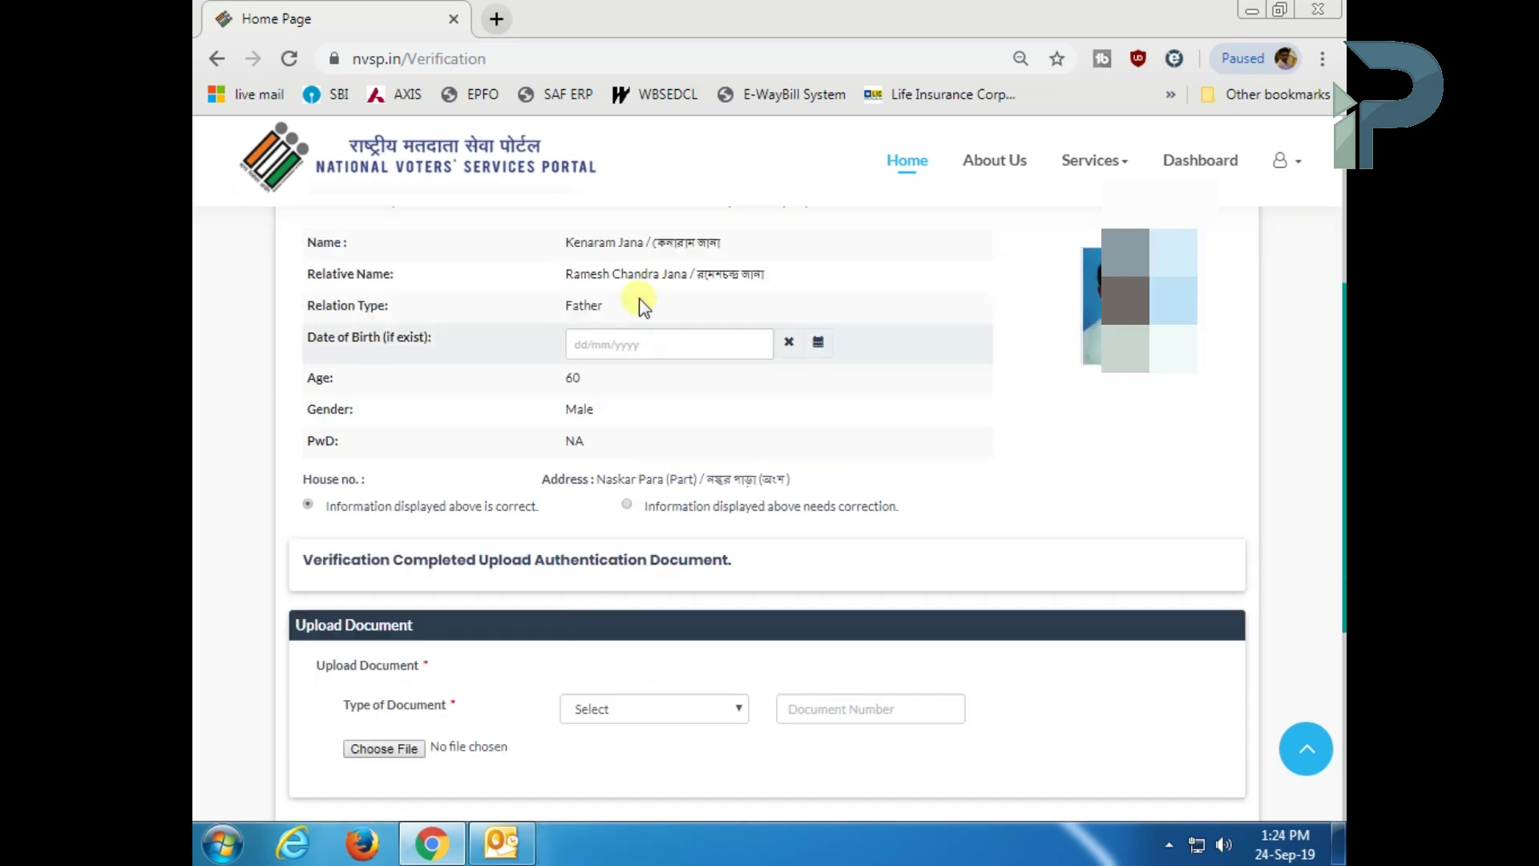
{"action": "left_click", "coordinate": [637, 343]}
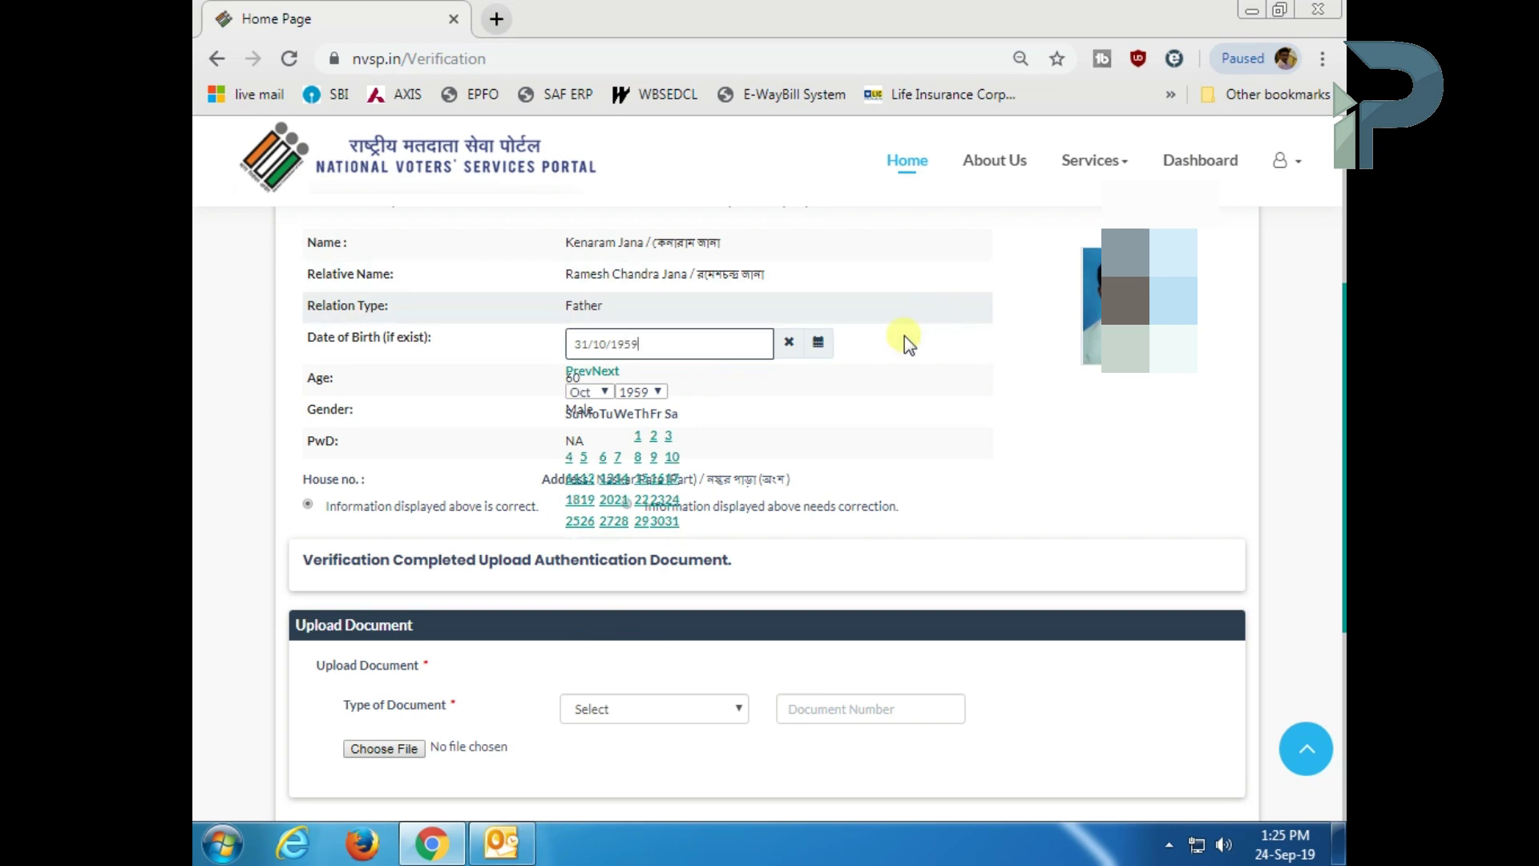
{"action": "left_click", "coordinate": [1050, 378]}
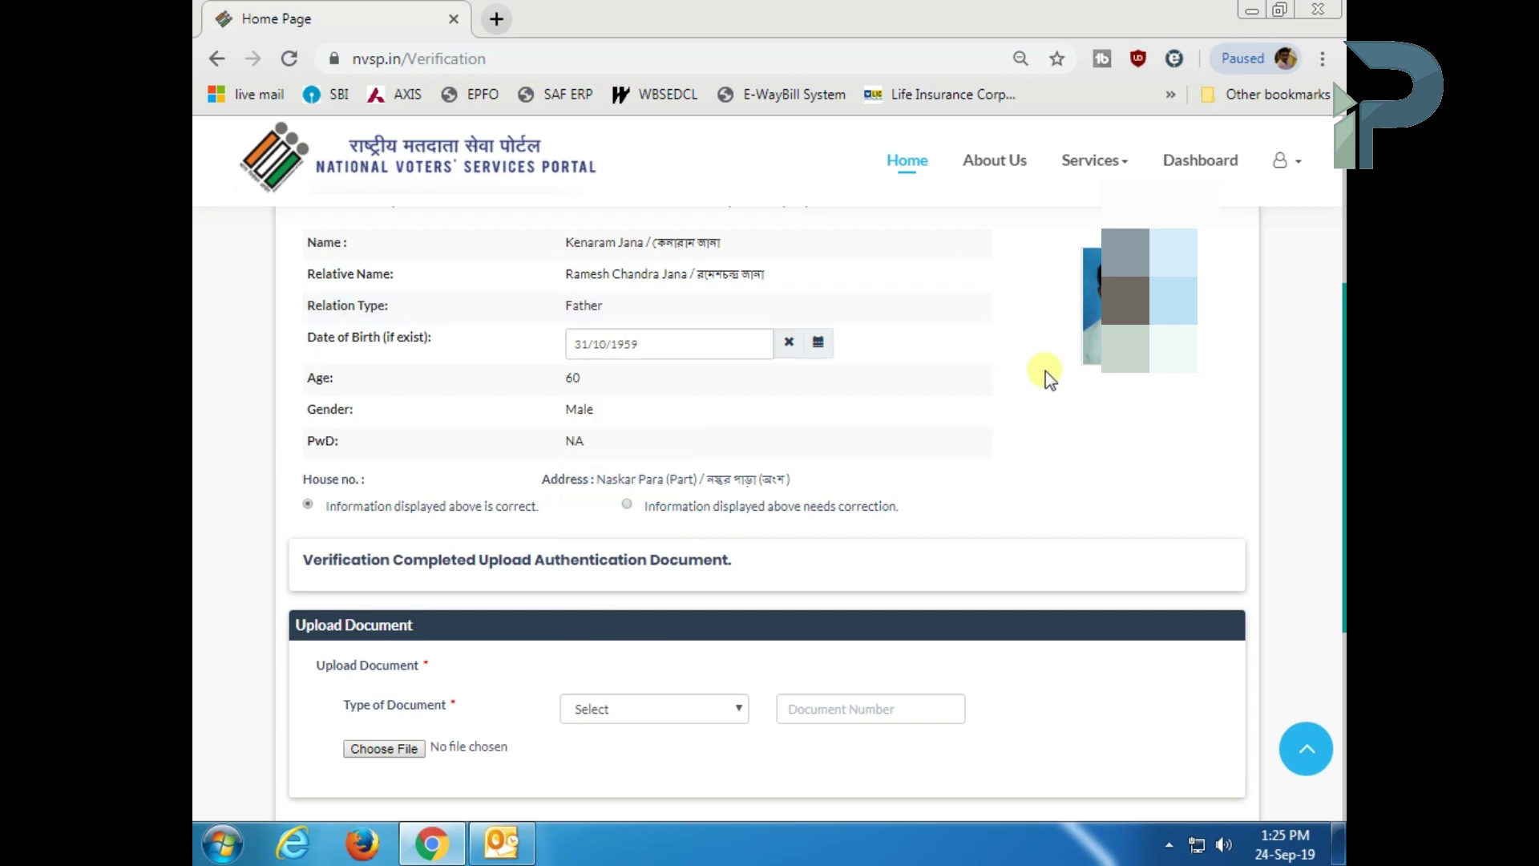
{"action": "scroll", "coordinate": [1046, 378], "scroll_direction": "down", "scroll_amount": 3}
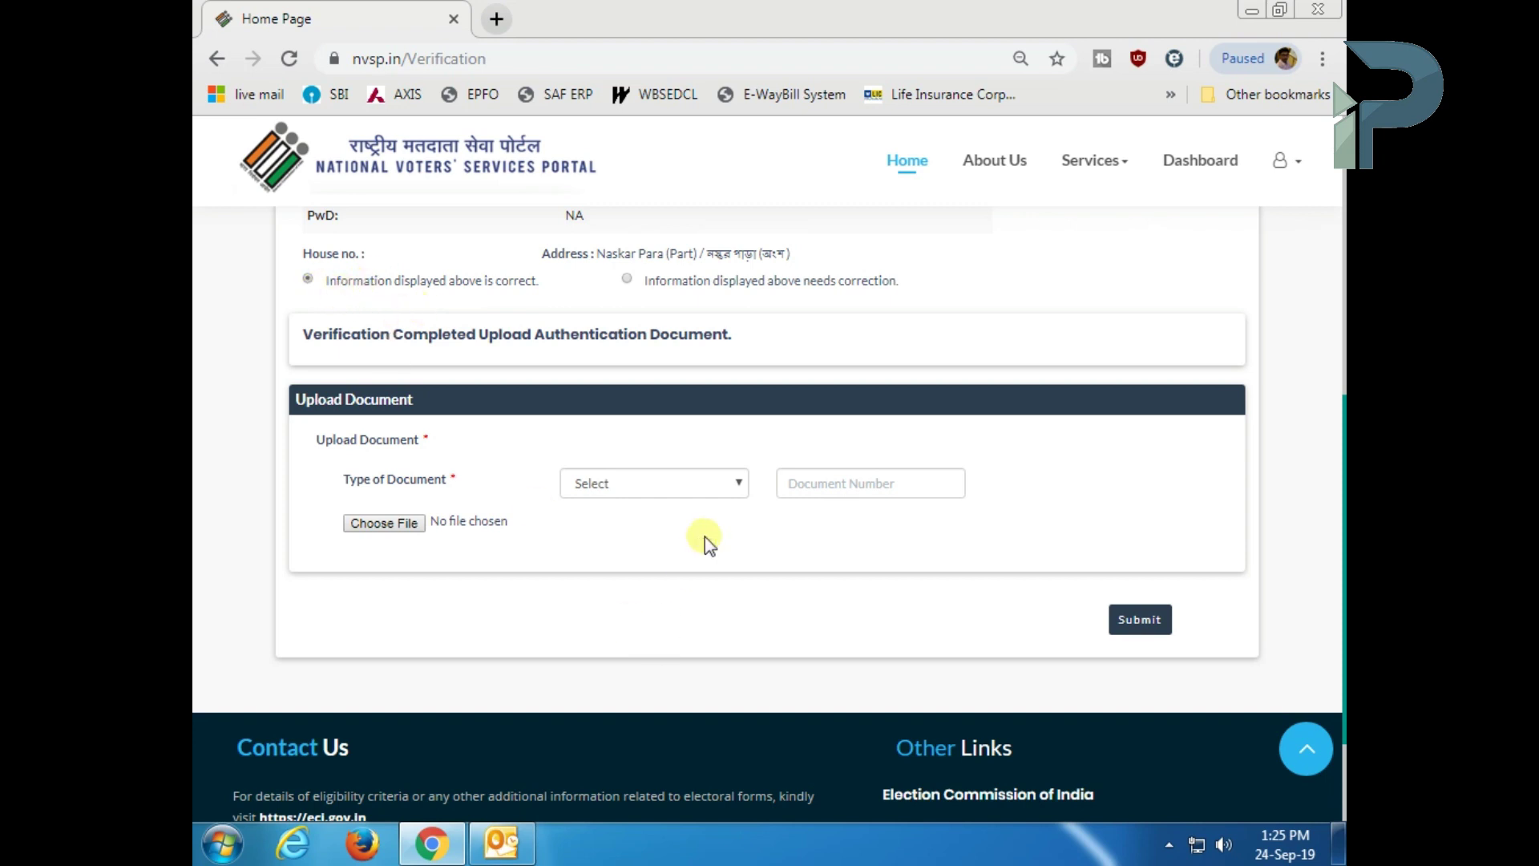
- Choose Pan Card, enter the PAN number, attach the PAN image and submit
{"action": "left_click", "coordinate": [689, 485]}
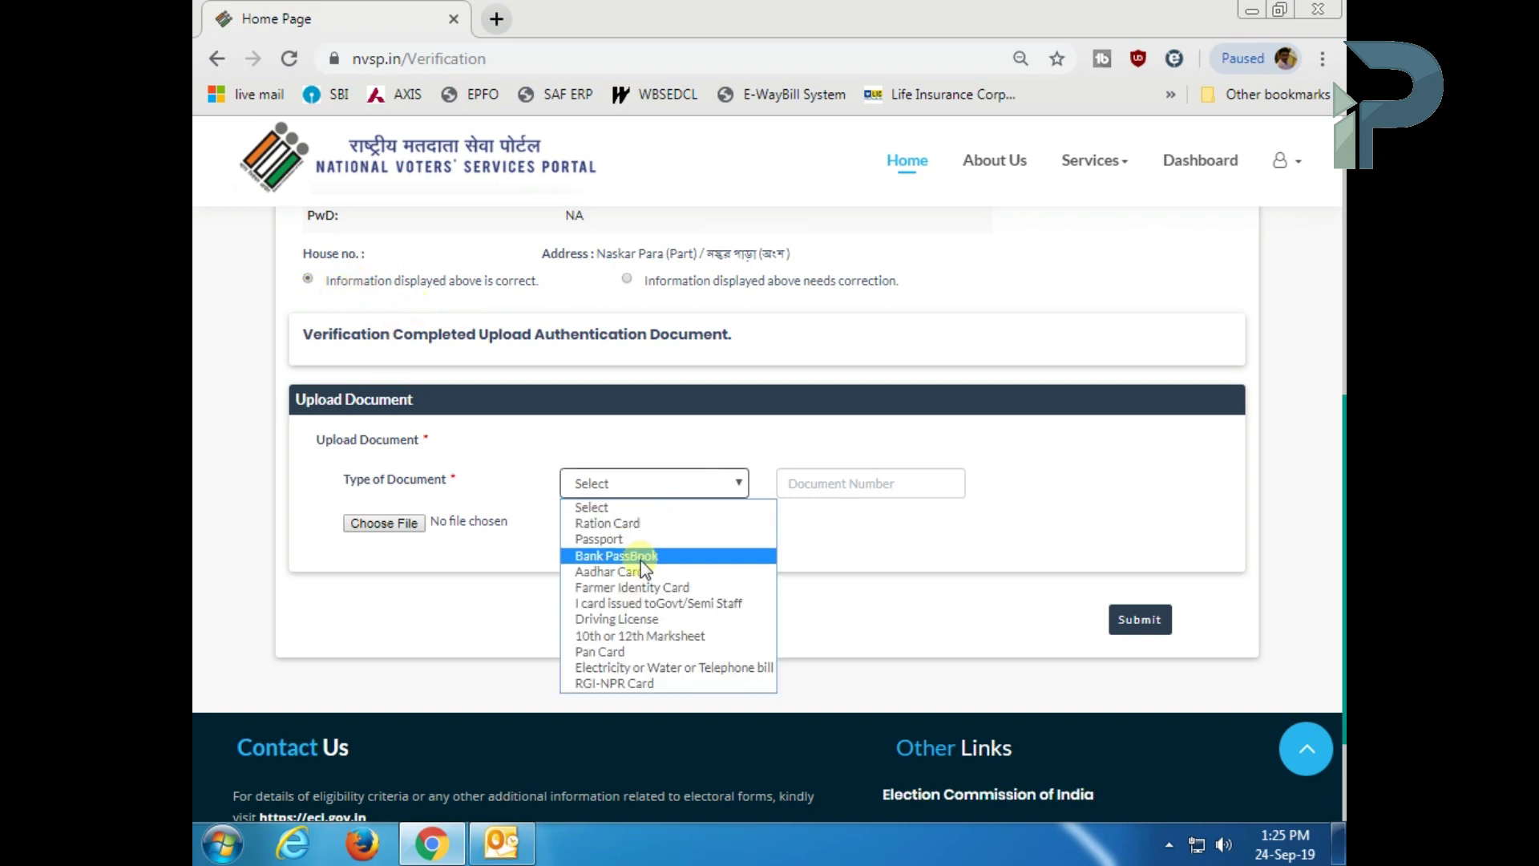
{"action": "left_click", "coordinate": [636, 651]}
{"action": "left_click", "coordinate": [858, 485]}
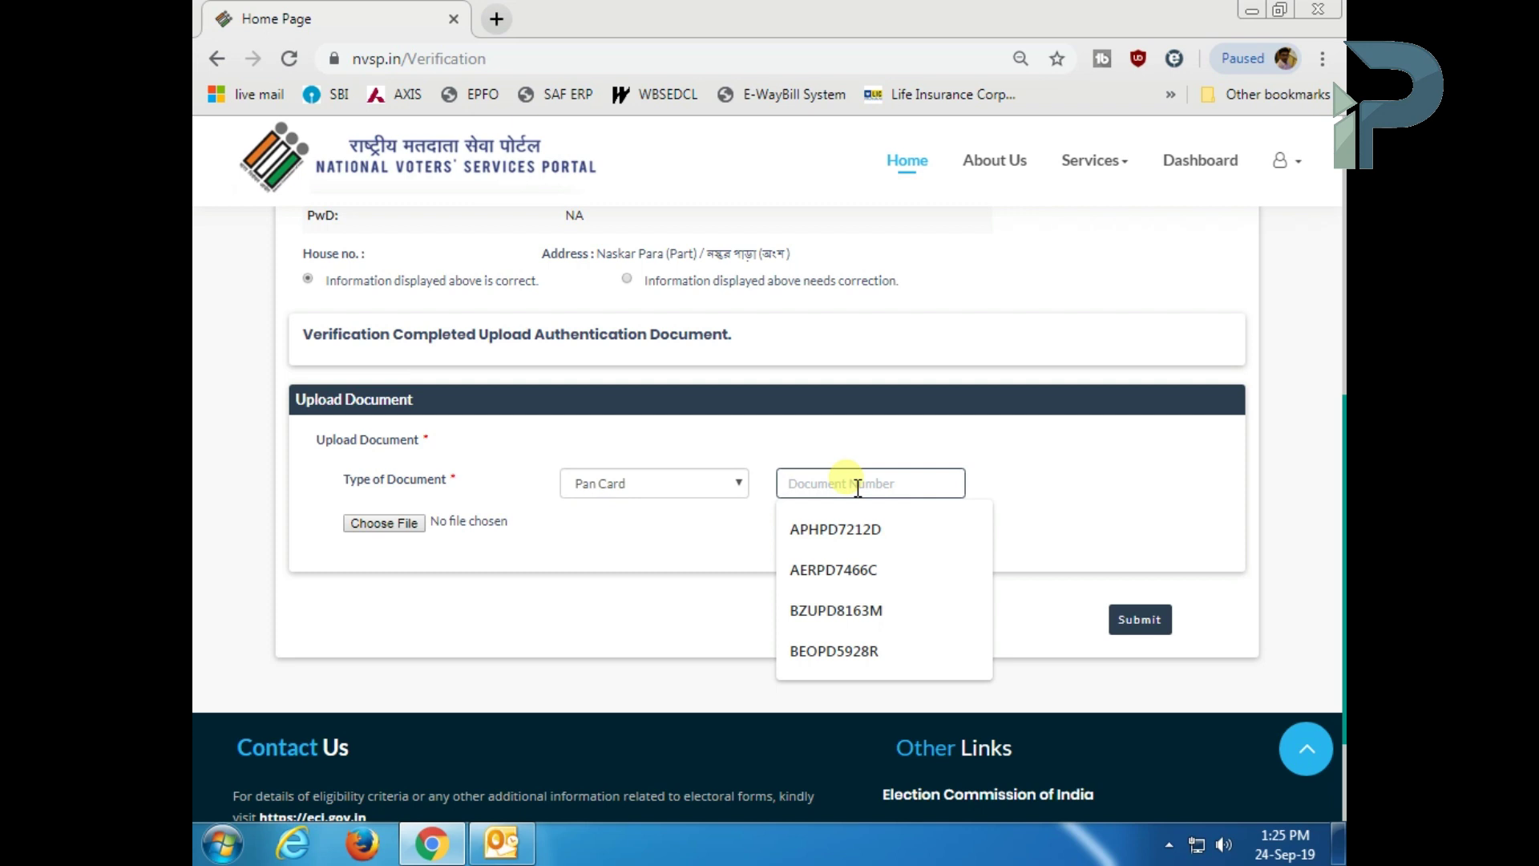
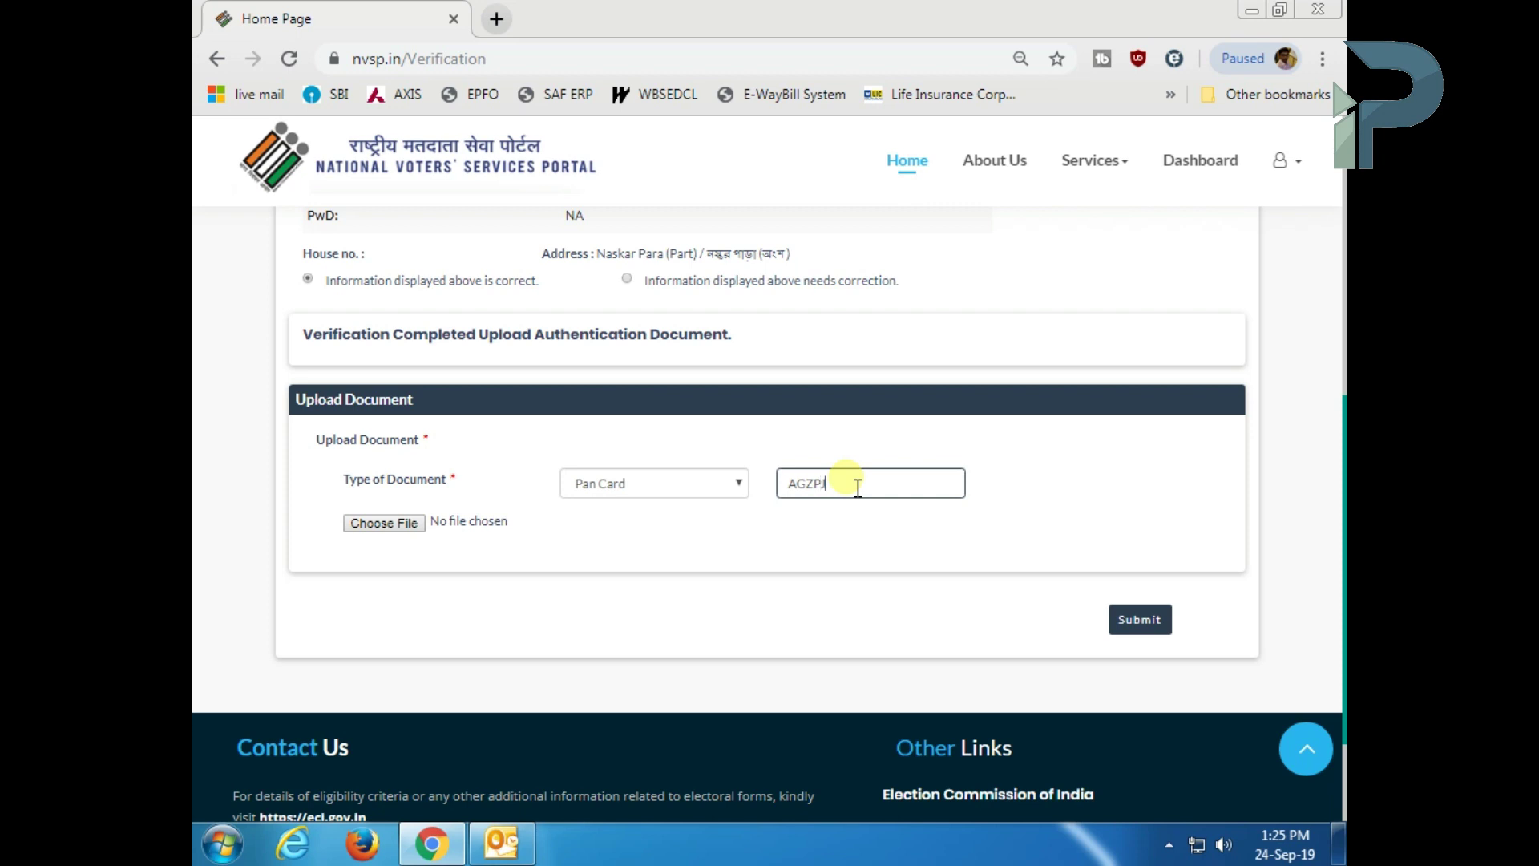
{"action": "left_click", "coordinate": [387, 524]}
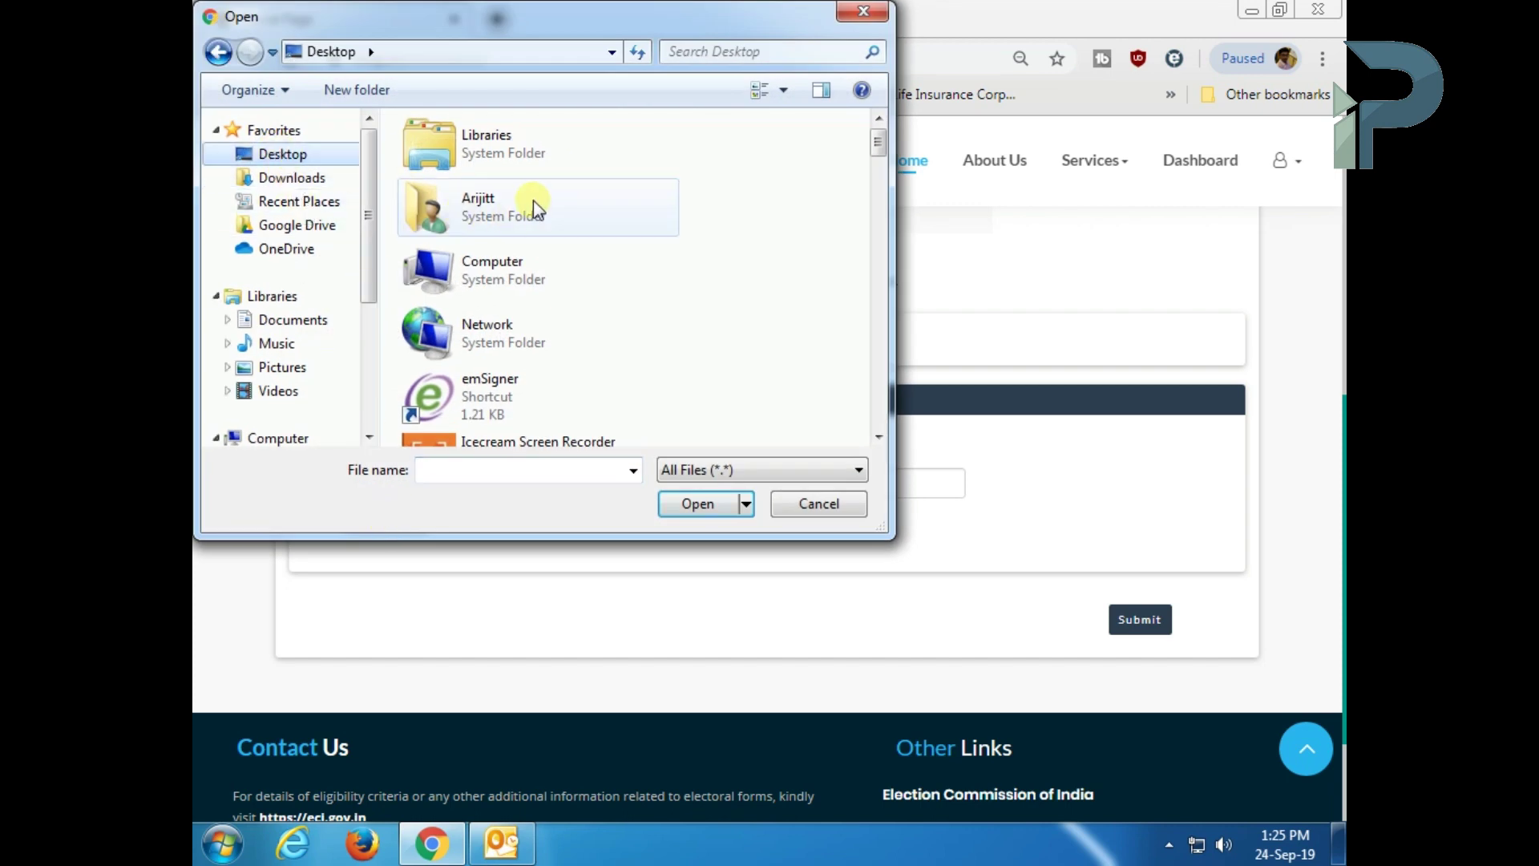
{"action": "key", "text": "k"}
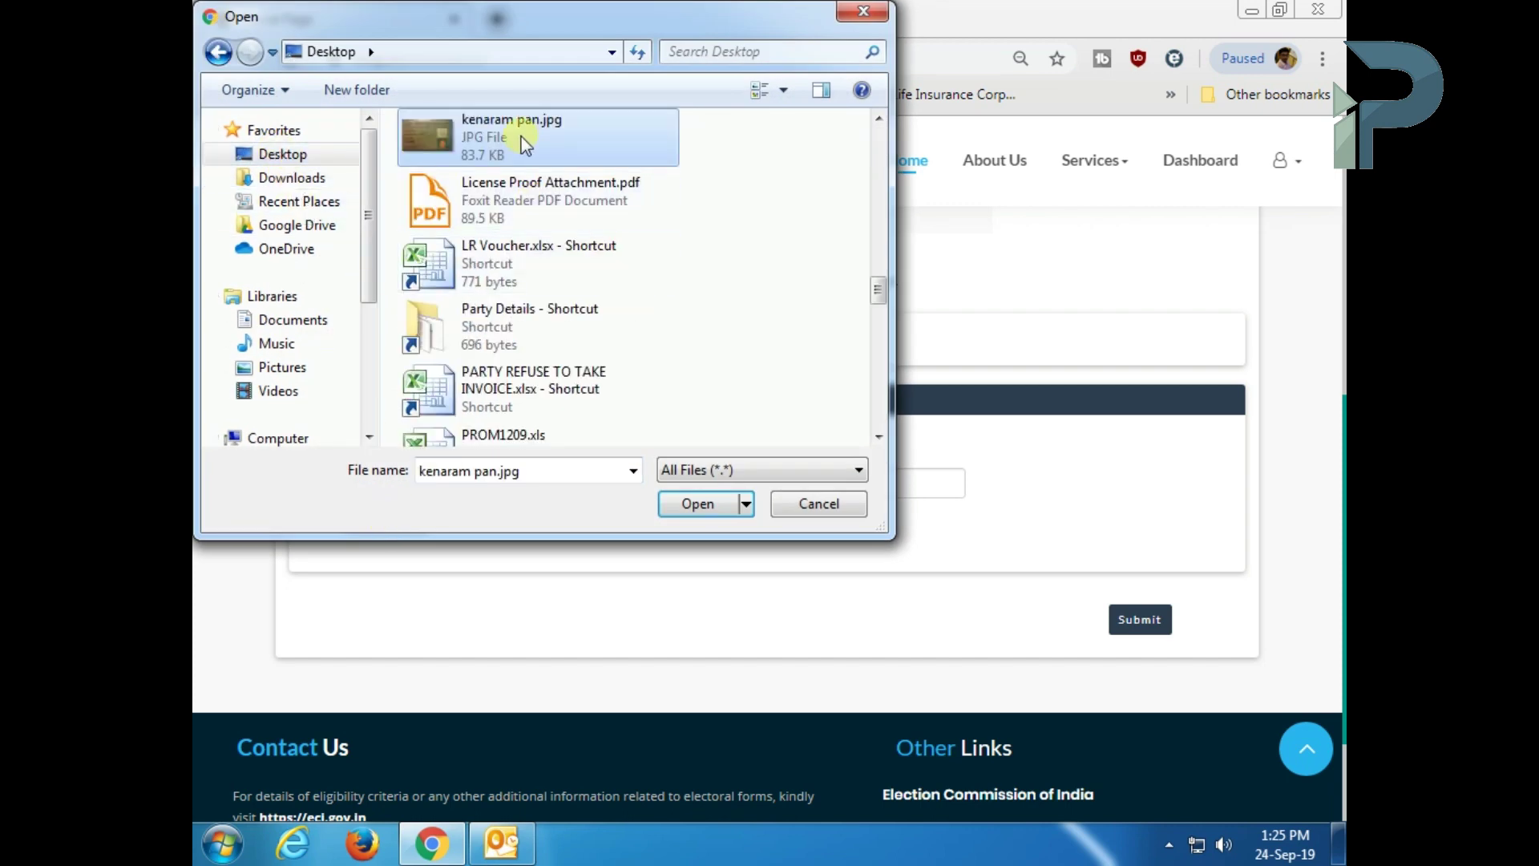
{"action": "left_click", "coordinate": [700, 502]}
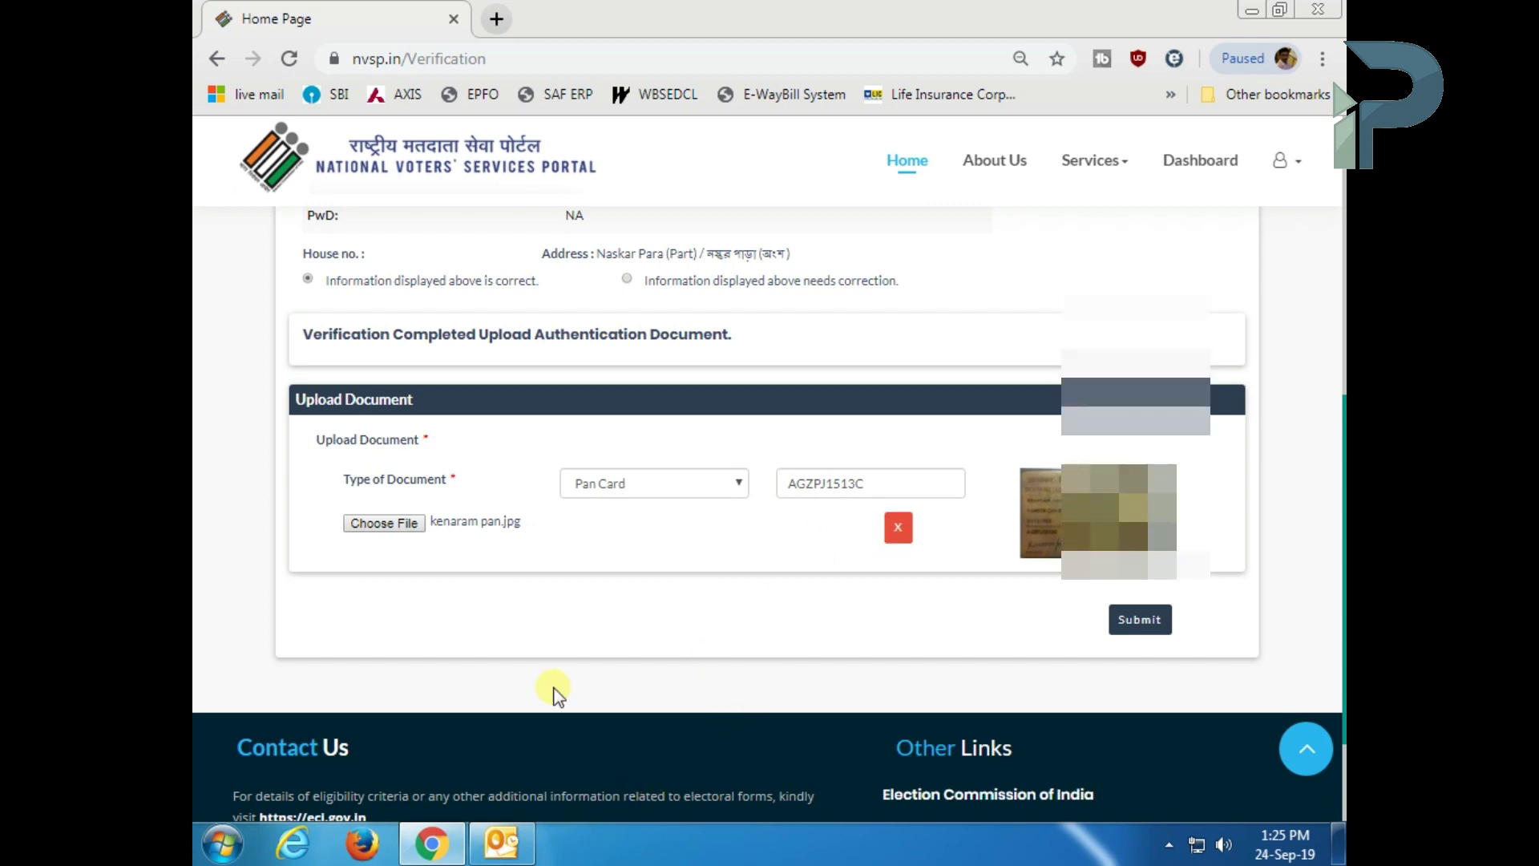
{"action": "left_click", "coordinate": [1154, 629]}
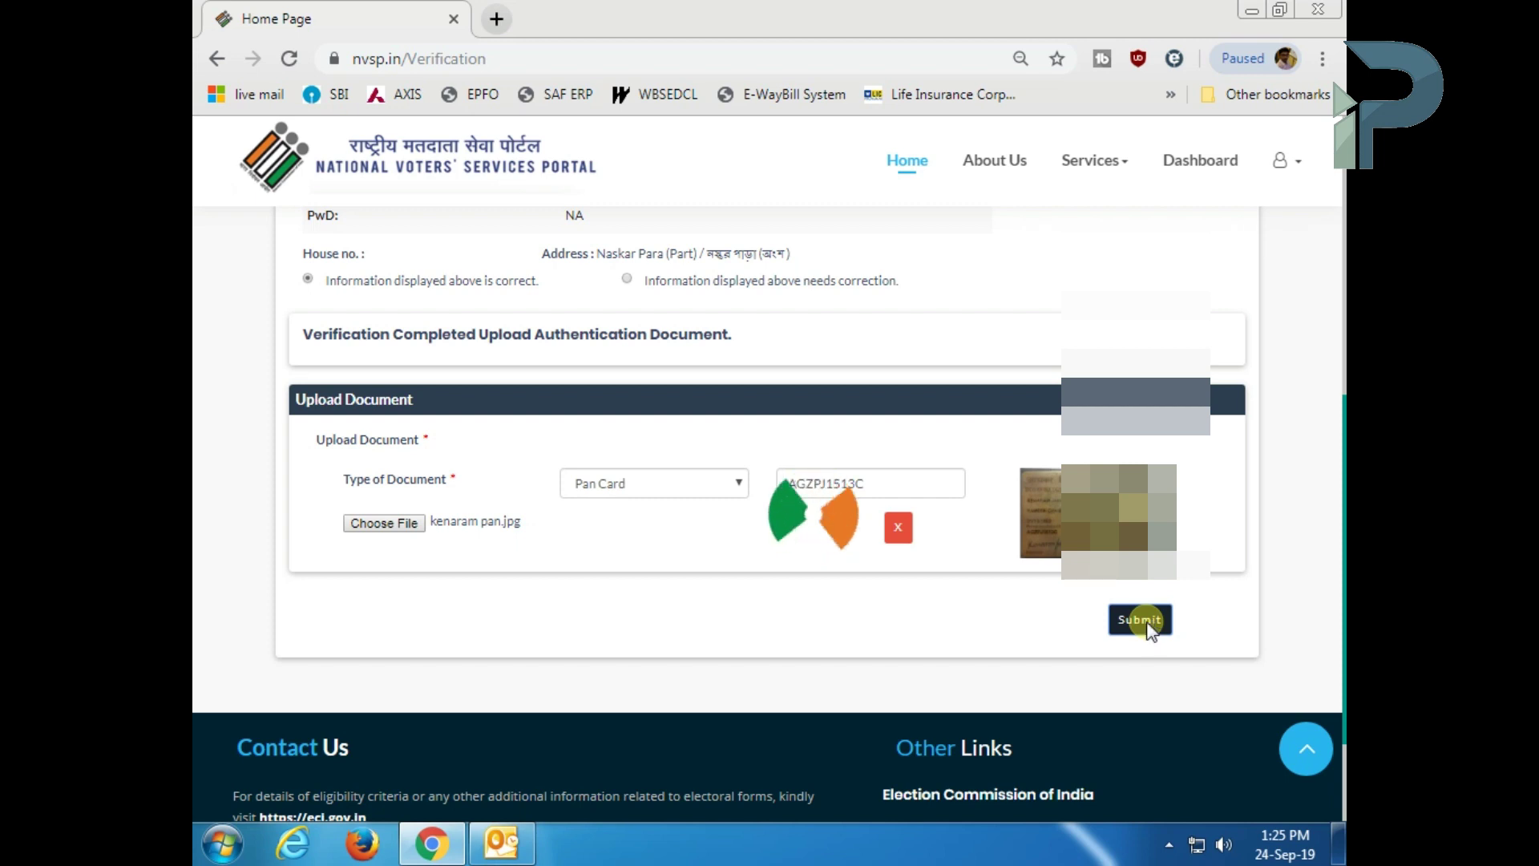
- Return to EVP Home and open Family Listing & Authentication
{"action": "left_click", "coordinate": [1167, 856]}
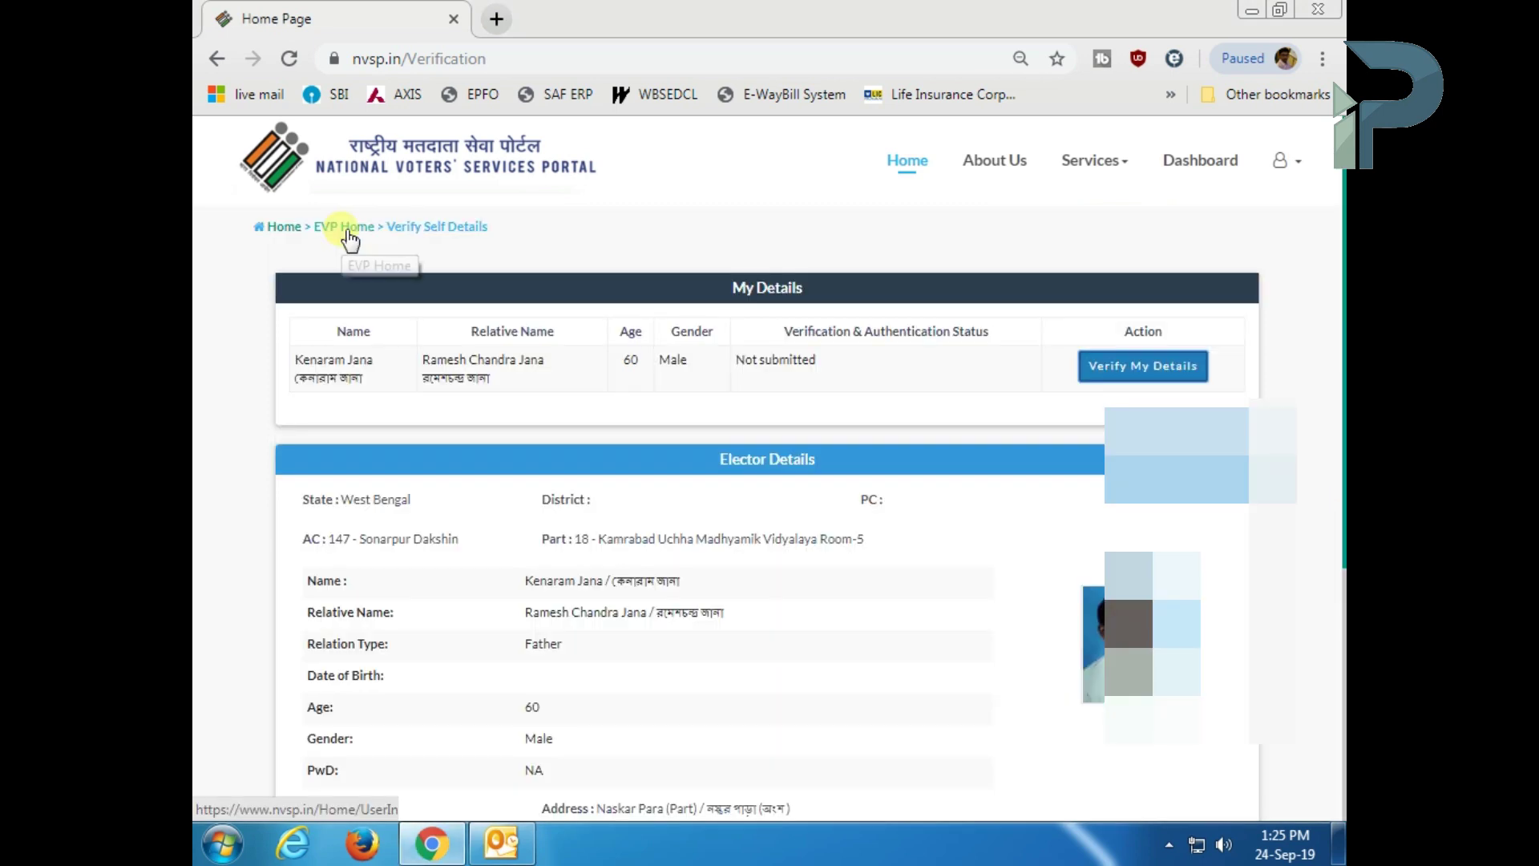
{"action": "left_click", "coordinate": [350, 227]}
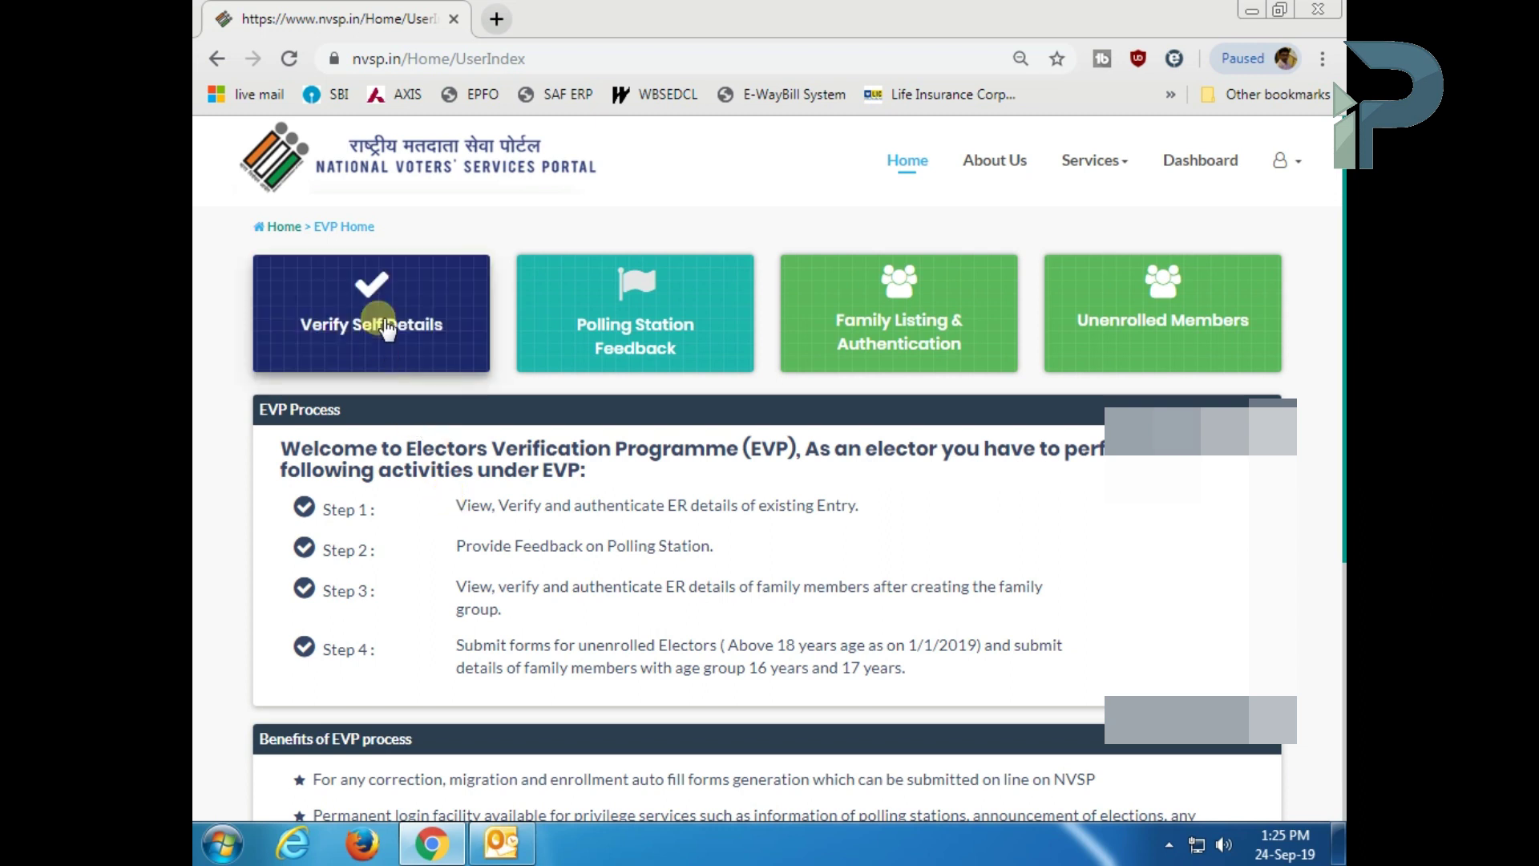
{"action": "left_click", "coordinate": [914, 308]}
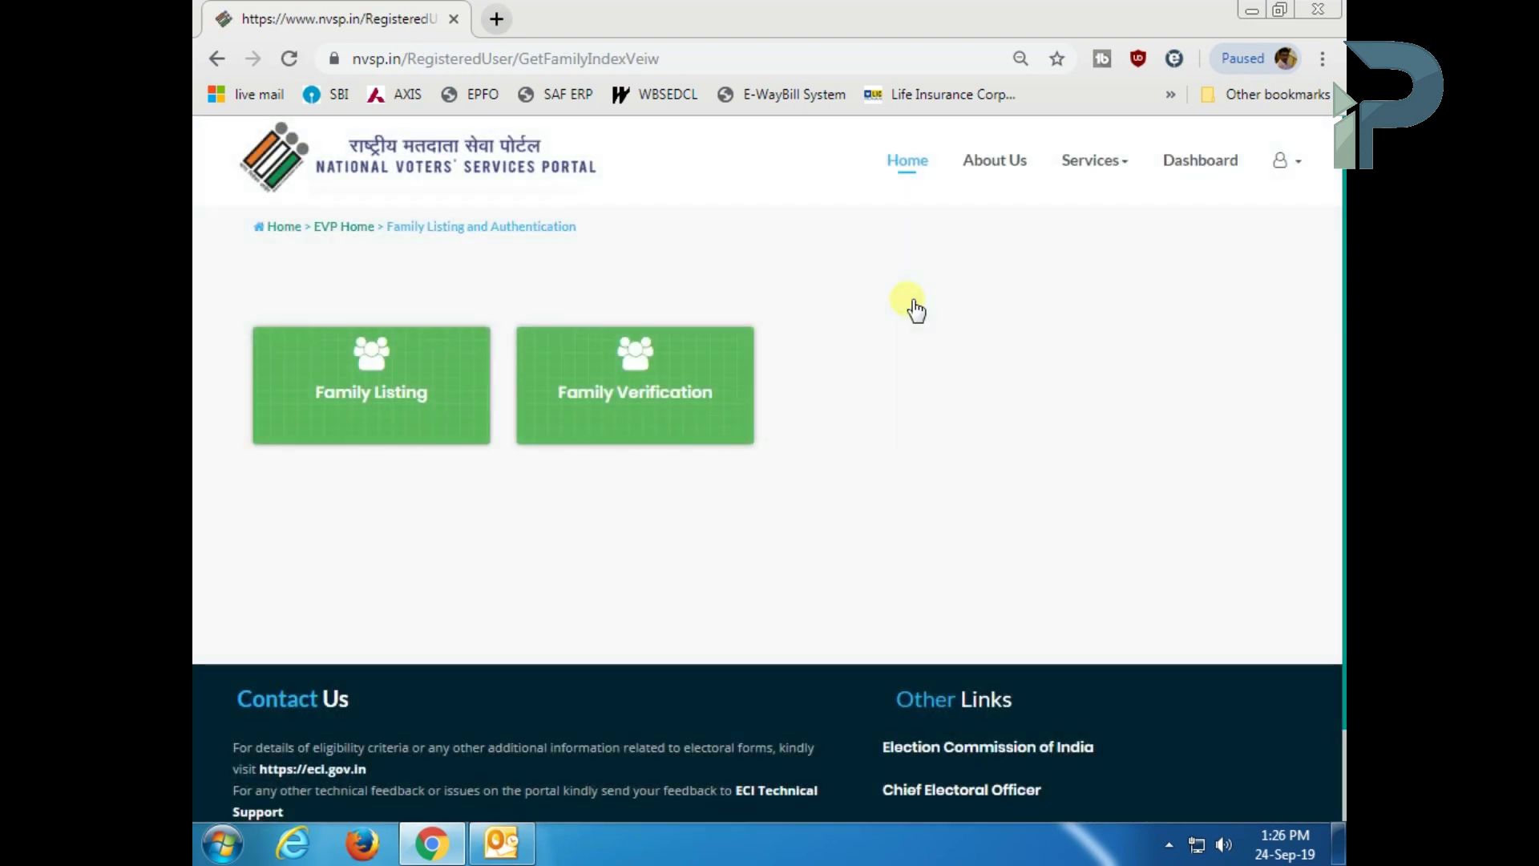
- Open Family Listing and add a family member by their EPIC number
{"action": "left_click", "coordinate": [401, 368]}
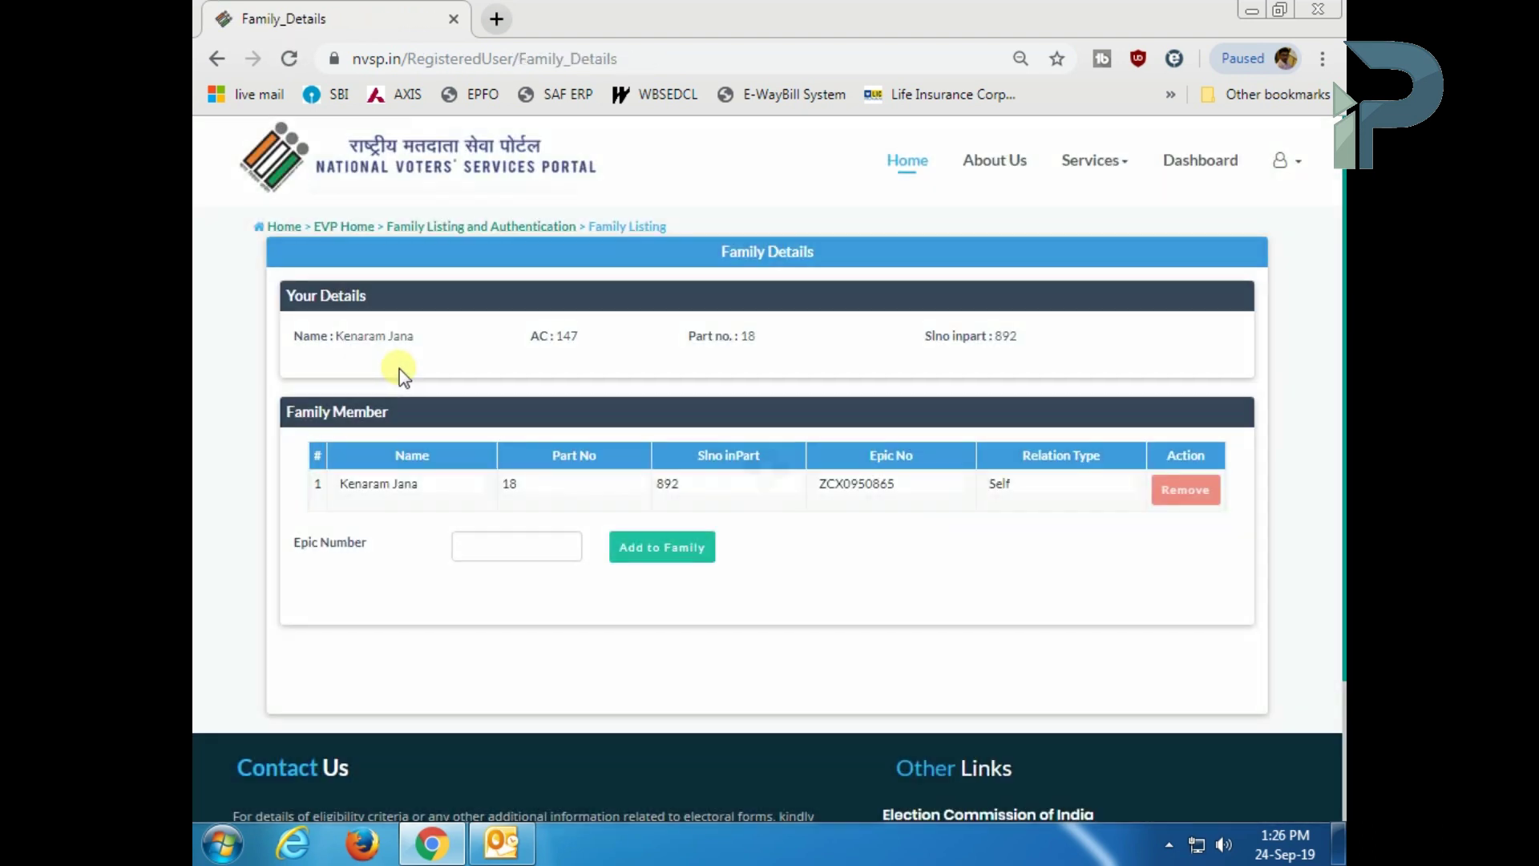
{"action": "left_click", "coordinate": [526, 552]}
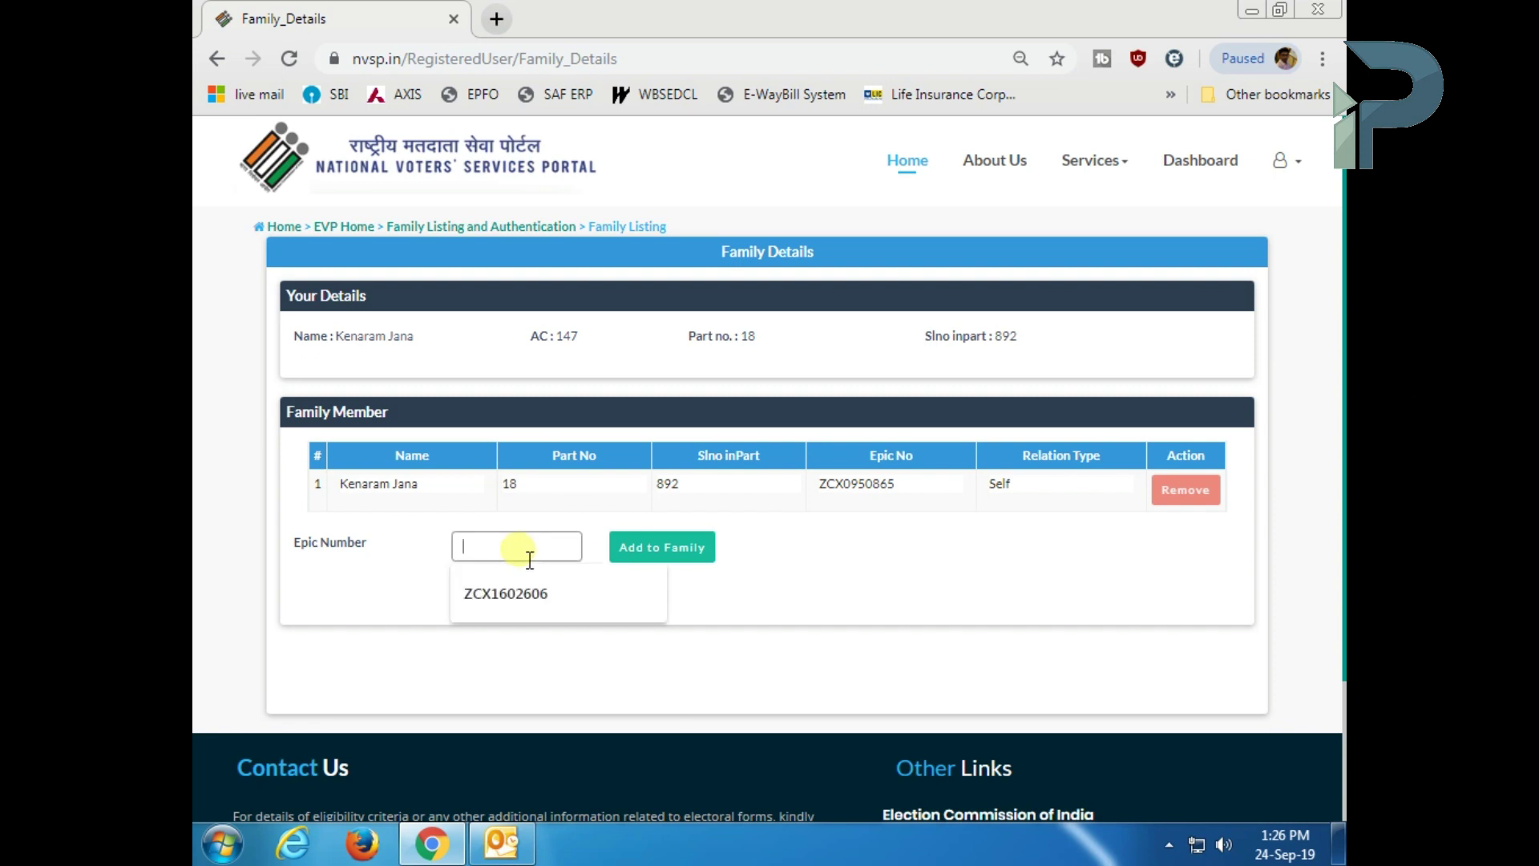
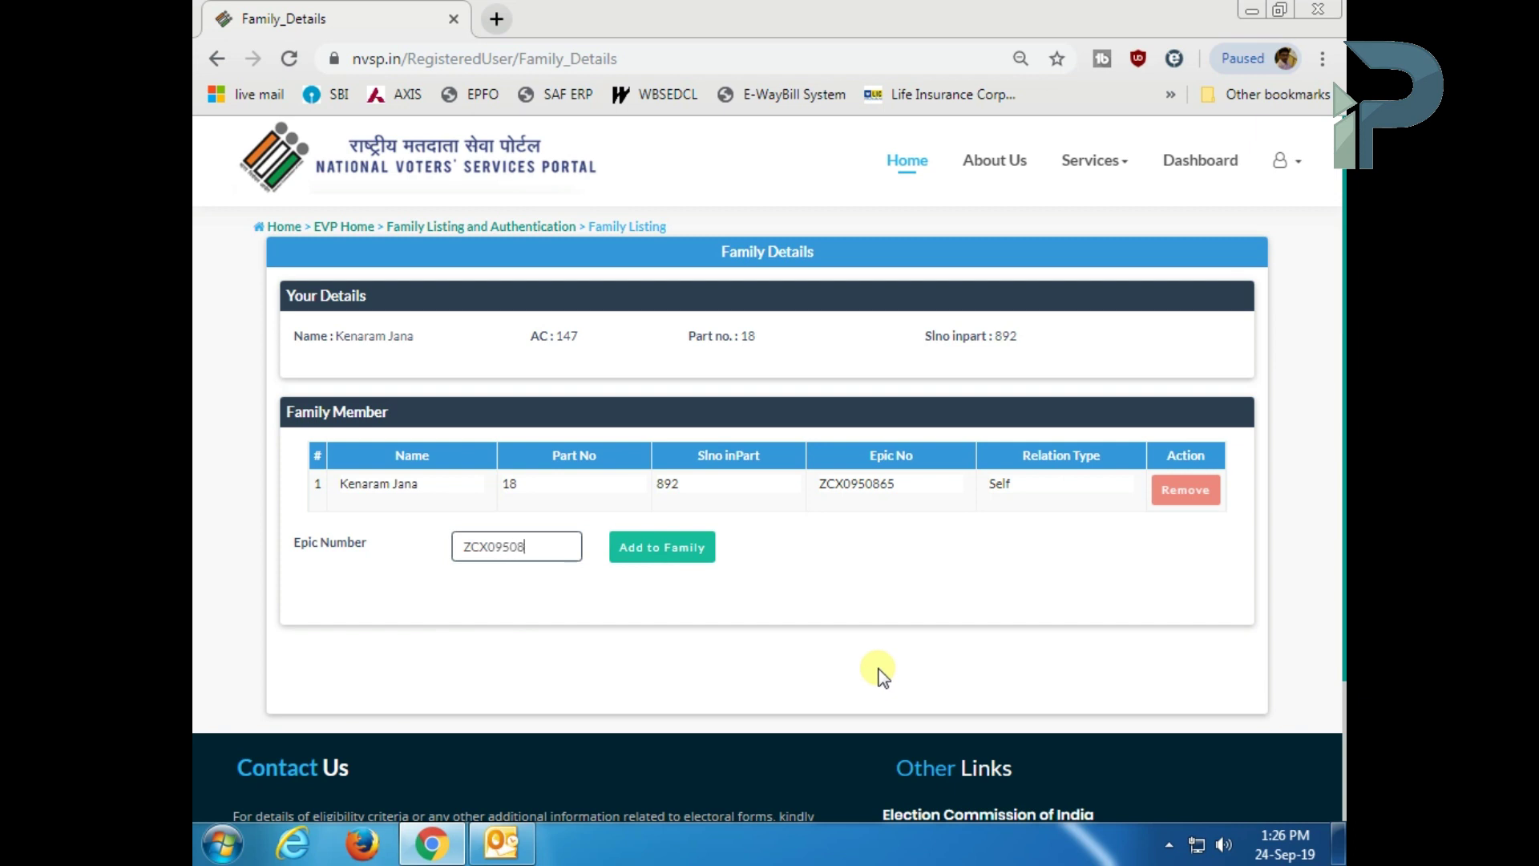
{"action": "left_click", "coordinate": [662, 550]}
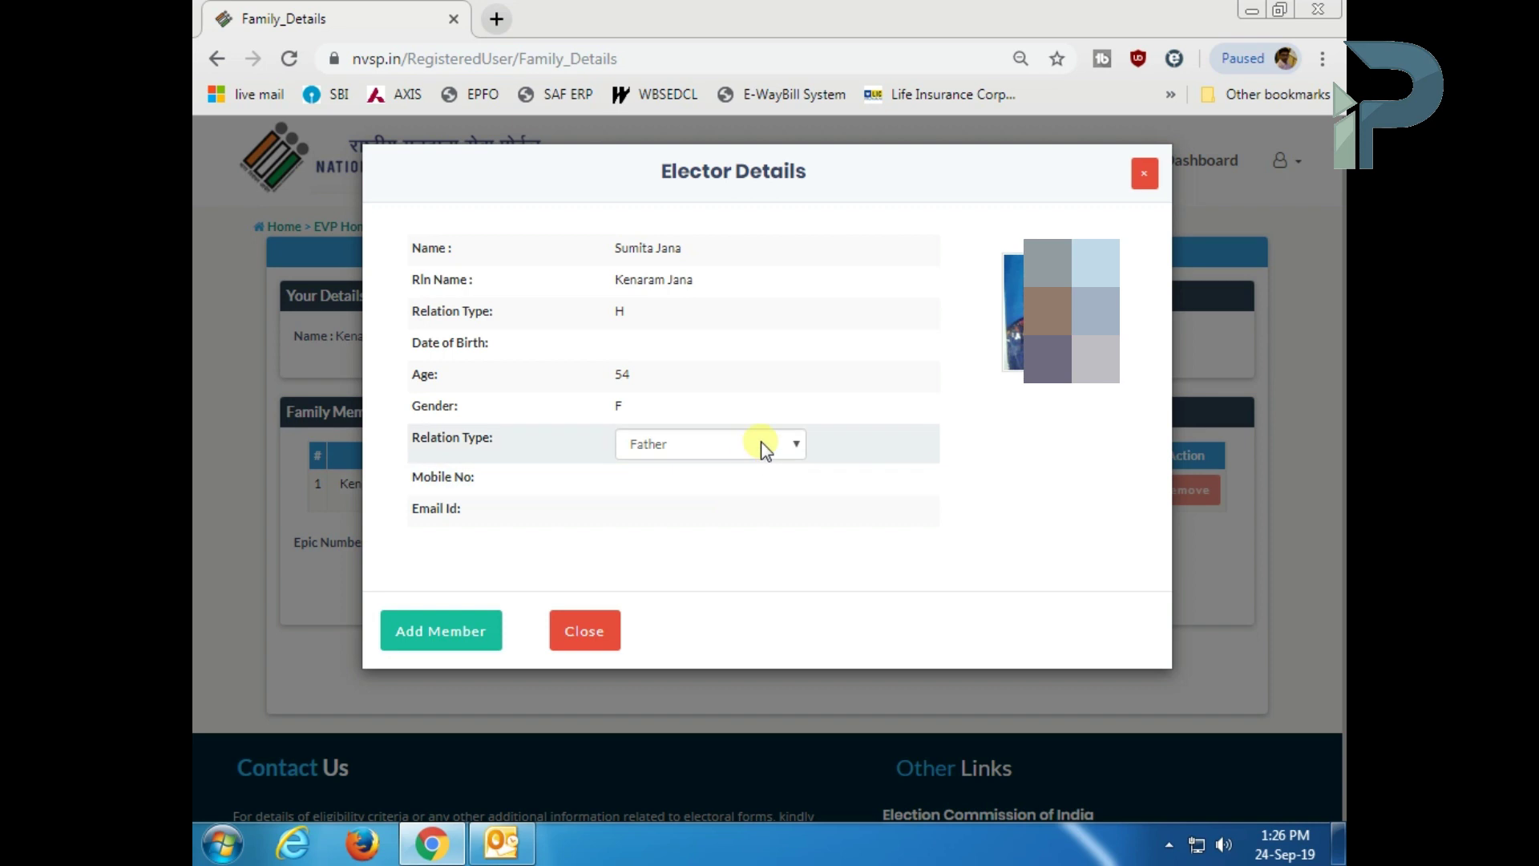
- Set the member's relation to Wife, staying with you, and add her to the list
{"action": "left_click", "coordinate": [762, 446]}
{"action": "left_click", "coordinate": [676, 517]}
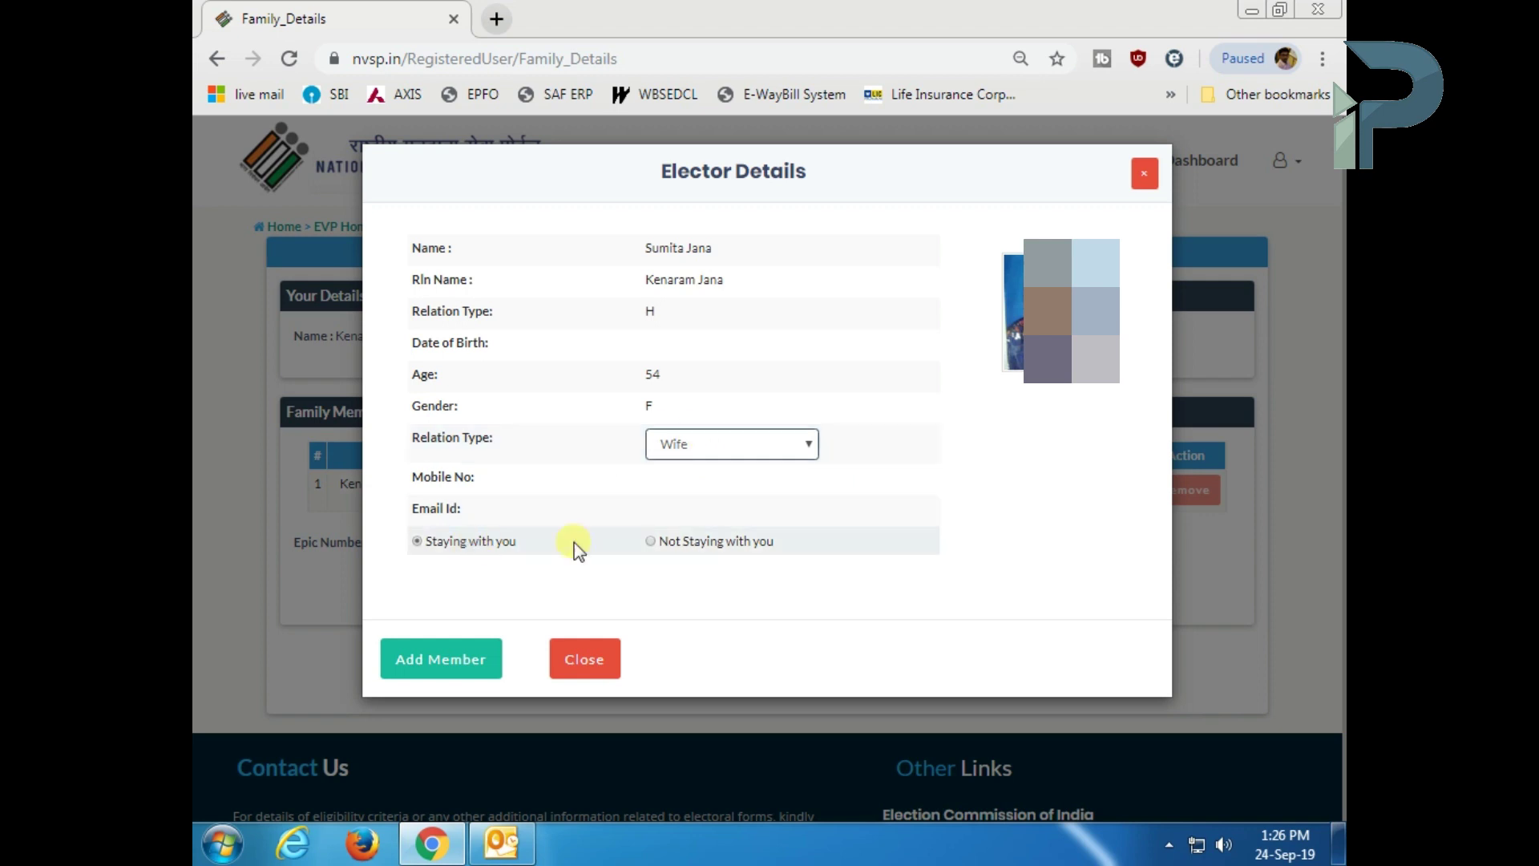
{"action": "left_click", "coordinate": [652, 542]}
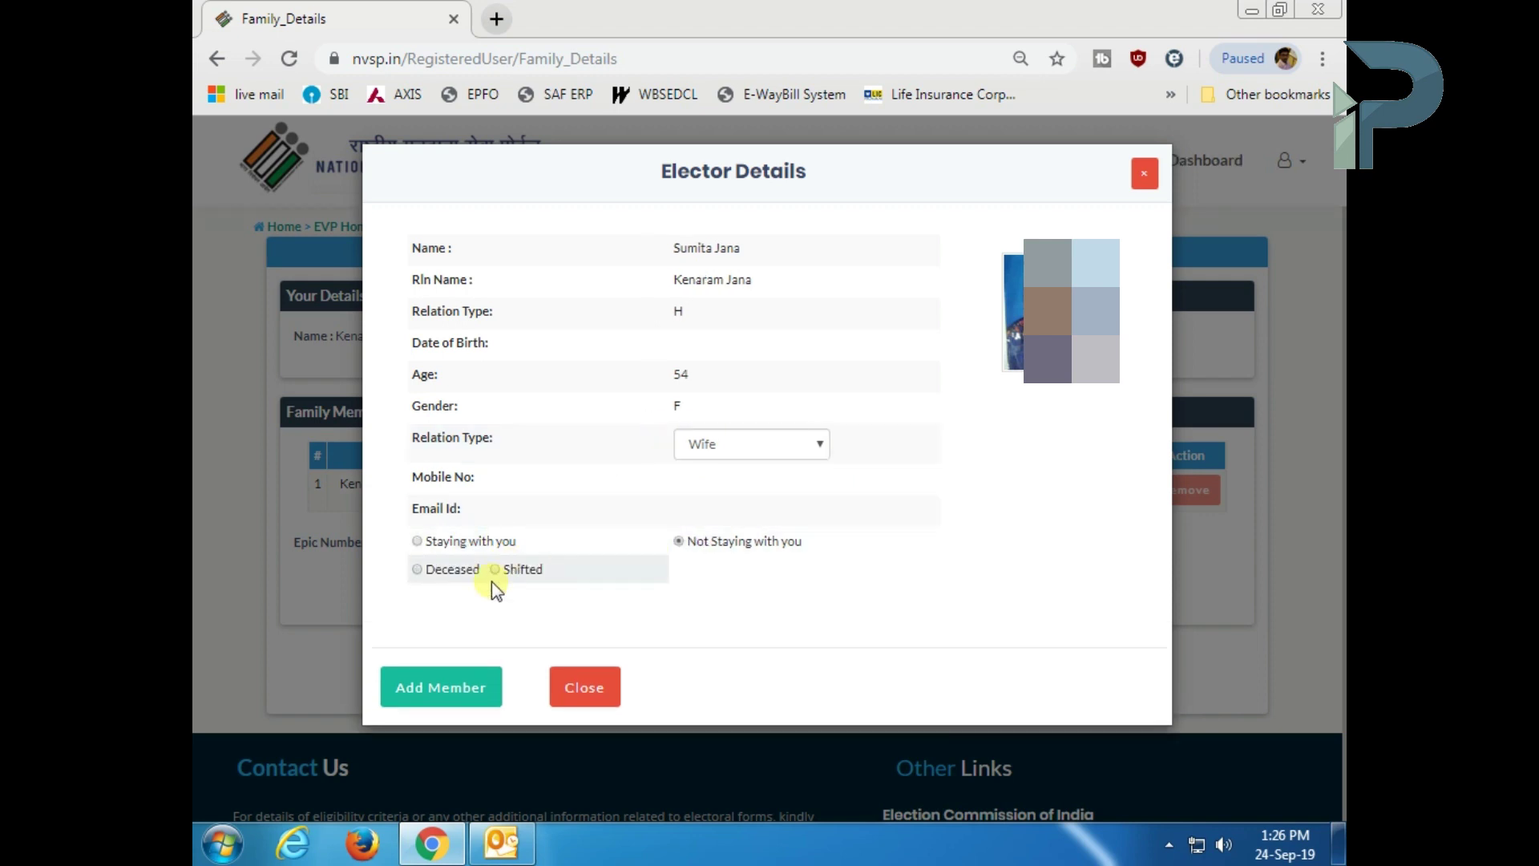
{"action": "left_click", "coordinate": [417, 542]}
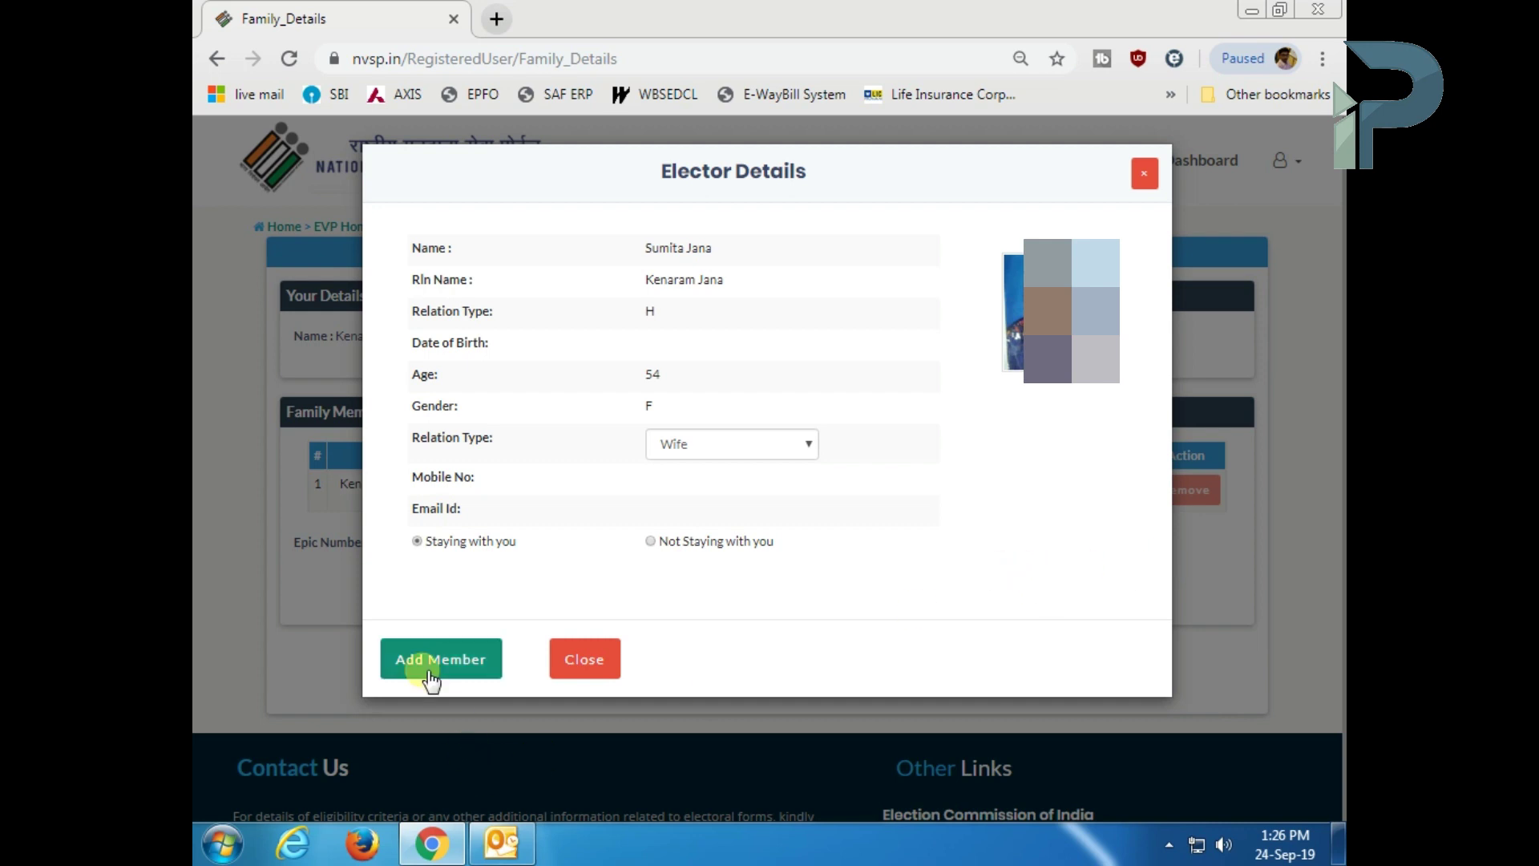
{"action": "left_click", "coordinate": [689, 446]}
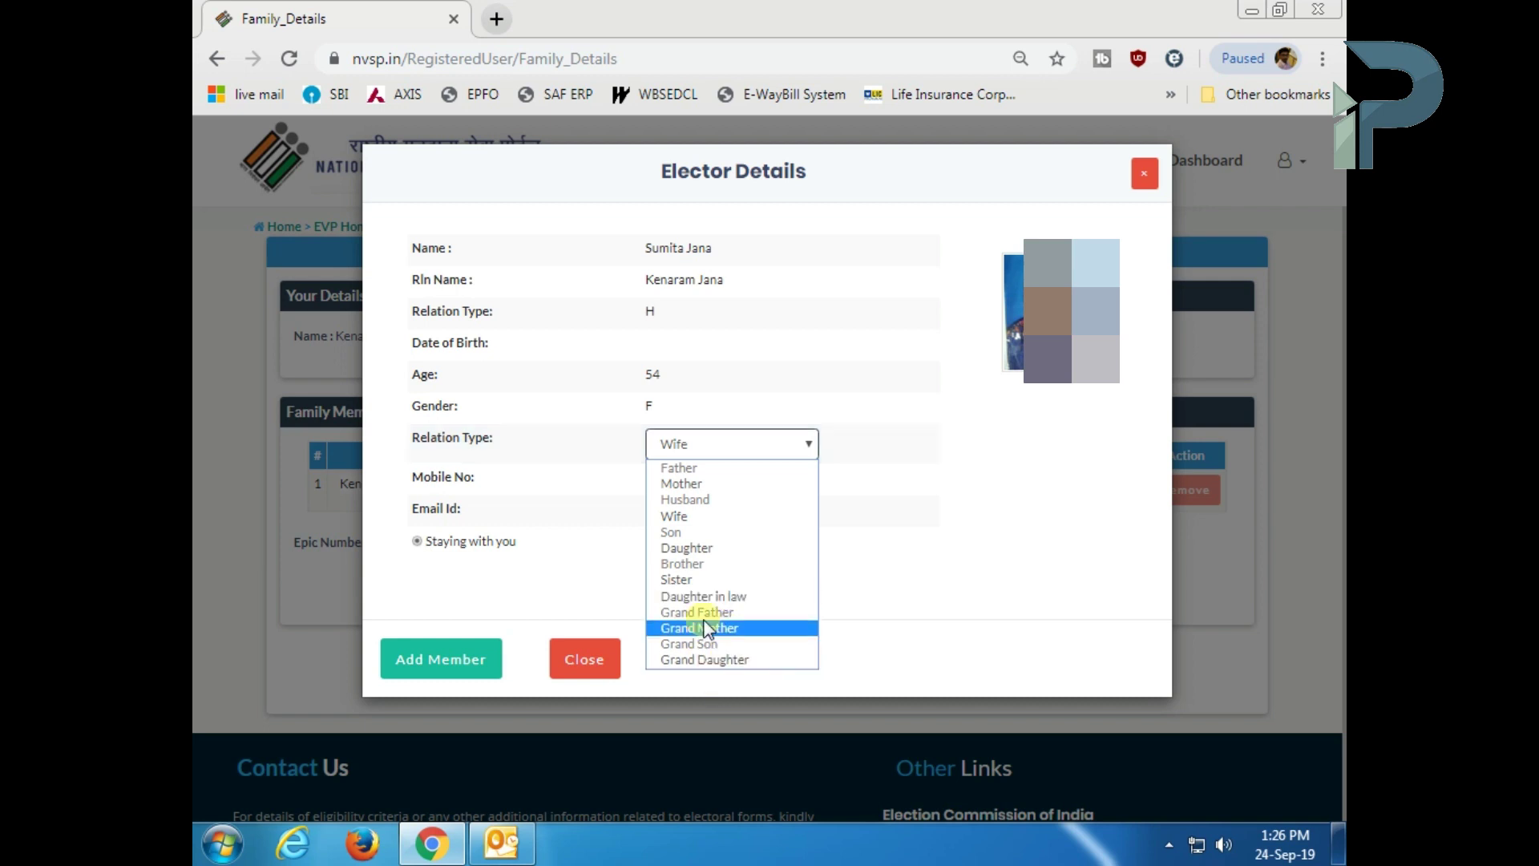
{"action": "left_click", "coordinate": [691, 517]}
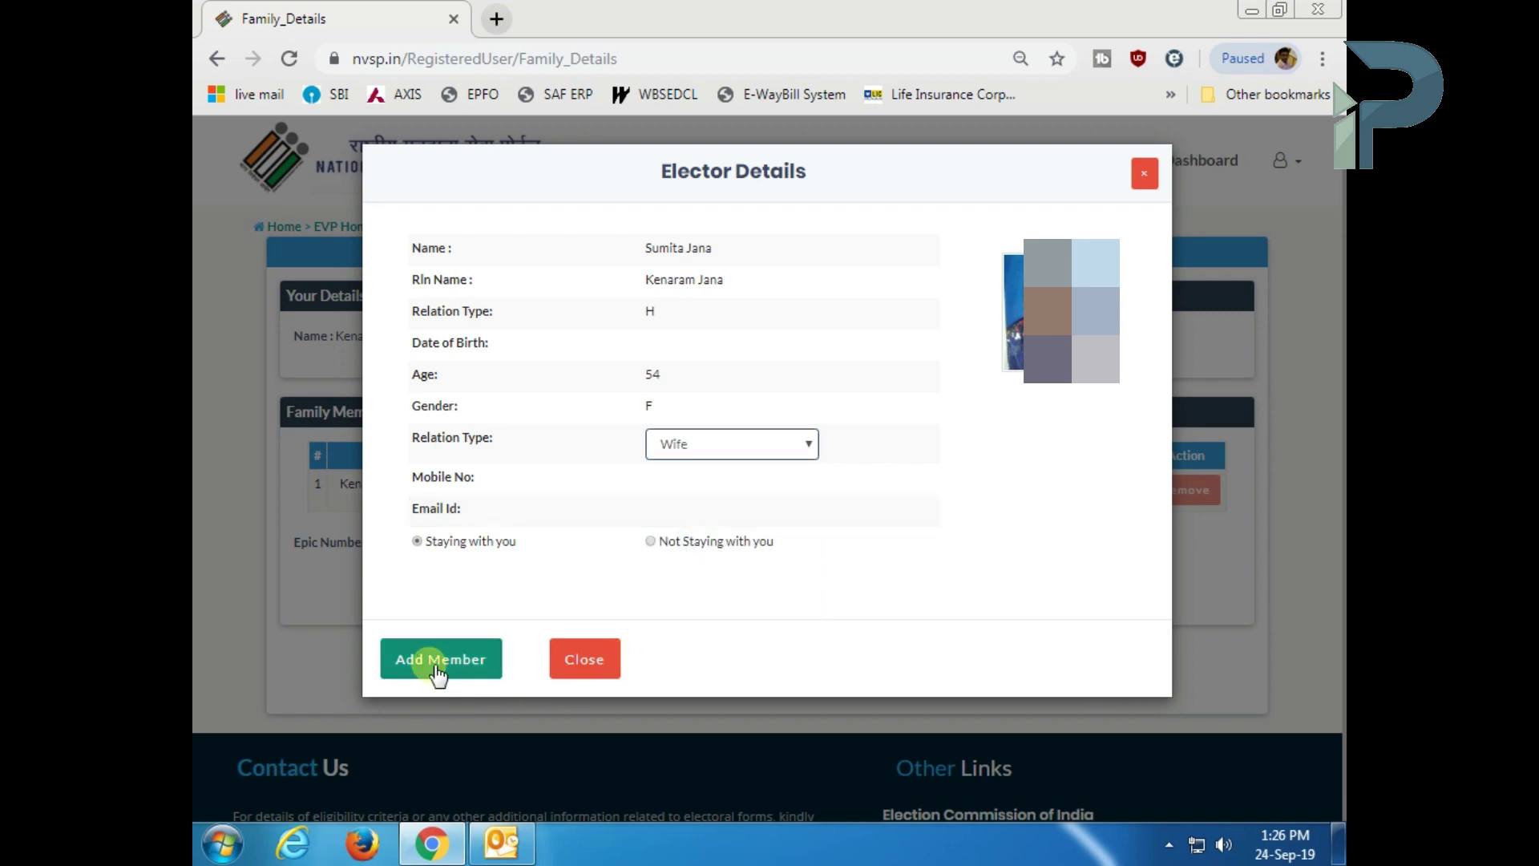
{"action": "left_click", "coordinate": [437, 664]}
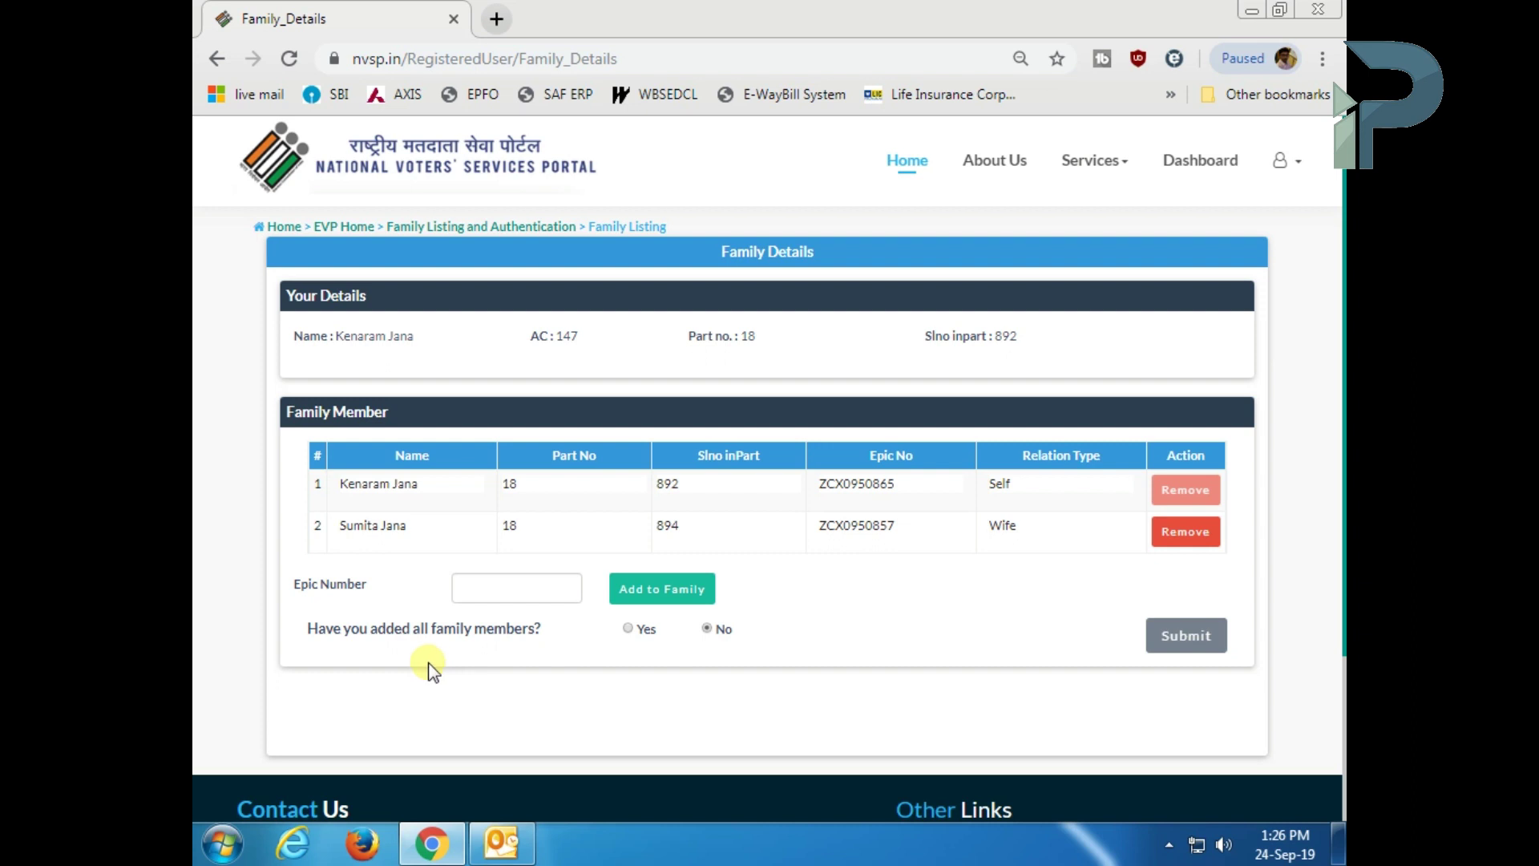
- Answer Yes to all members added, submit the family details, and open family verification
{"action": "left_click", "coordinate": [628, 631]}
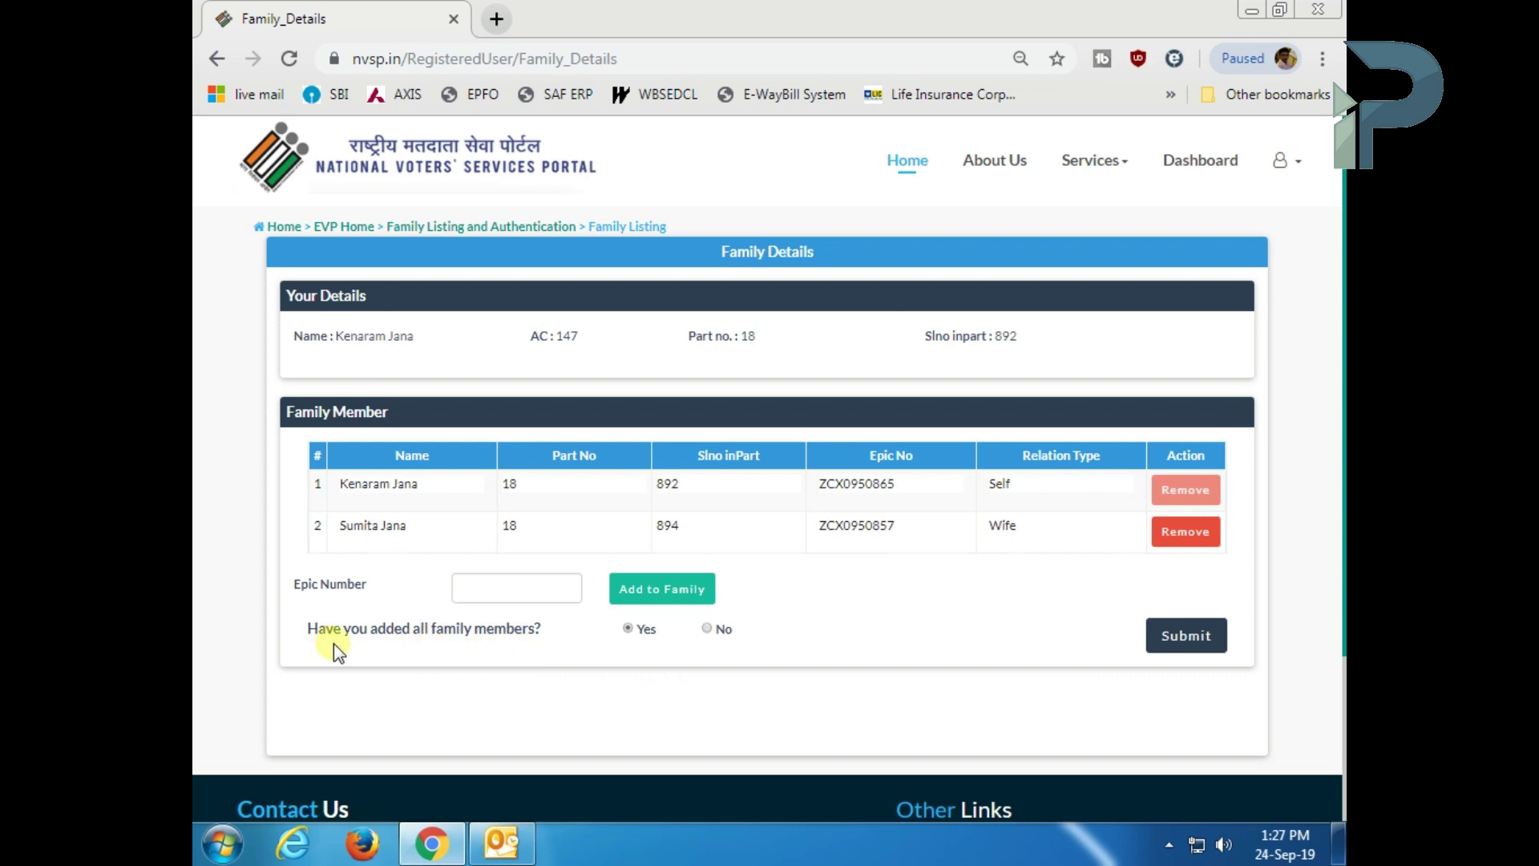
{"action": "left_click", "coordinate": [1202, 638]}
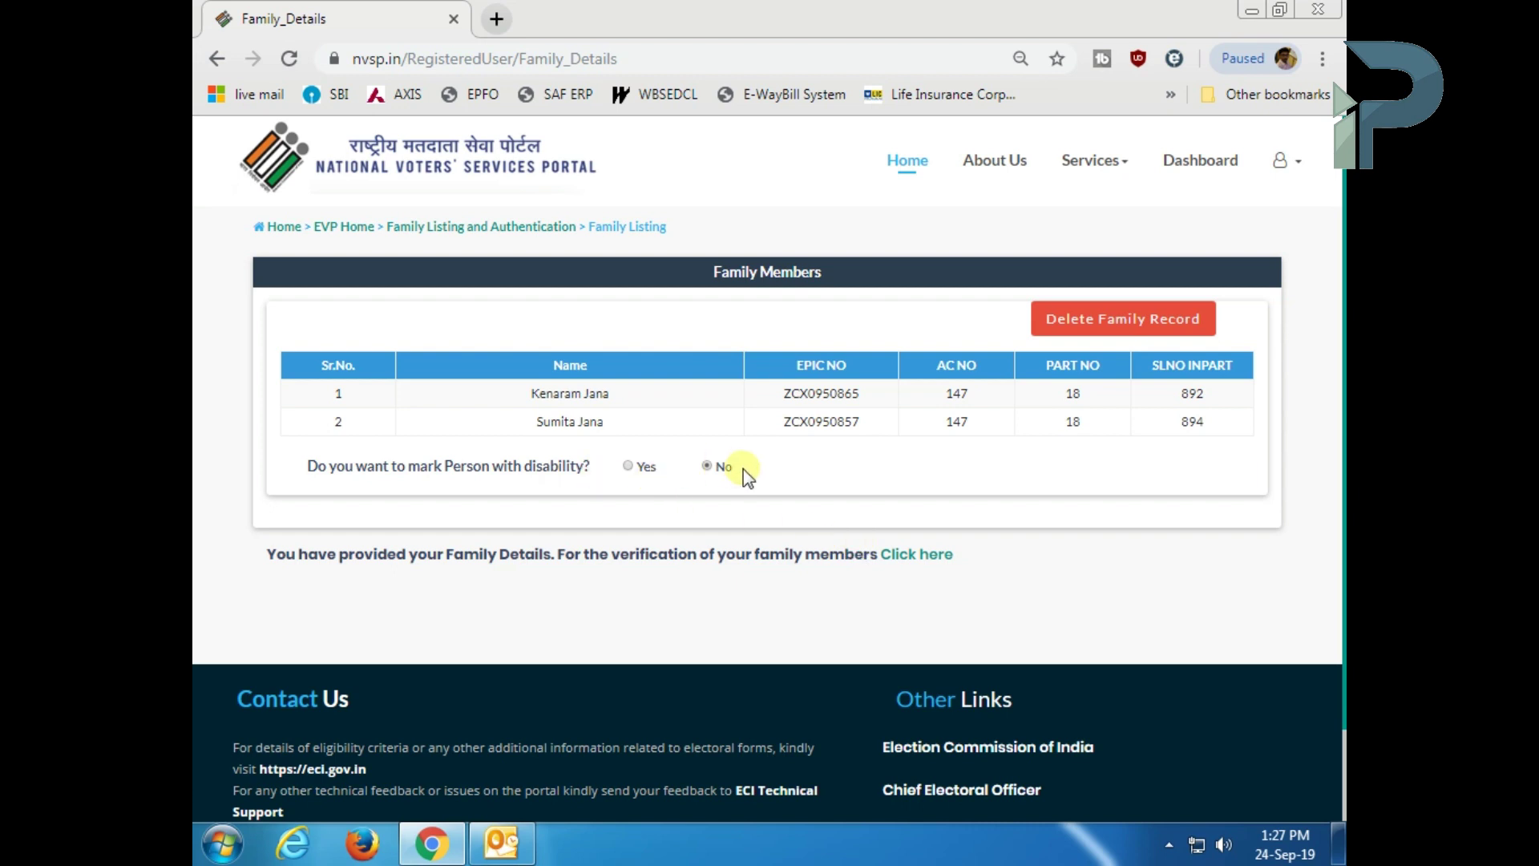
{"action": "left_click_drag", "start_coordinate": [298, 555], "coordinate": [866, 560]}
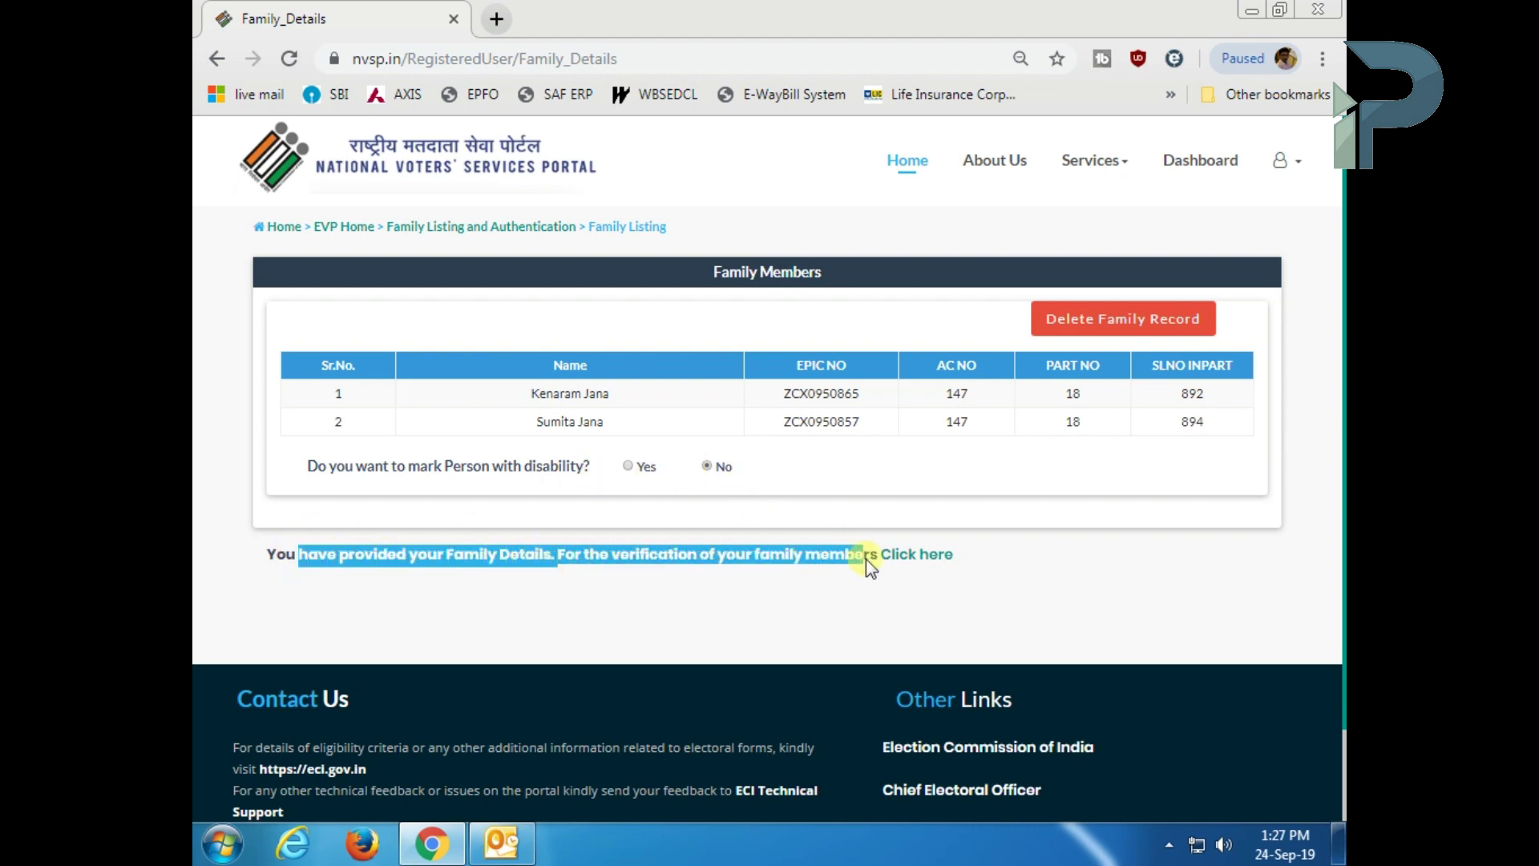
{"action": "left_click", "coordinate": [906, 555]}
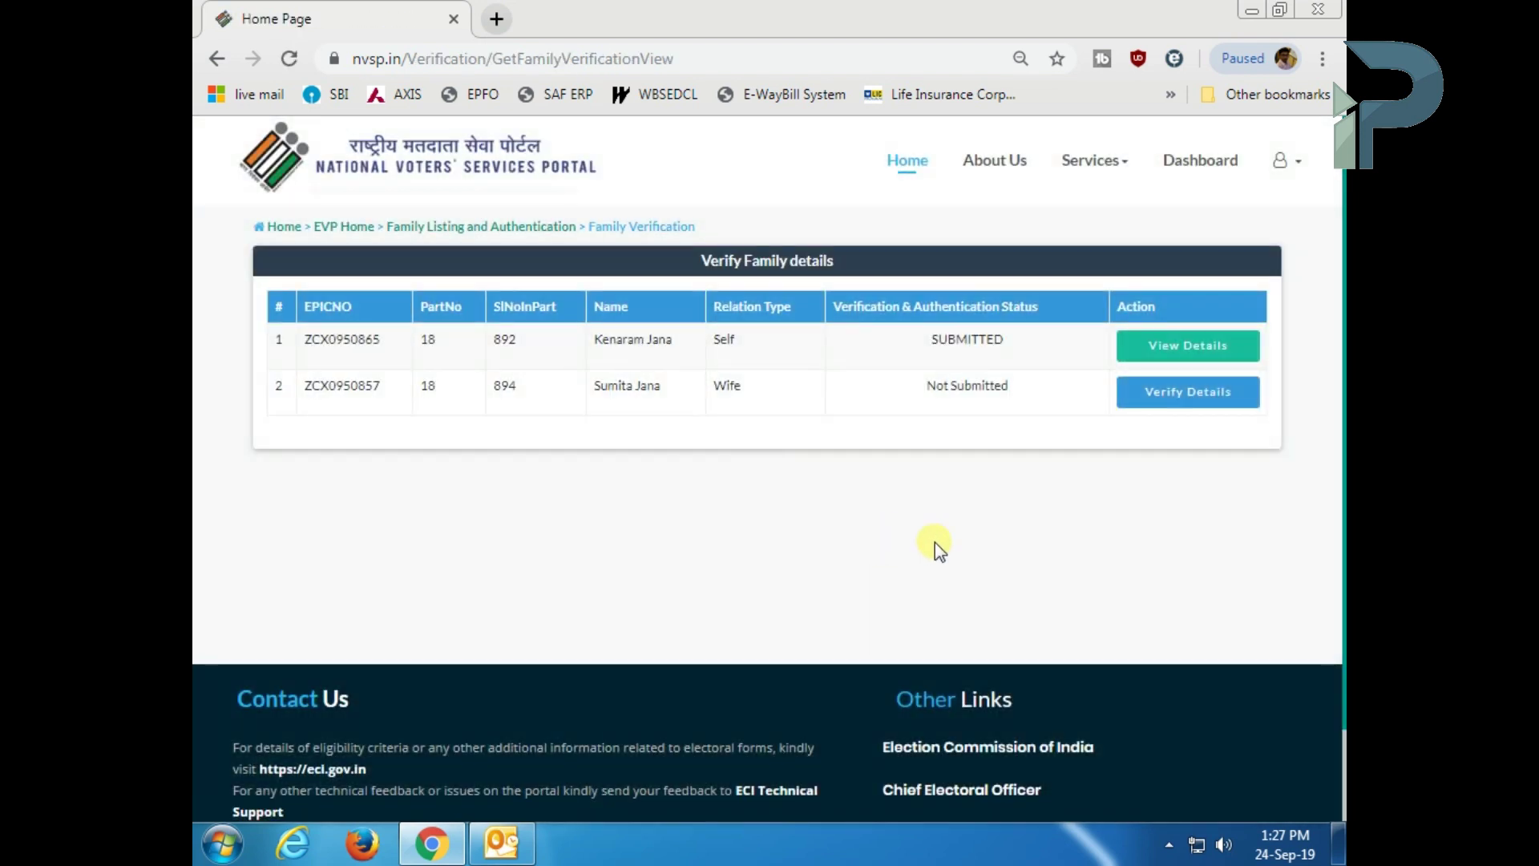
- Open the wife's details for verification and mark the displayed information as needing correction
{"action": "left_click", "coordinate": [1221, 345]}
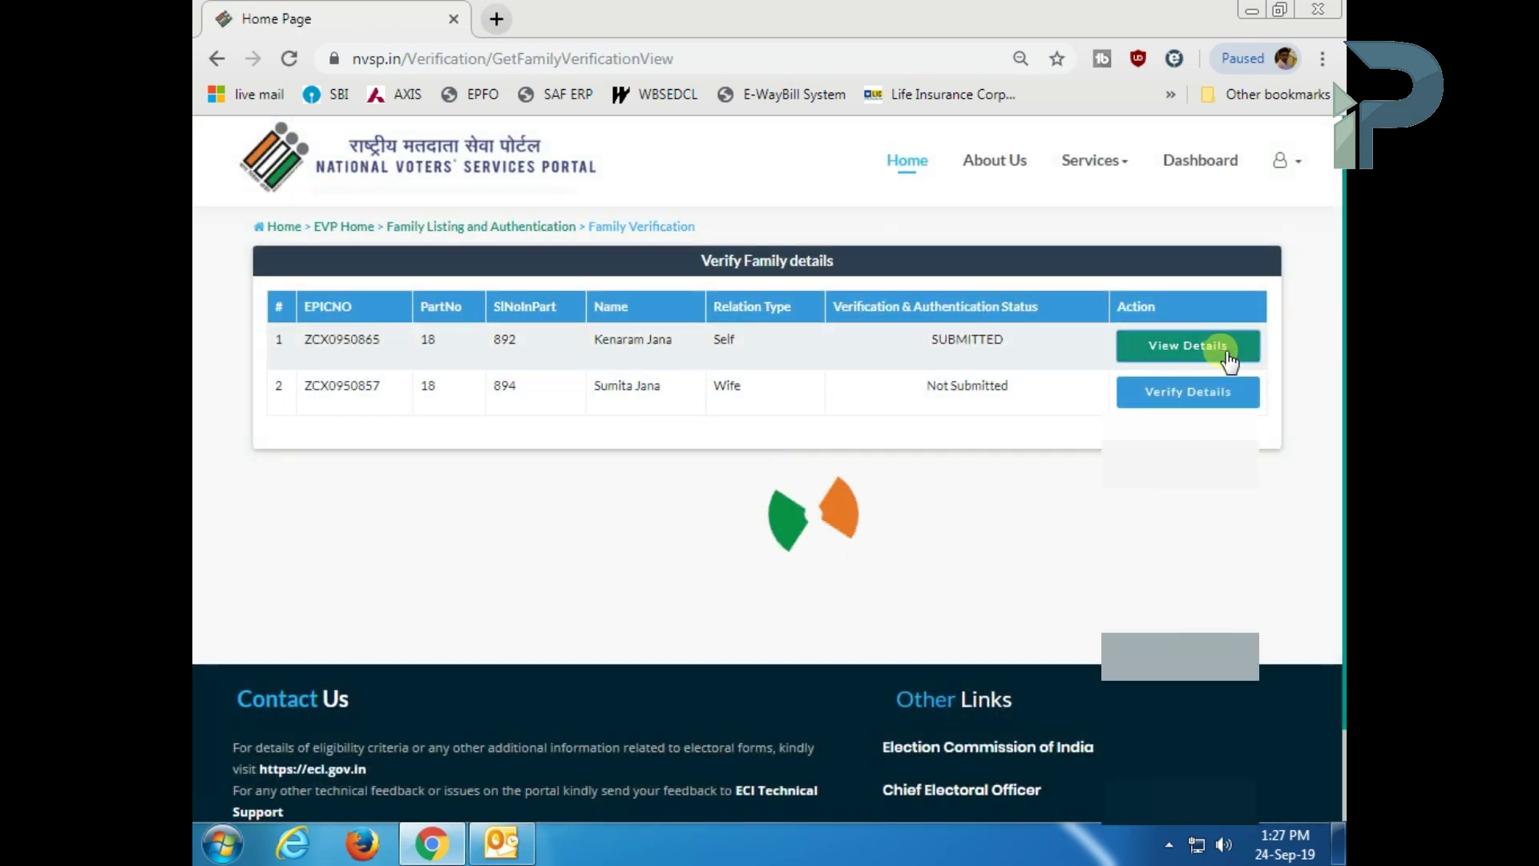
{"action": "left_click", "coordinate": [1191, 393]}
{"action": "scroll", "coordinate": [770, 585], "scroll_direction": "down", "scroll_amount": 3}
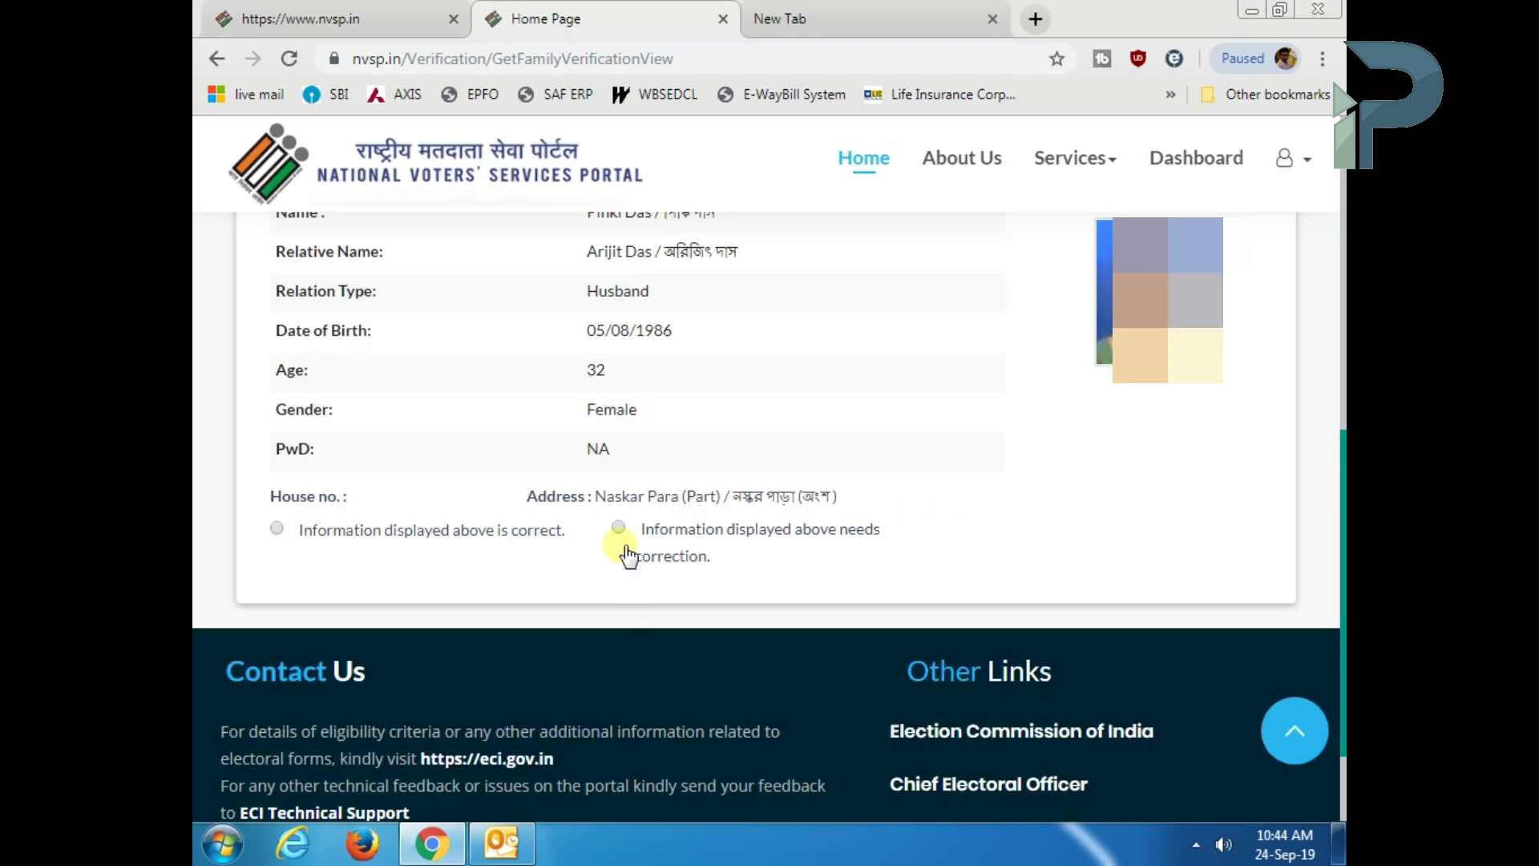
{"action": "left_click", "coordinate": [619, 528]}
- Continue to the correction form and tick Date of Birth as an entry to correct
{"action": "left_click", "coordinate": [1168, 618]}
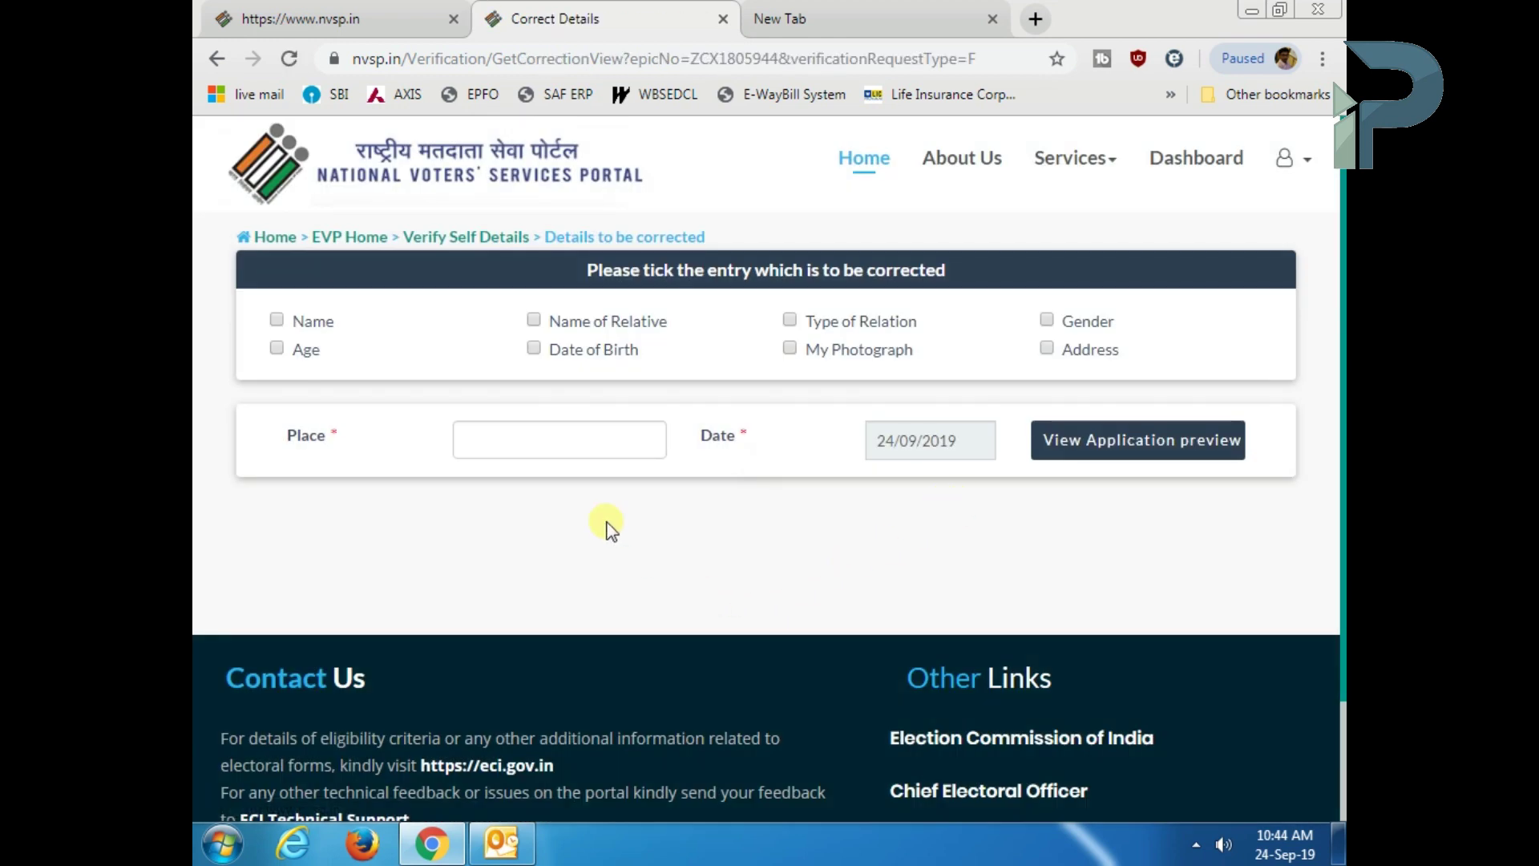
{"action": "left_click", "coordinate": [534, 348]}
{"action": "scroll", "coordinate": [722, 537], "scroll_direction": "down", "scroll_amount": 5}
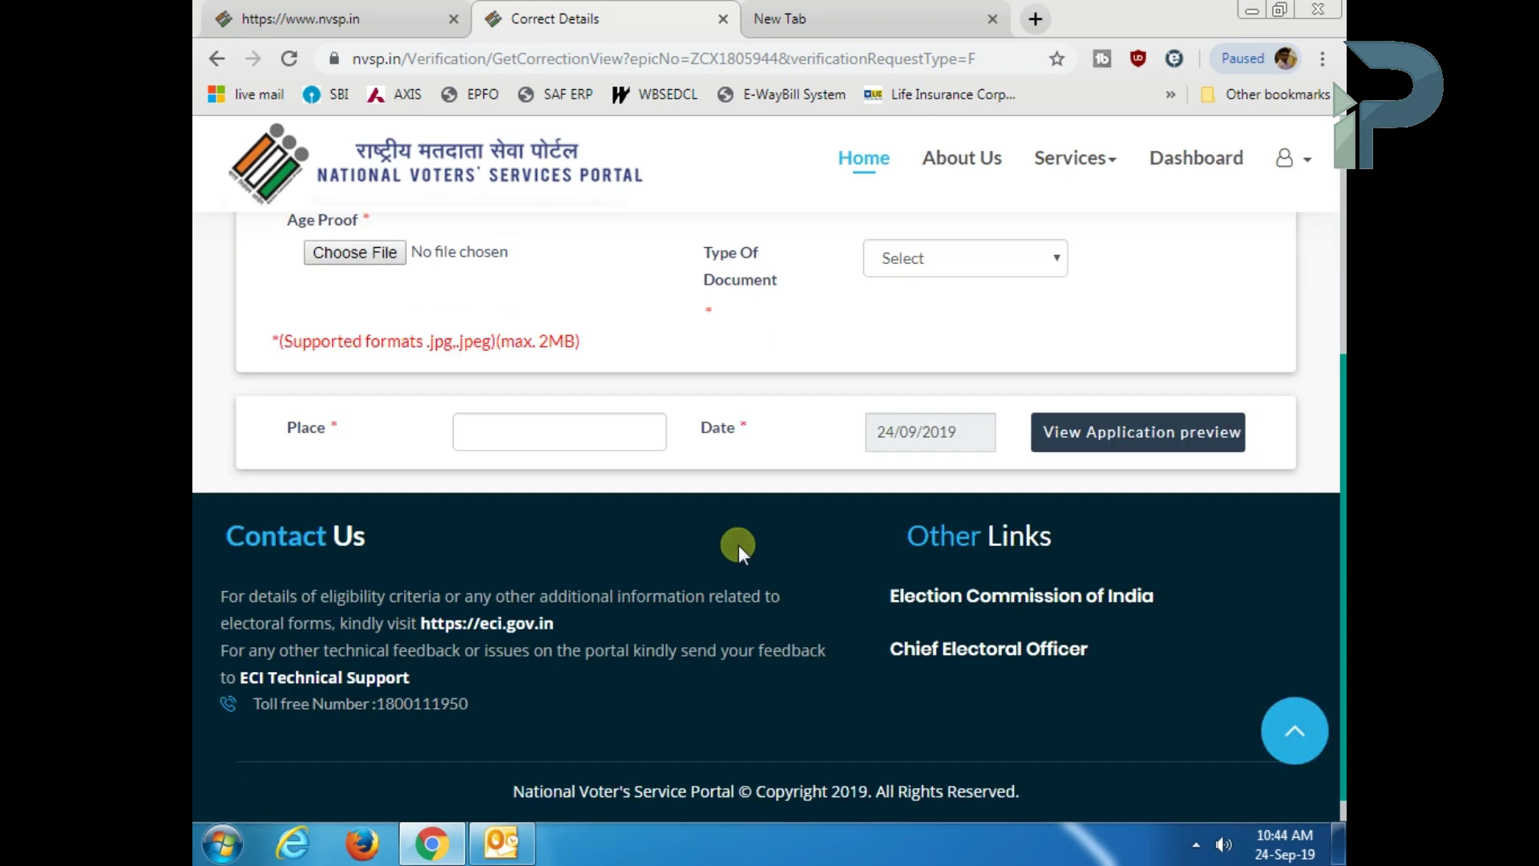
{"action": "scroll", "coordinate": [708, 535], "scroll_direction": "up", "scroll_amount": 3}
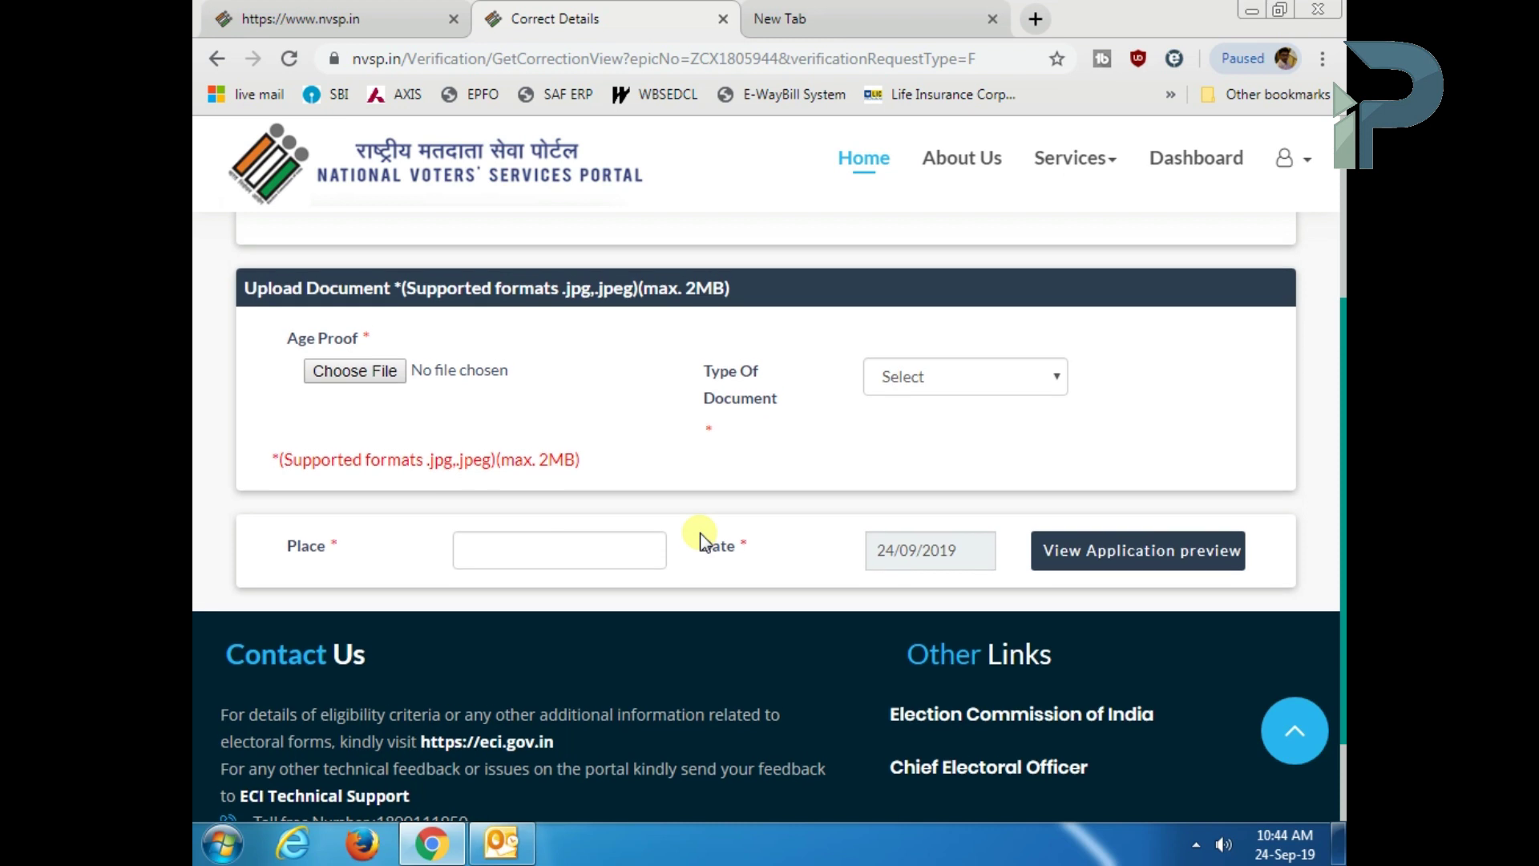
{"action": "scroll", "coordinate": [675, 520], "scroll_direction": "up", "scroll_amount": 1}
{"action": "left_click", "coordinate": [594, 409]}
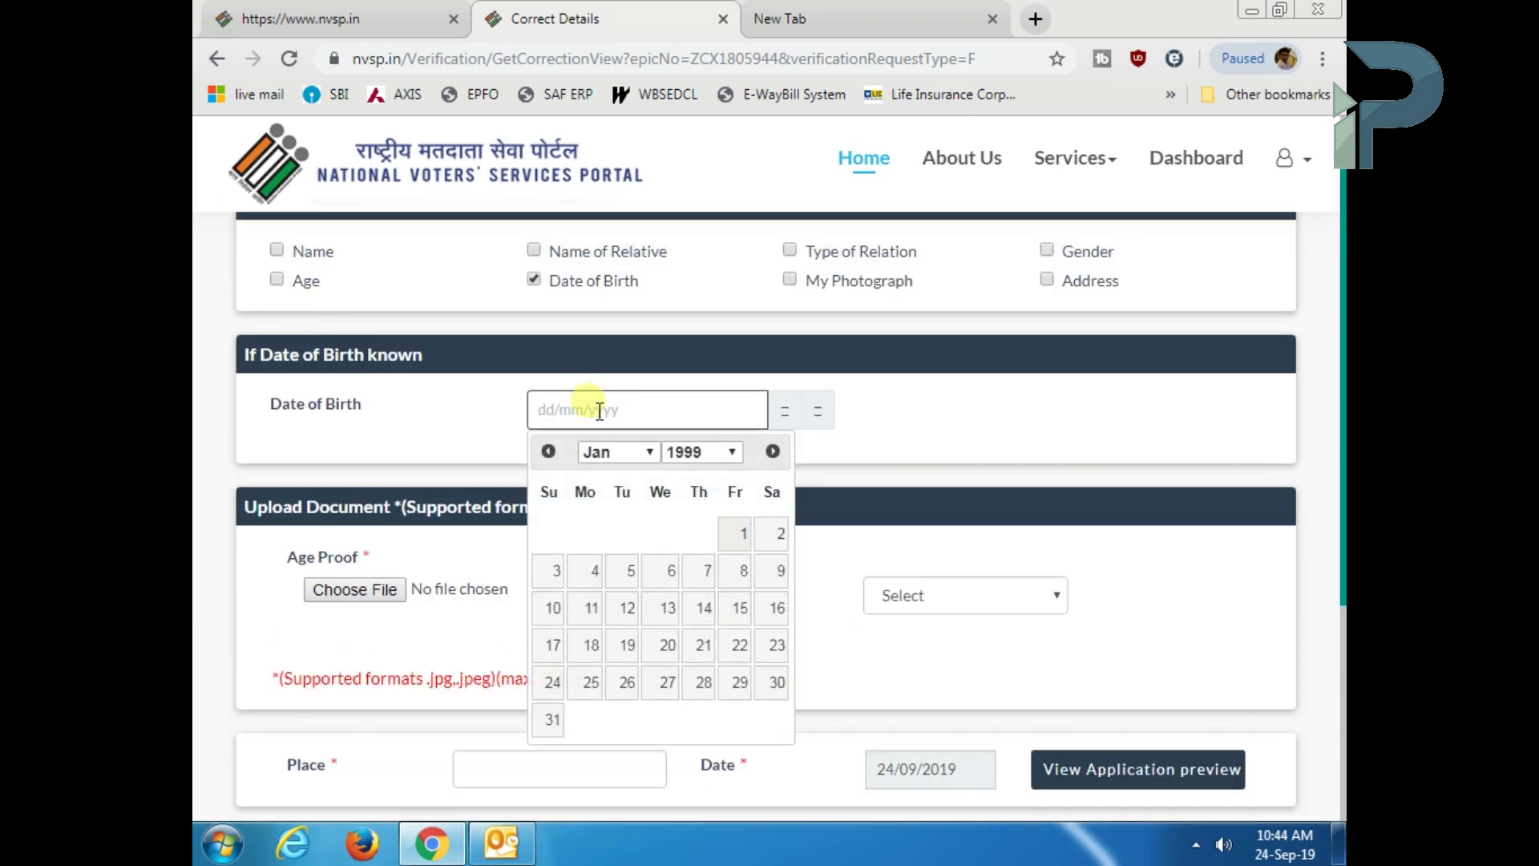
{"action": "left_click", "coordinate": [633, 574]}
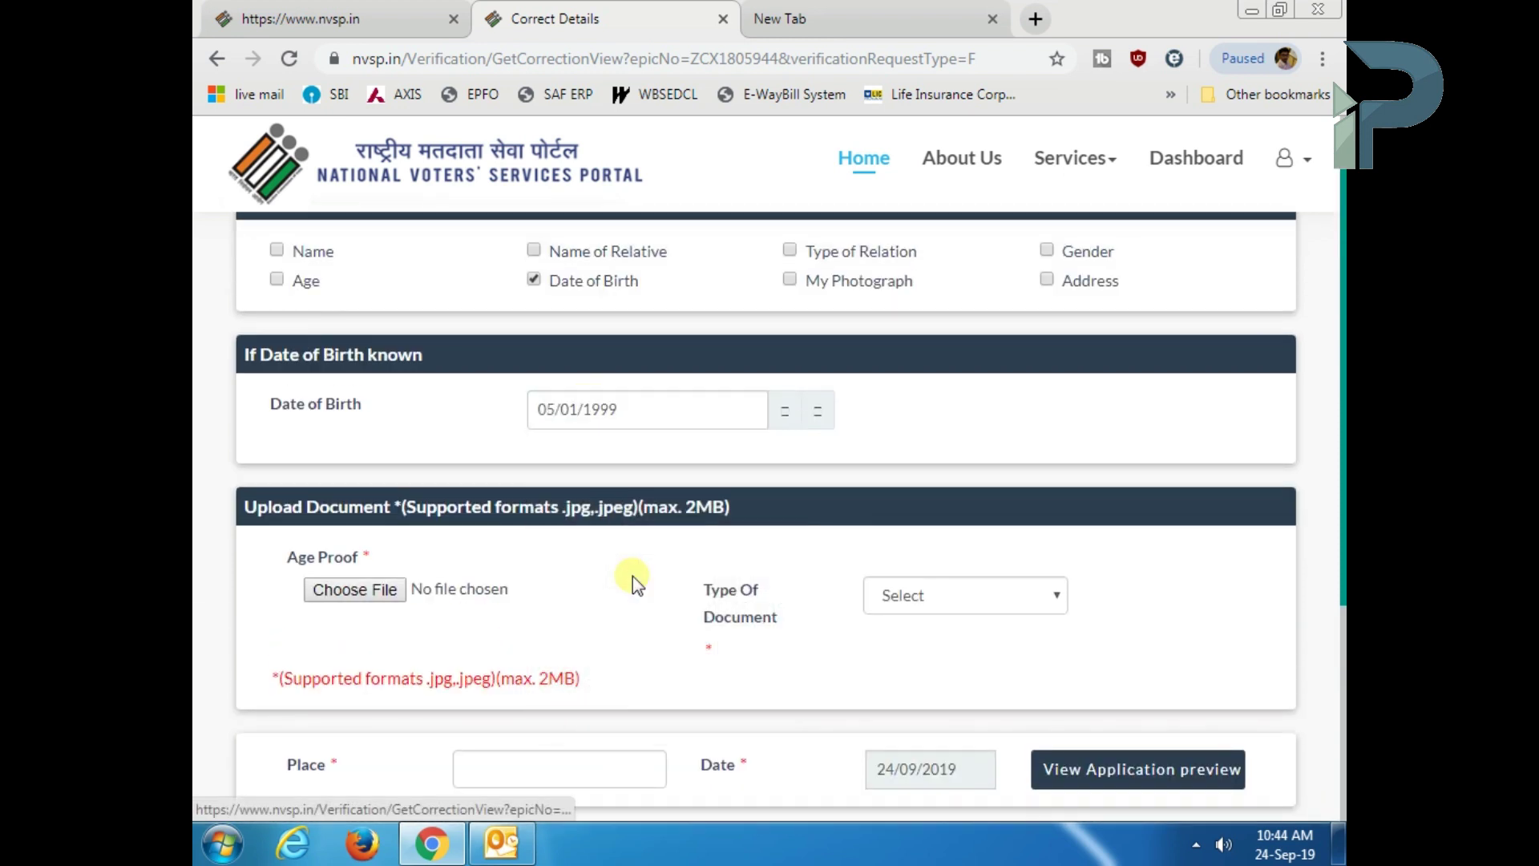
{"action": "left_click", "coordinate": [664, 420]}
{"action": "left_click", "coordinate": [714, 452]}
{"action": "scroll", "coordinate": [732, 321], "scroll_direction": "up", "scroll_amount": 5}
{"action": "scroll", "coordinate": [695, 345], "scroll_direction": "down", "scroll_amount": 6}
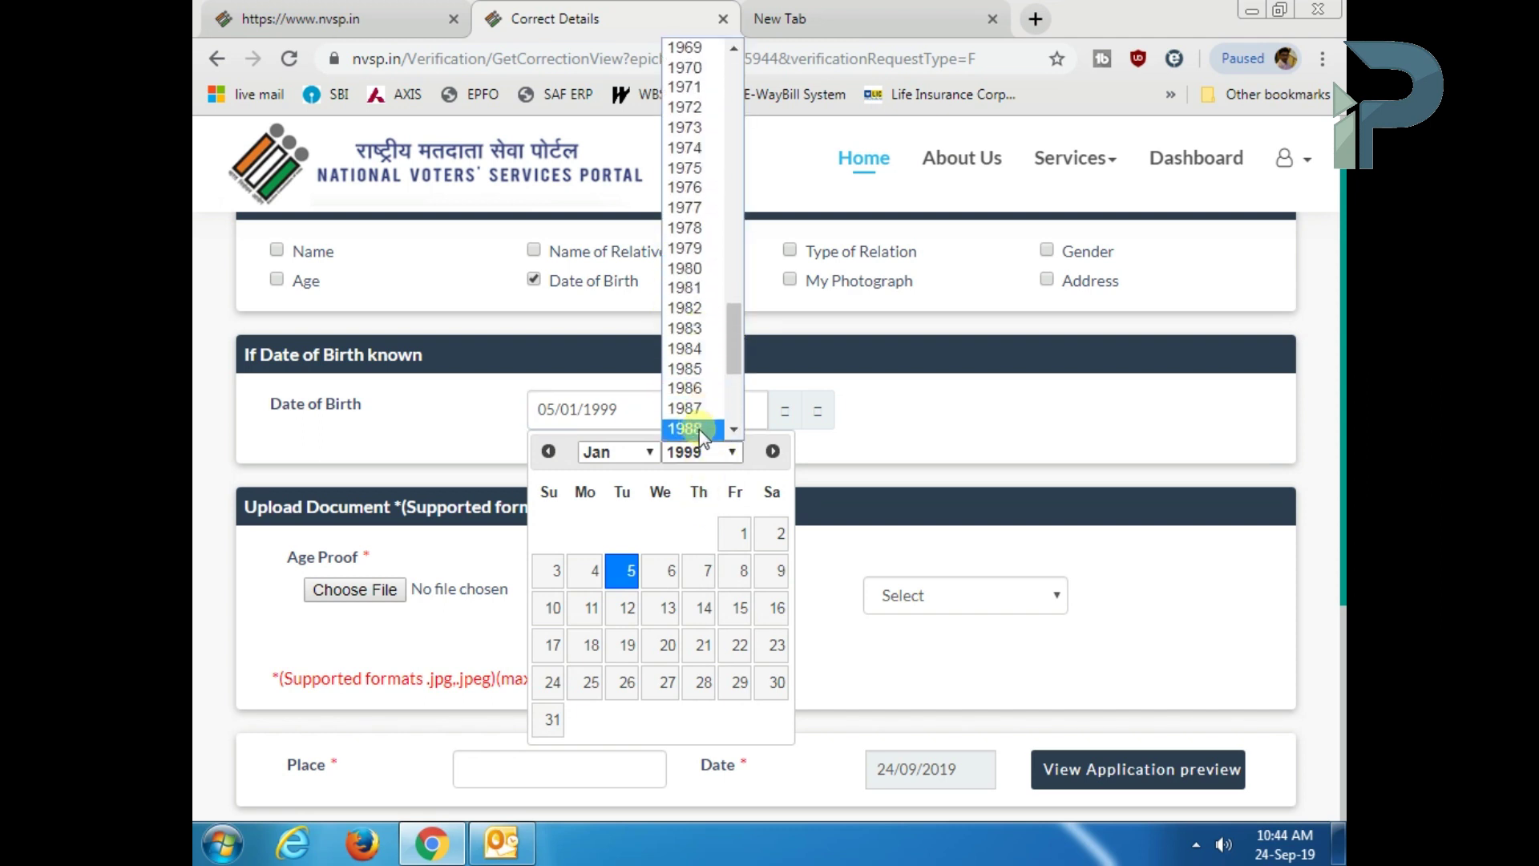
{"action": "left_click", "coordinate": [699, 430]}
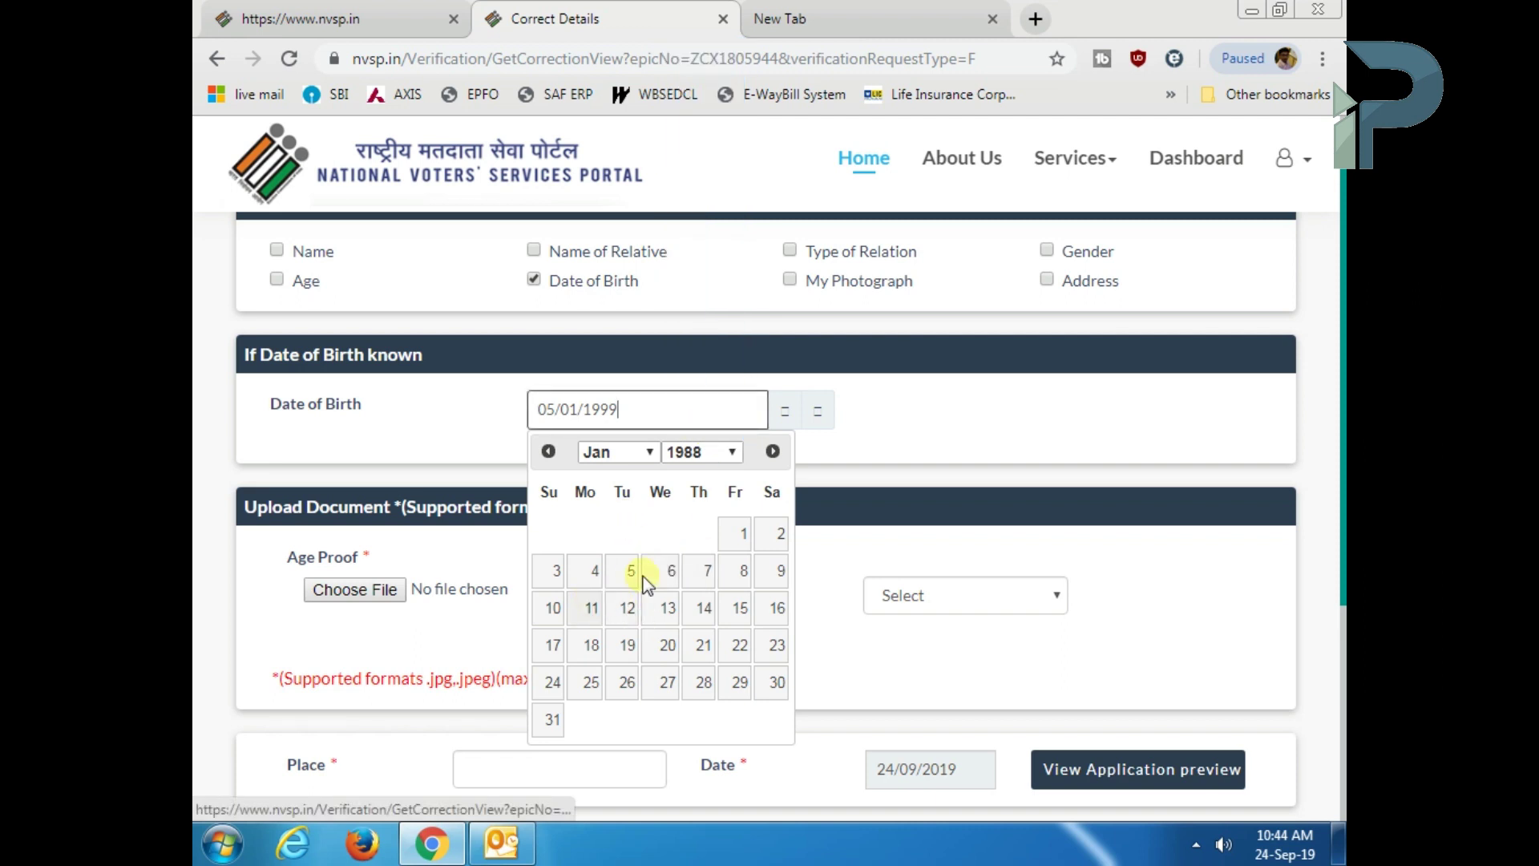
{"action": "left_click", "coordinate": [623, 454]}
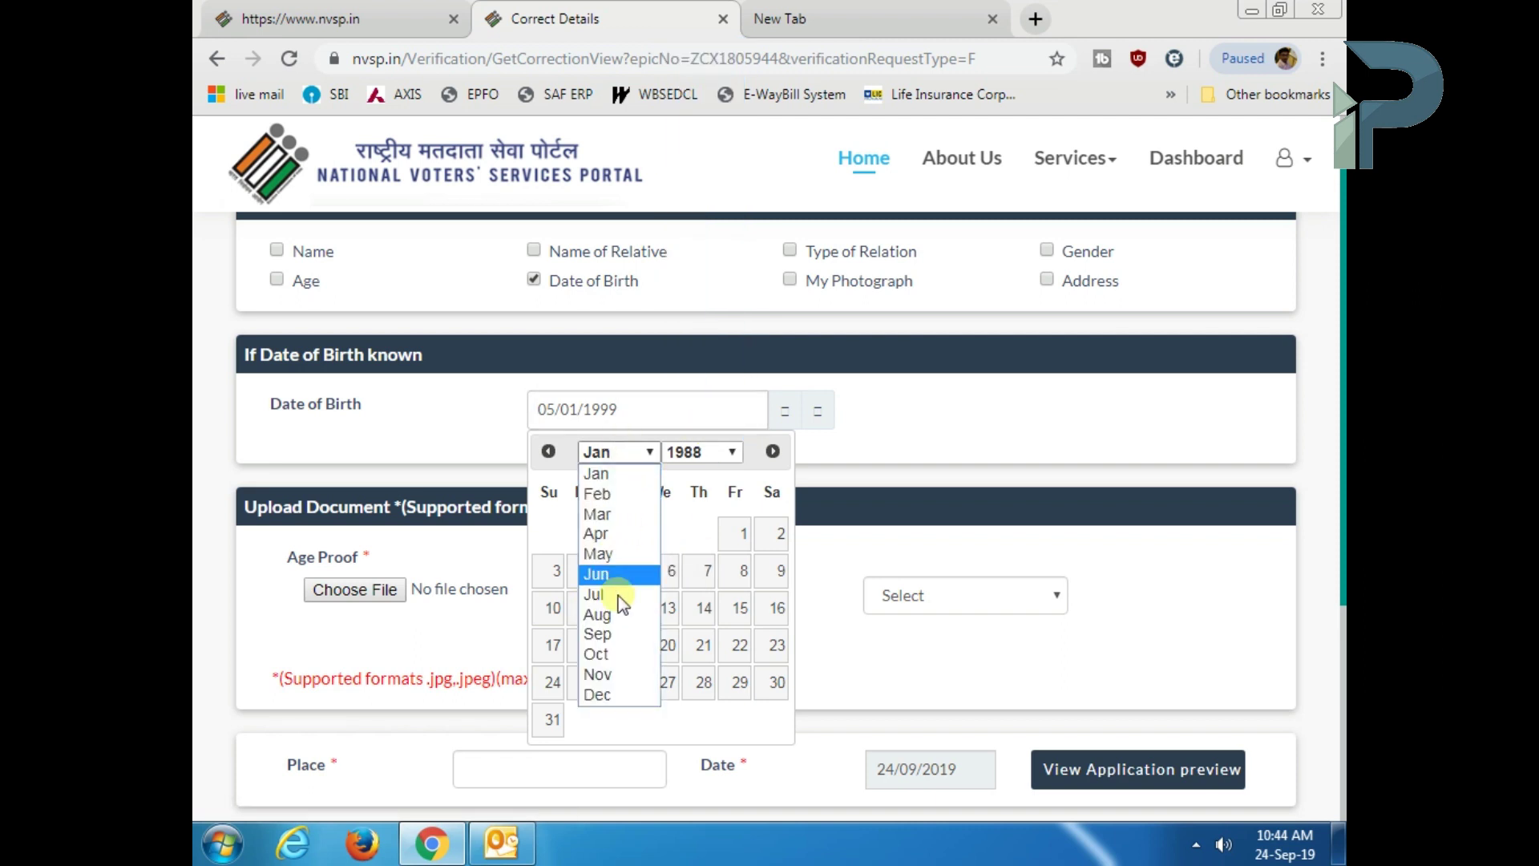
{"action": "left_click", "coordinate": [614, 638]}
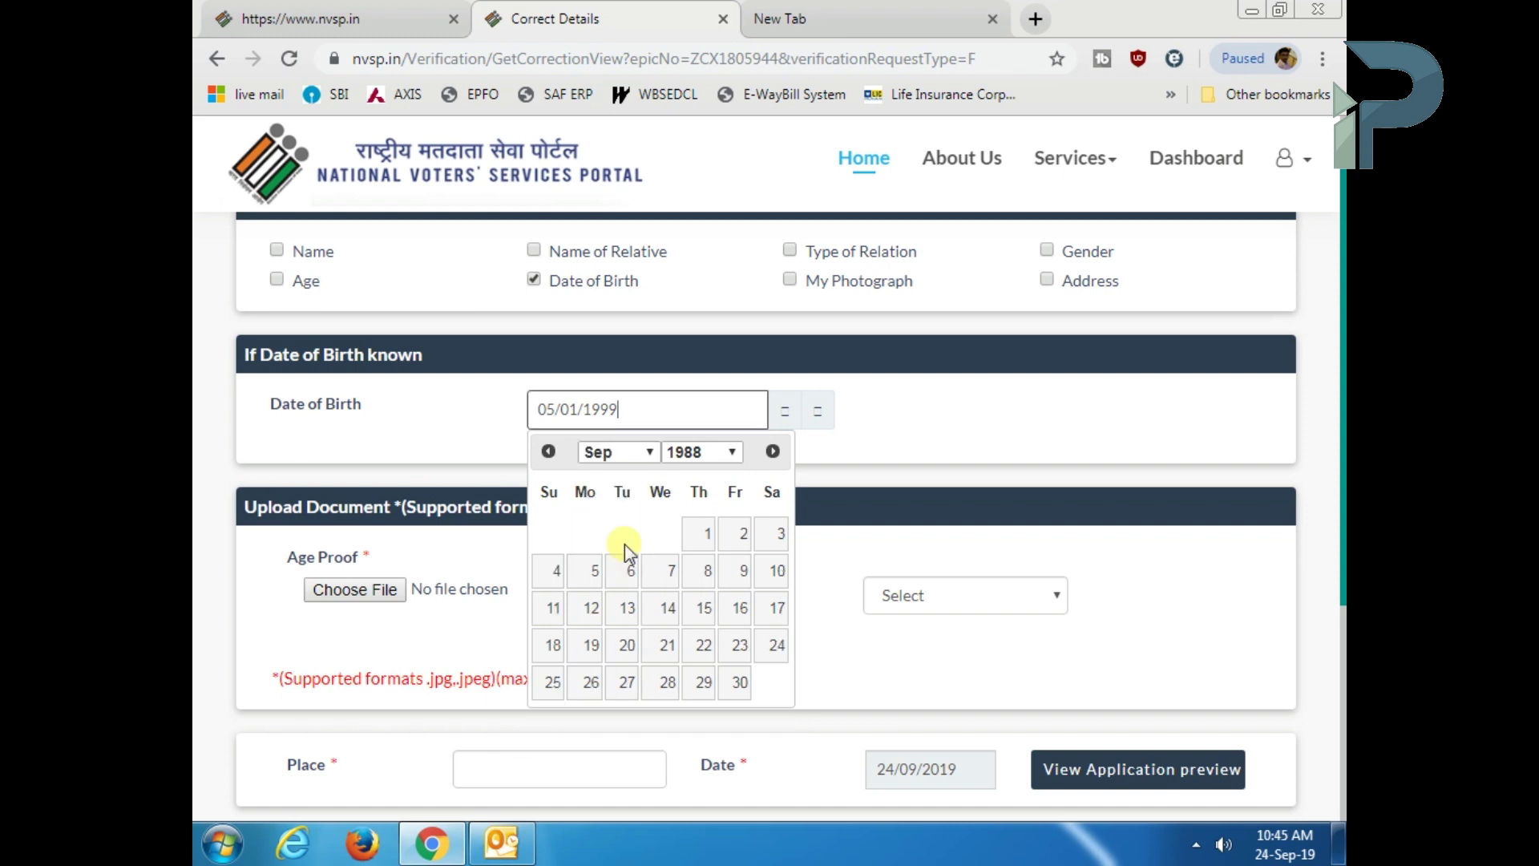
{"action": "left_click", "coordinate": [597, 572]}
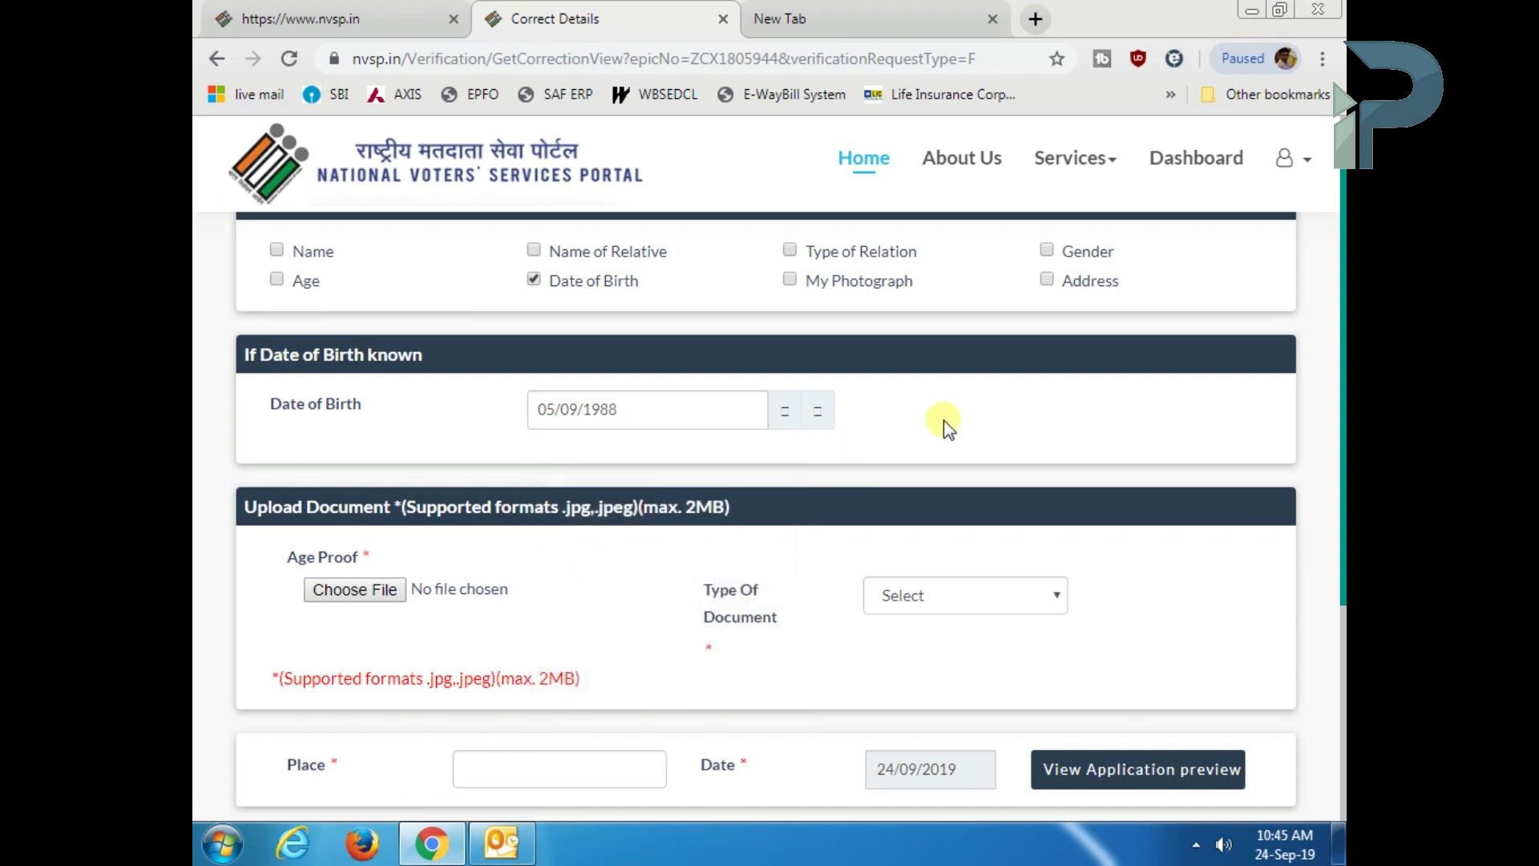
- Tick Name of Relative as another entry to correct
{"action": "scroll", "coordinate": [941, 418], "scroll_direction": "down", "scroll_amount": 3}
{"action": "scroll", "coordinate": [705, 494], "scroll_direction": "up", "scroll_amount": 2}
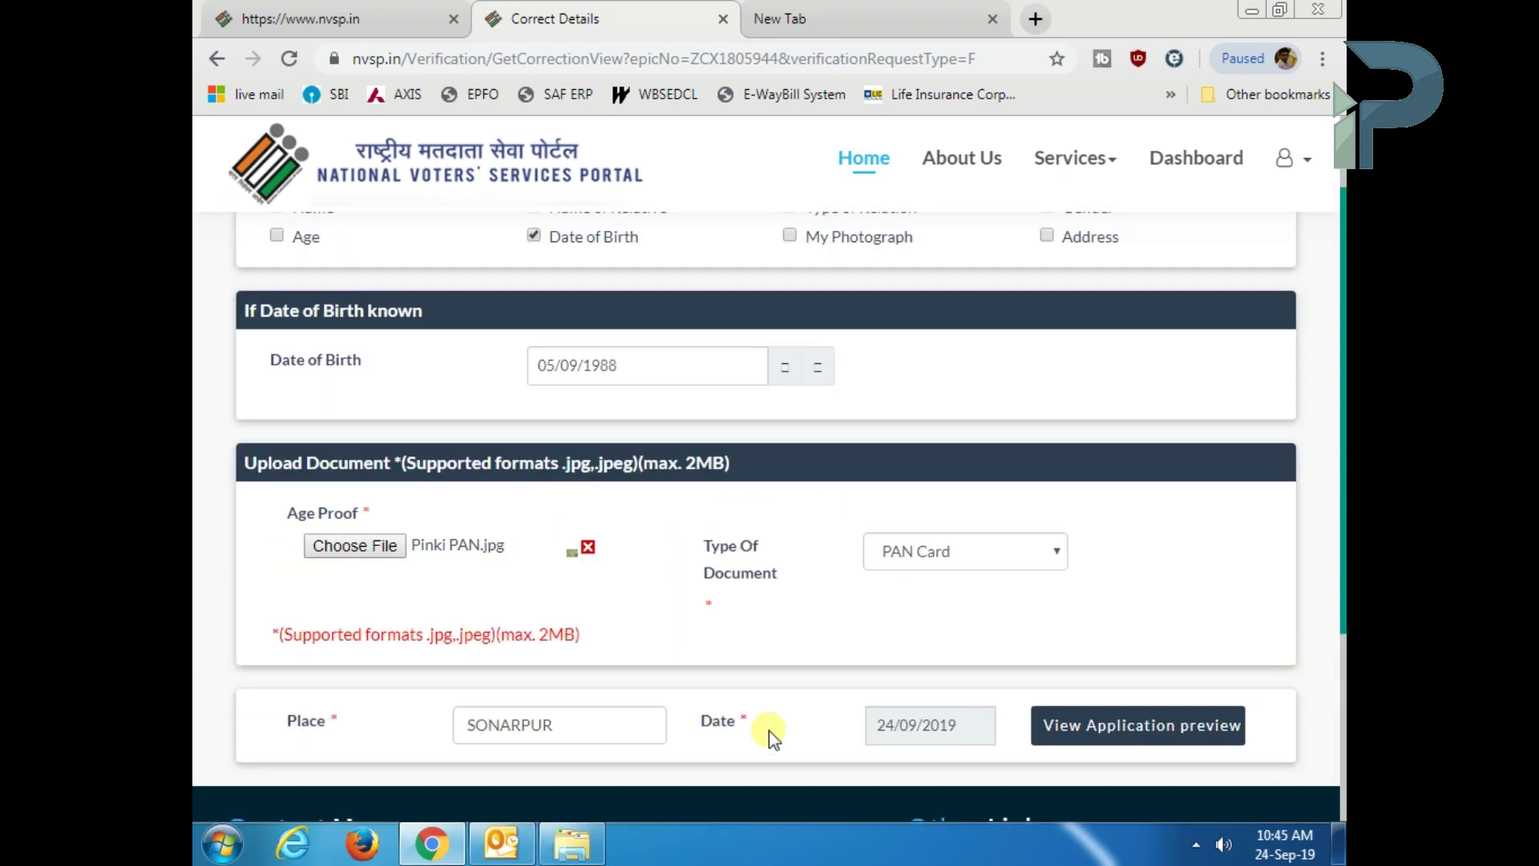
{"action": "scroll", "coordinate": [768, 729], "scroll_direction": "up", "scroll_amount": 2}
{"action": "left_click", "coordinate": [533, 320]}
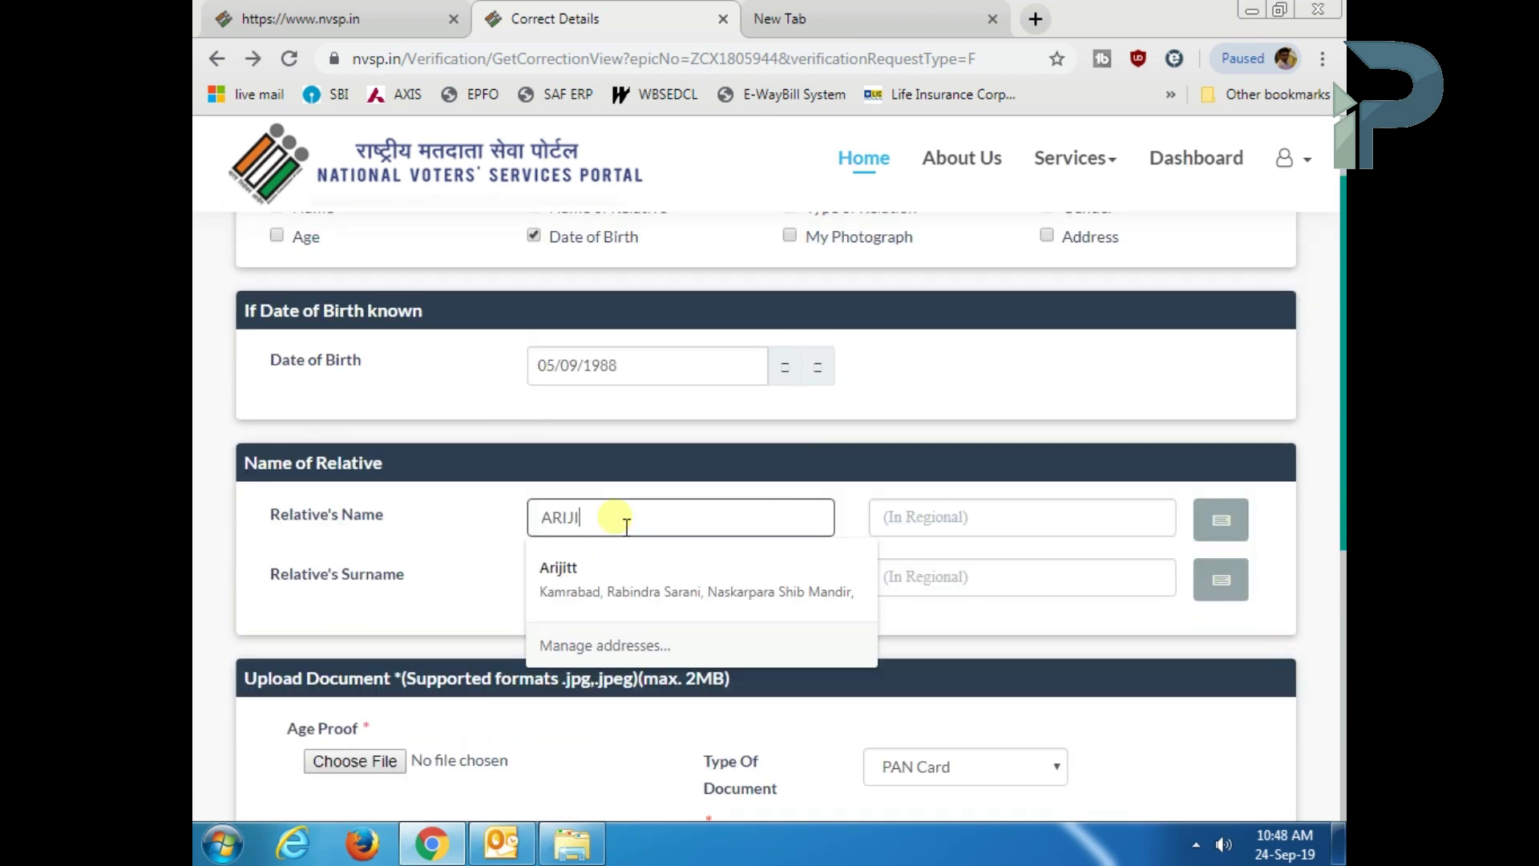
- Enter the relative's name and surname, filling their regional-script versions too
{"action": "key", "text": "Tab"}
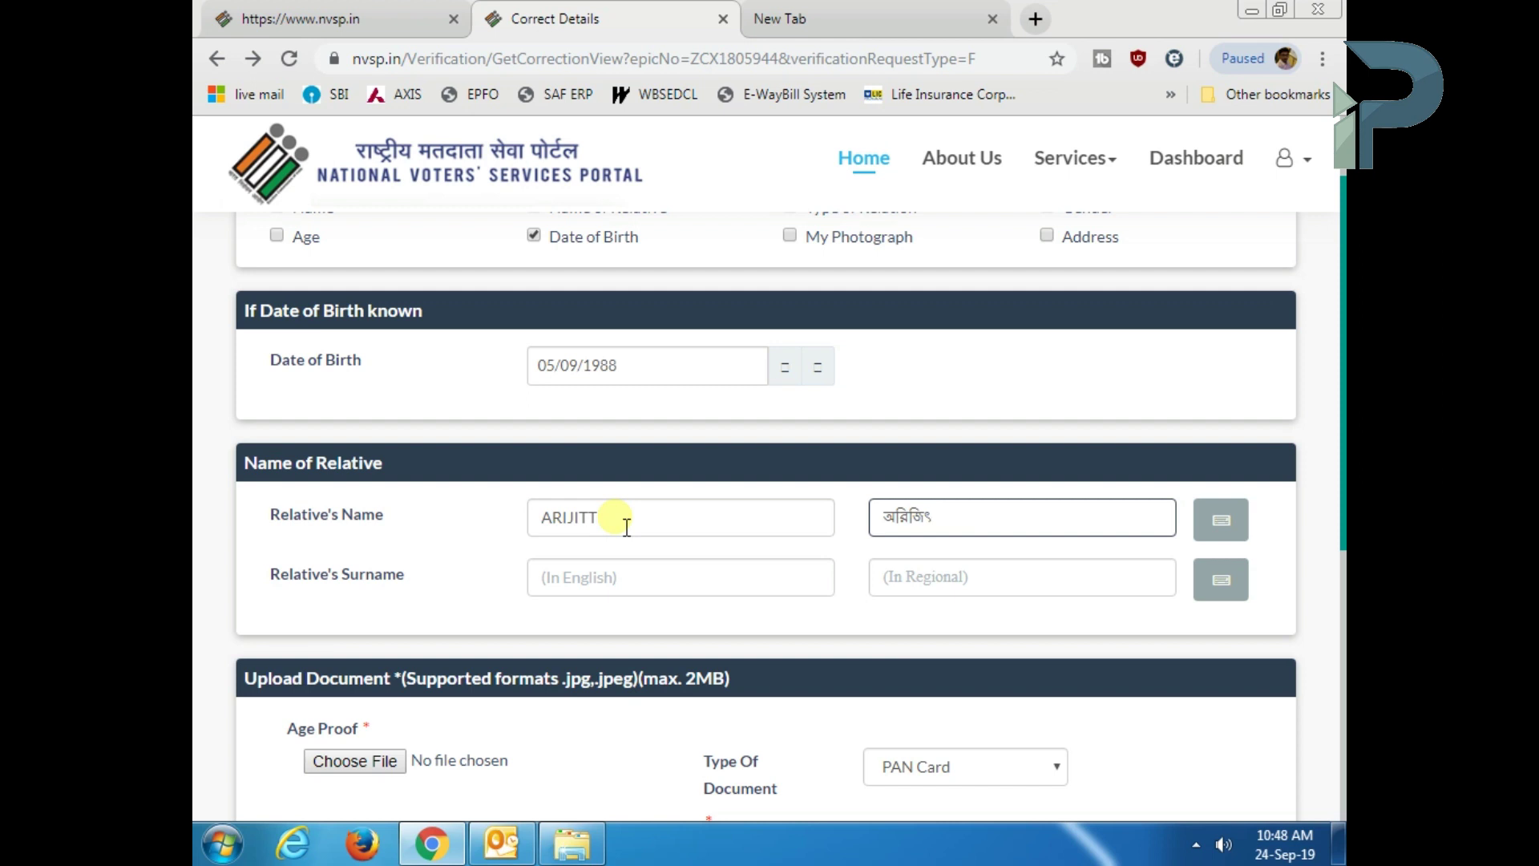
{"action": "key", "text": "Tab"}
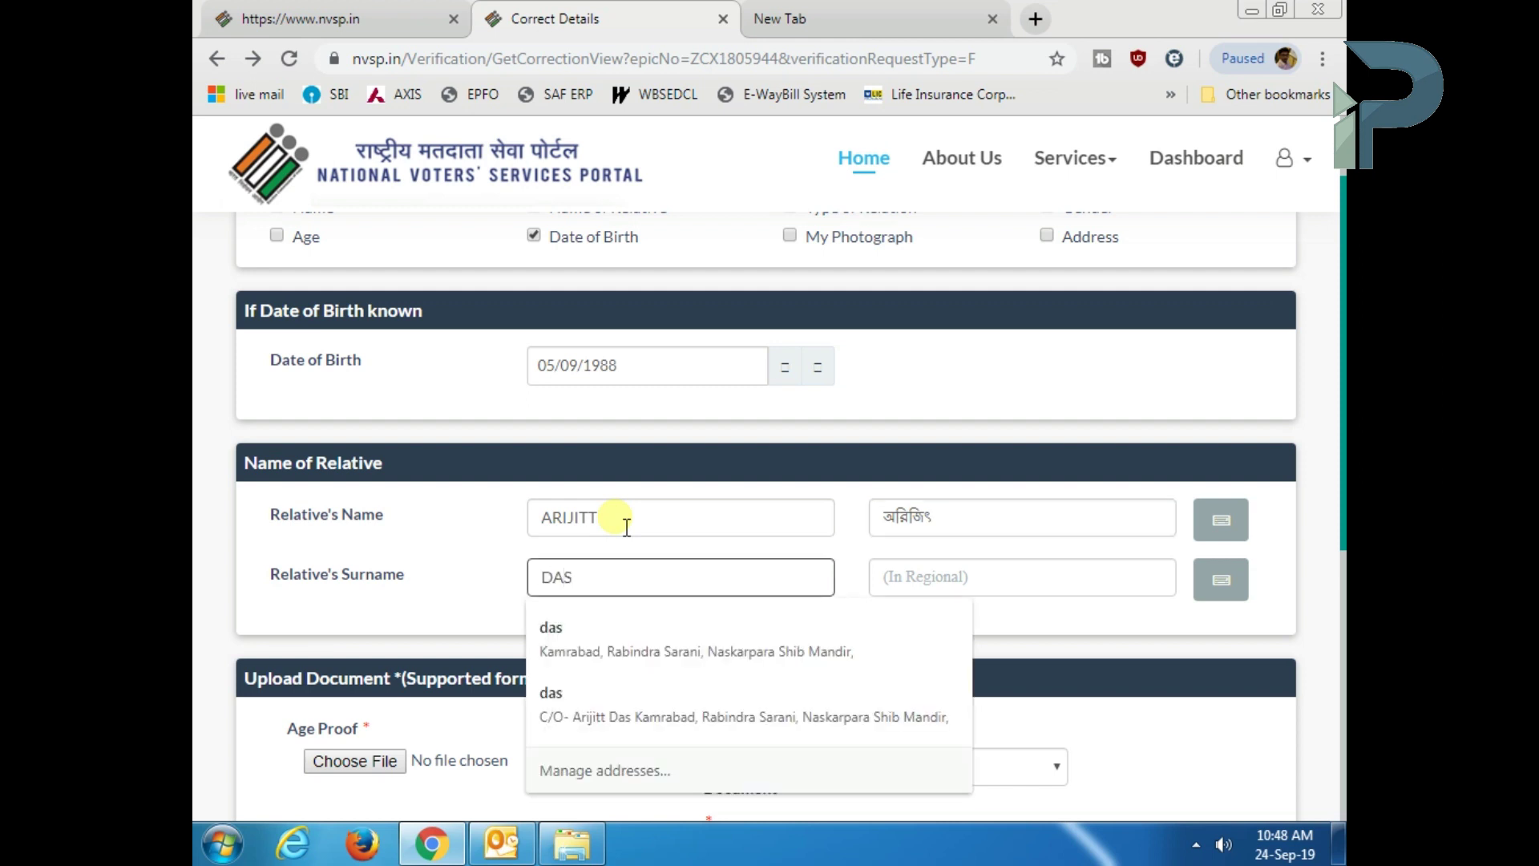
{"action": "key", "text": "Tab"}
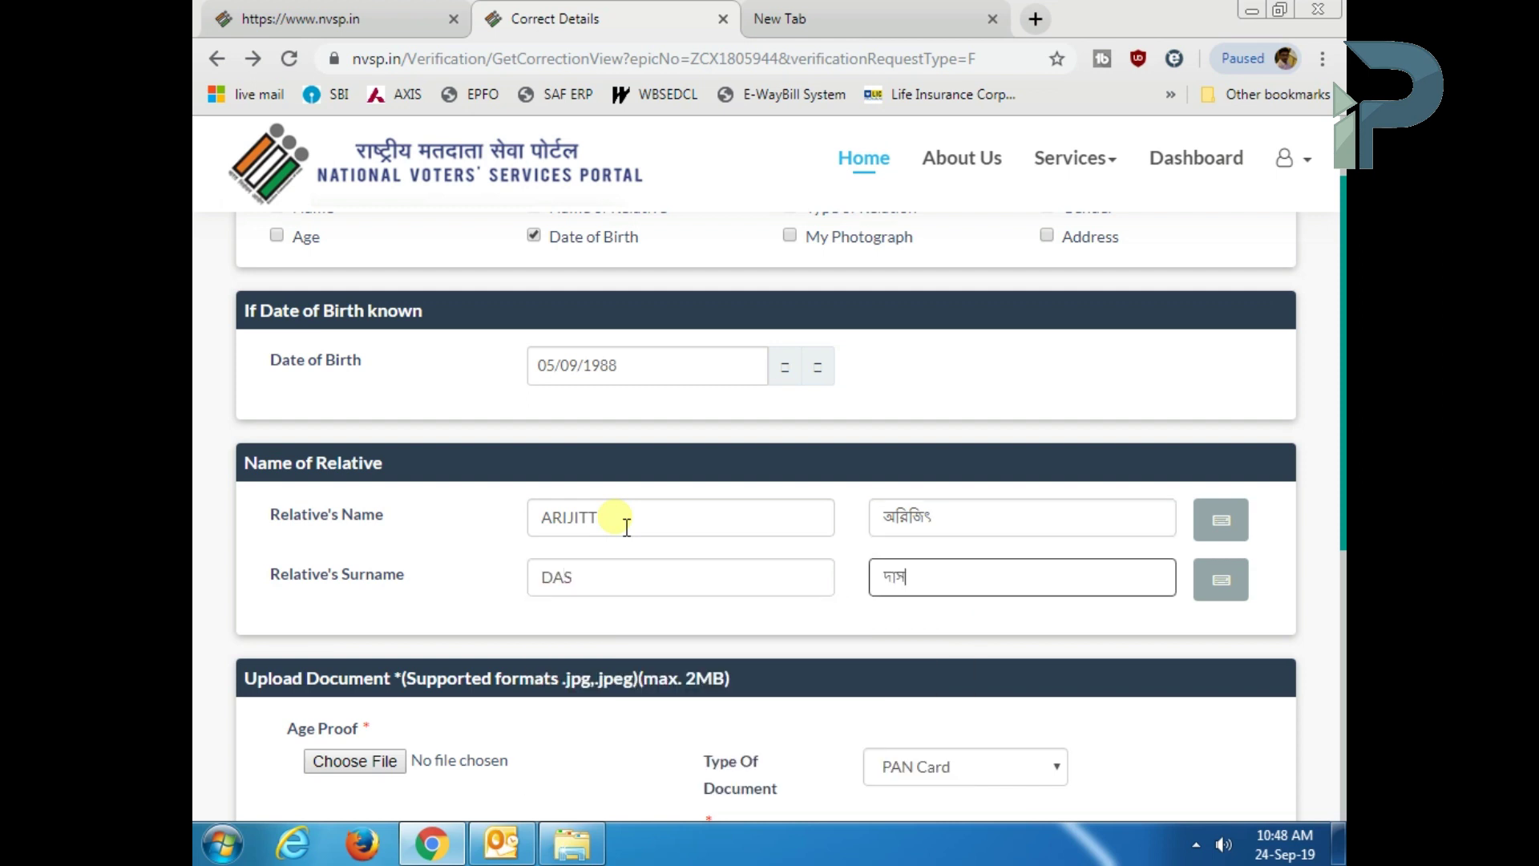
{"action": "left_click", "coordinate": [1215, 713]}
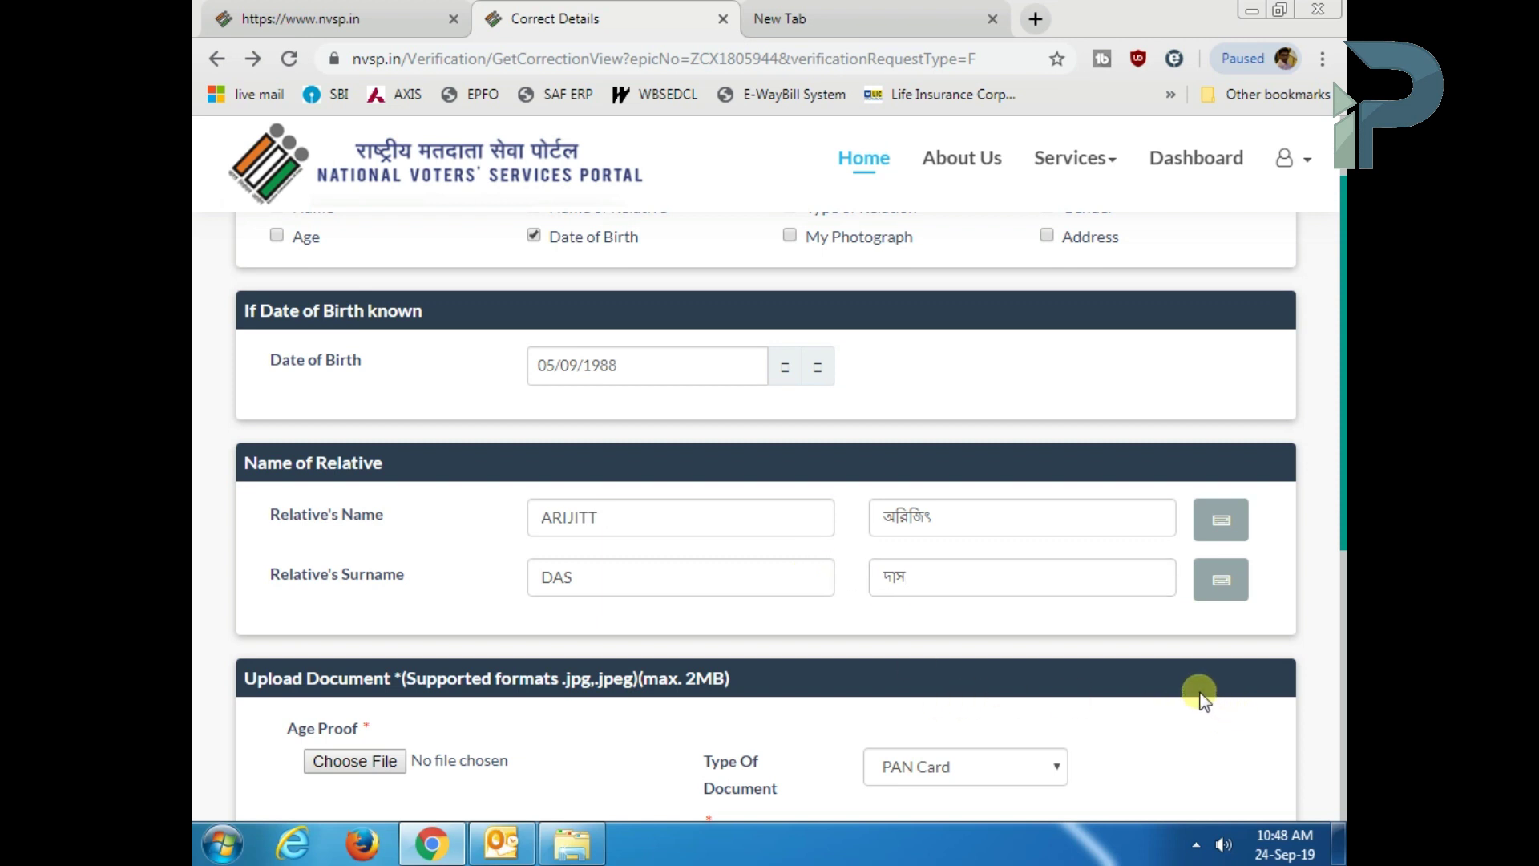
- Attach the PAN card image as age proof and enter SONARPUR as the Place
{"action": "scroll", "coordinate": [1201, 700], "scroll_direction": "down", "scroll_amount": 3}
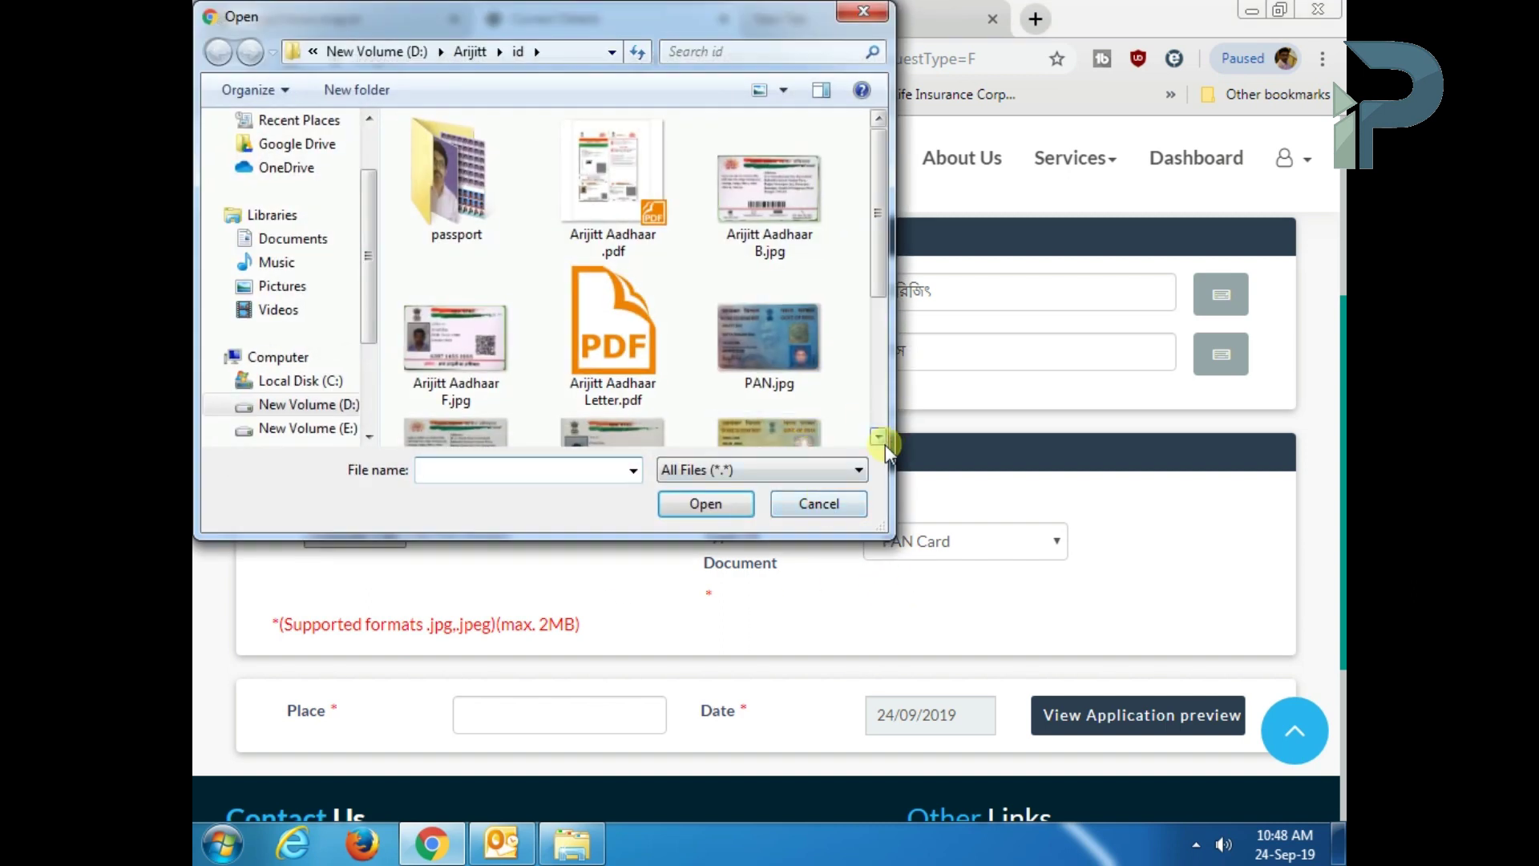
{"action": "scroll", "coordinate": [885, 445], "scroll_direction": "down", "scroll_amount": 3}
{"action": "left_click", "coordinate": [769, 253]}
{"action": "left_click", "coordinate": [706, 504]}
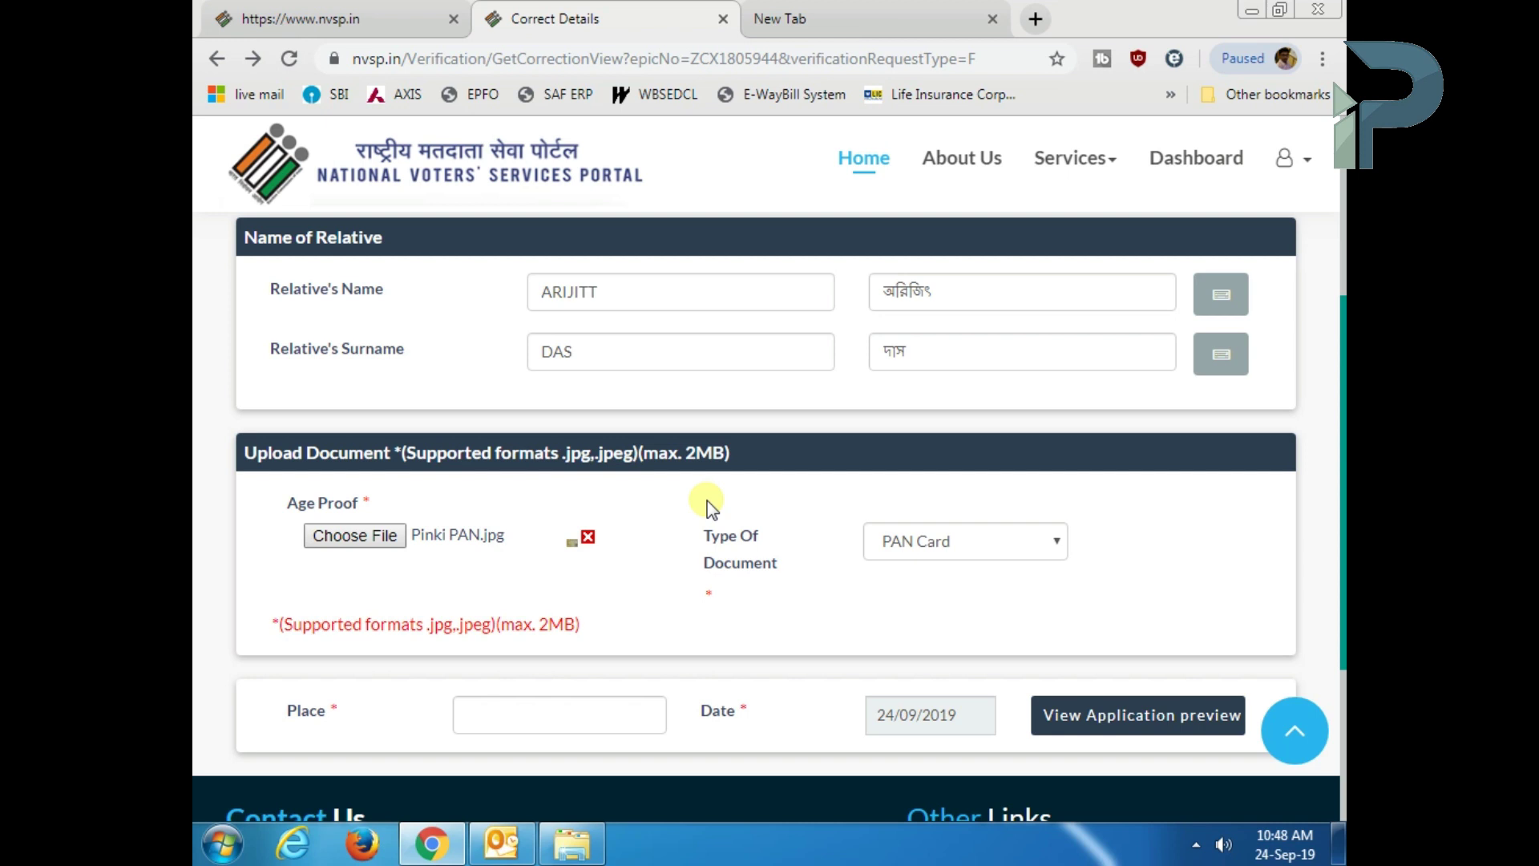
{"action": "left_click", "coordinate": [549, 730]}
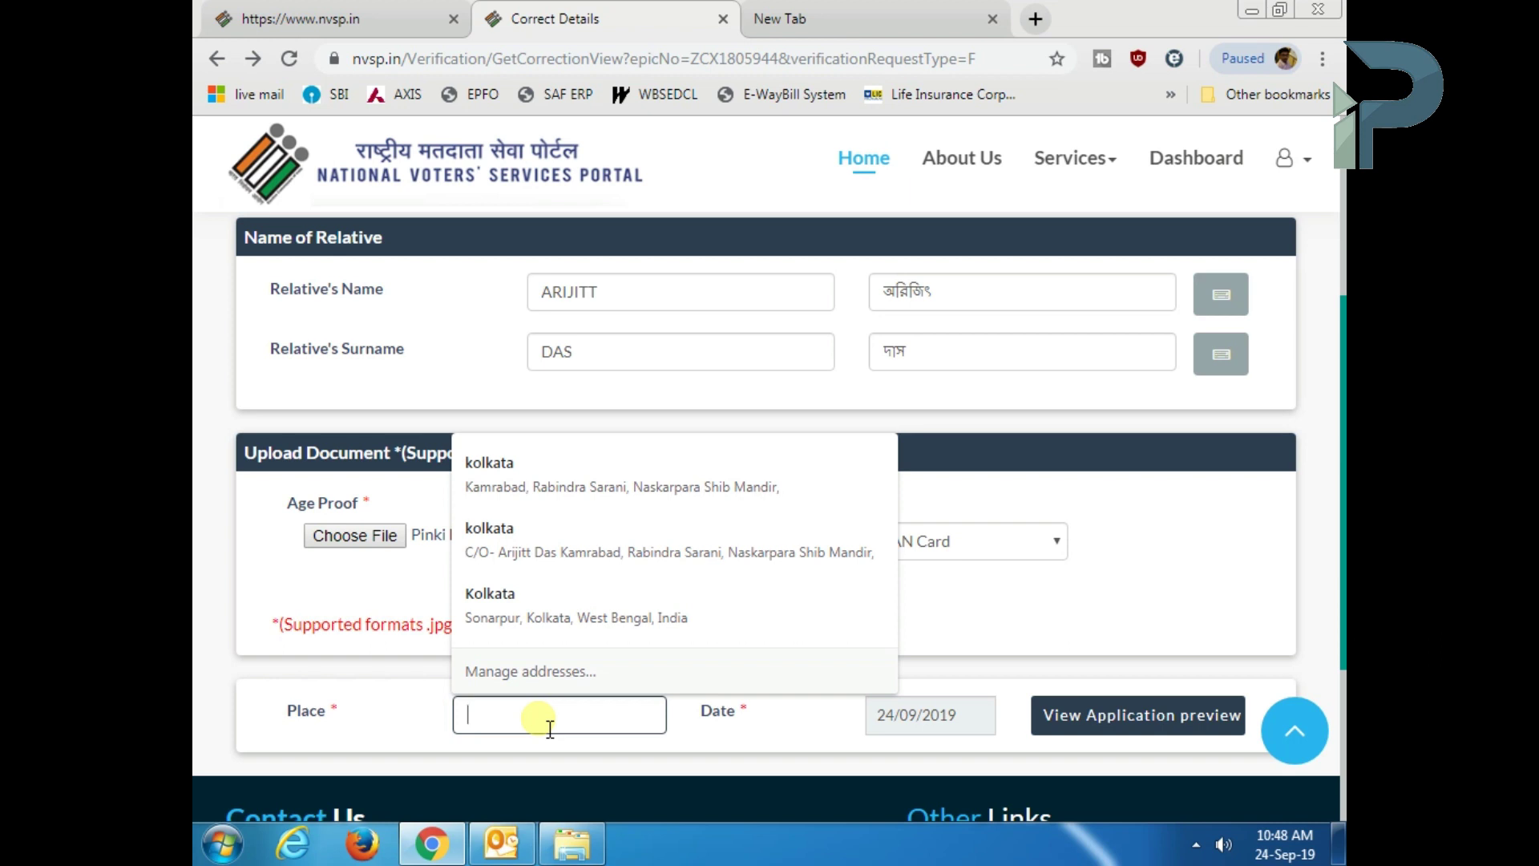
{"action": "type", "text": "SONAR"}
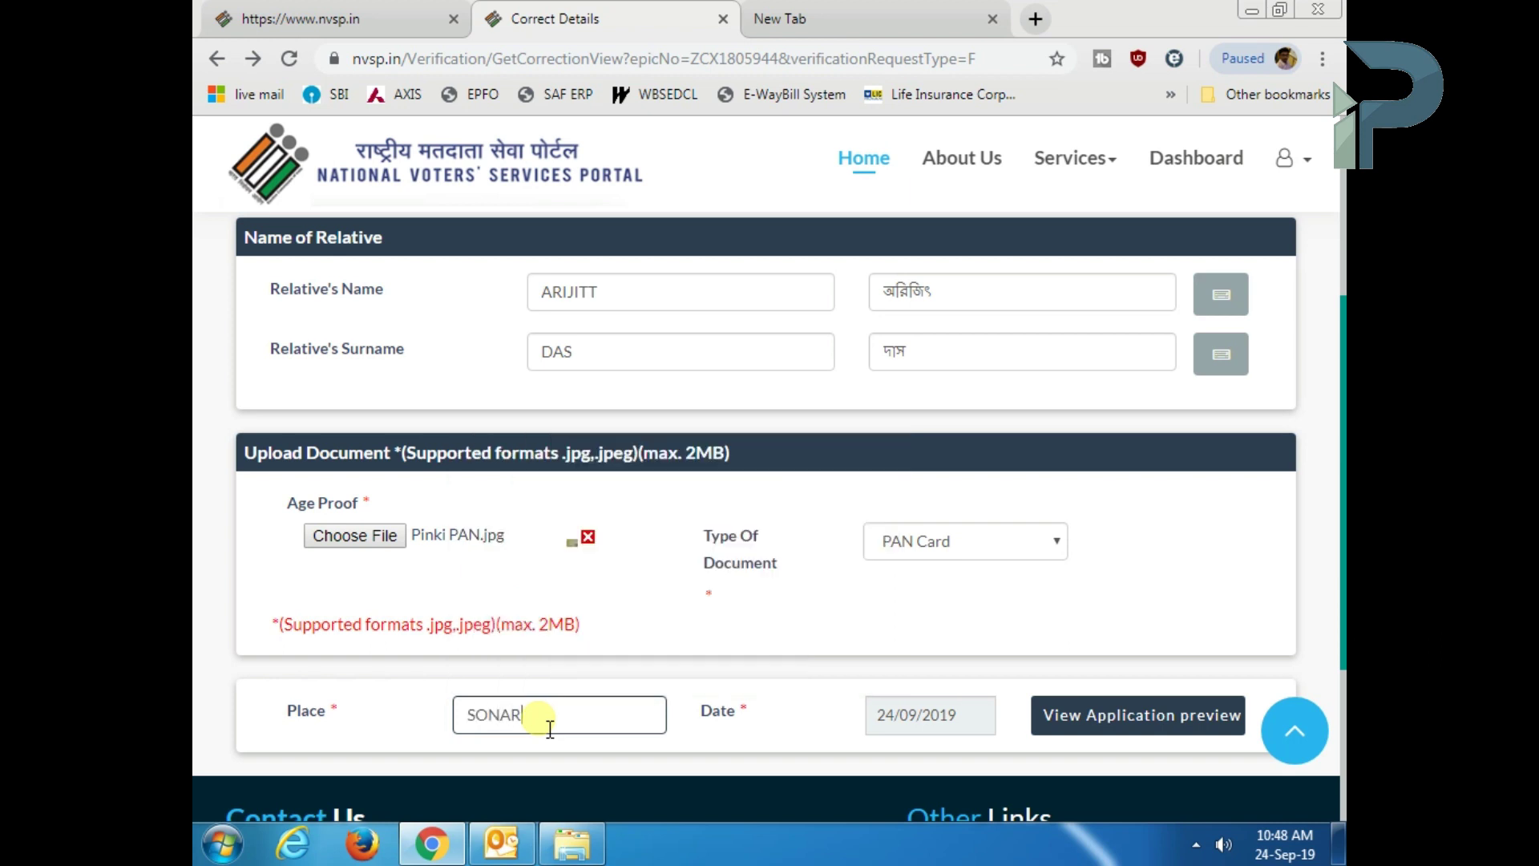
{"action": "type", "text": "PUR"}
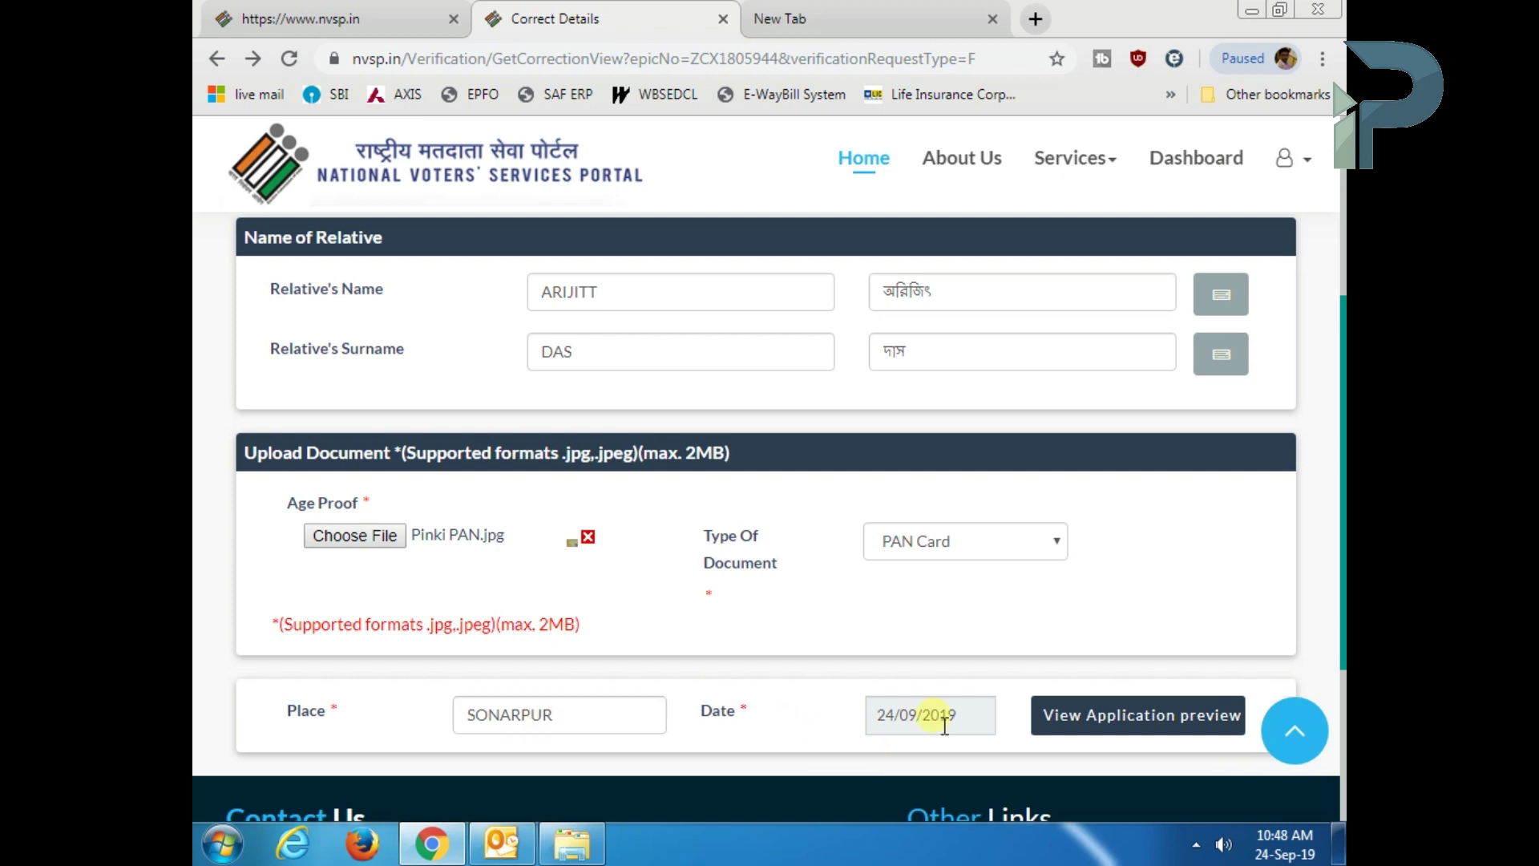
- Open the Form-8 application preview and review the corrected details
{"action": "left_click", "coordinate": [1097, 729]}
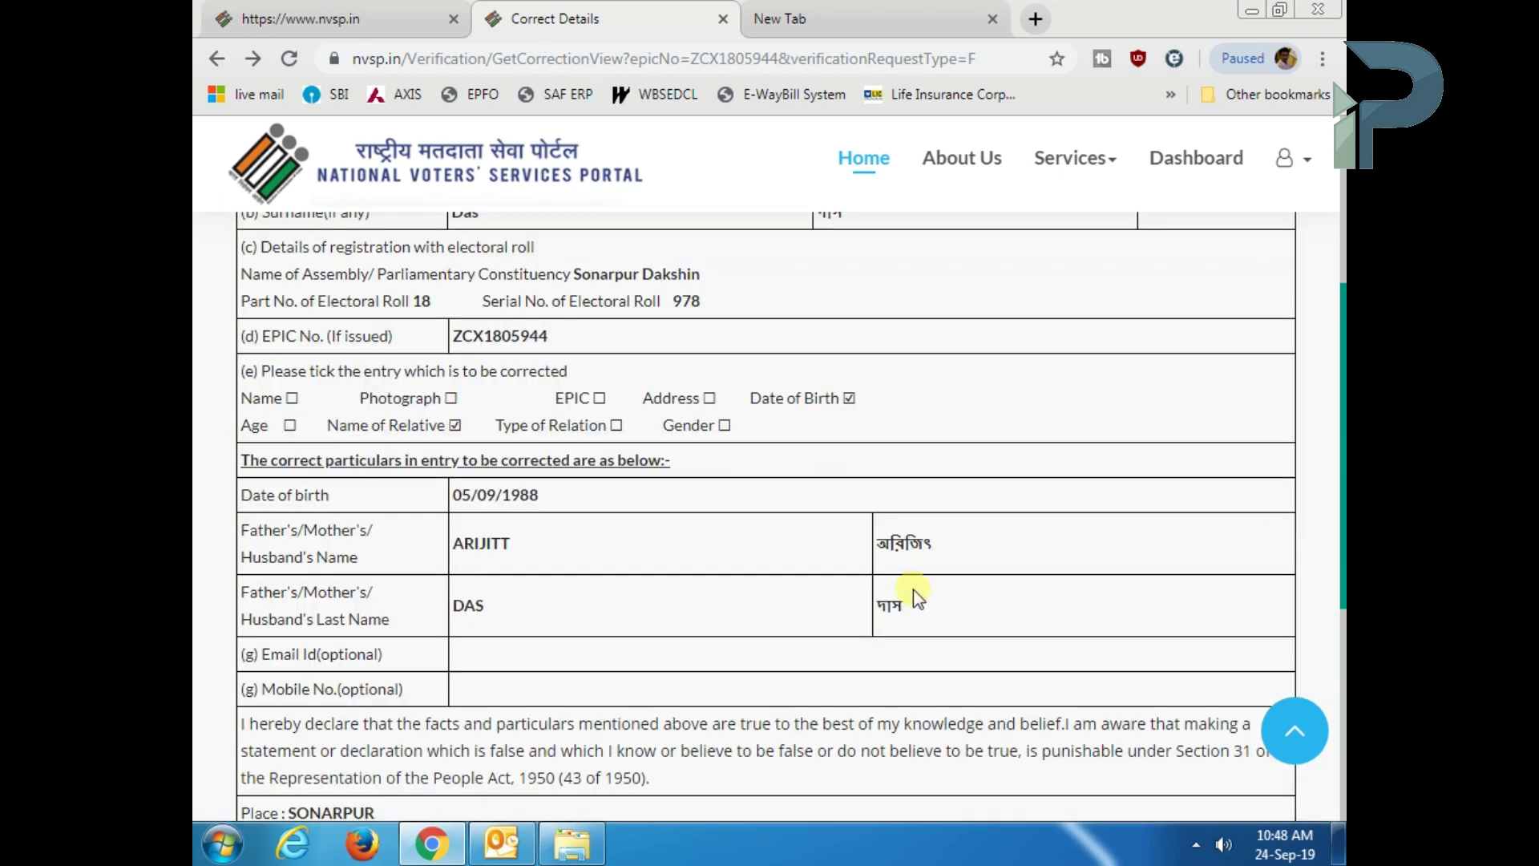
{"action": "scroll", "coordinate": [914, 593], "scroll_direction": "up", "scroll_amount": 4}
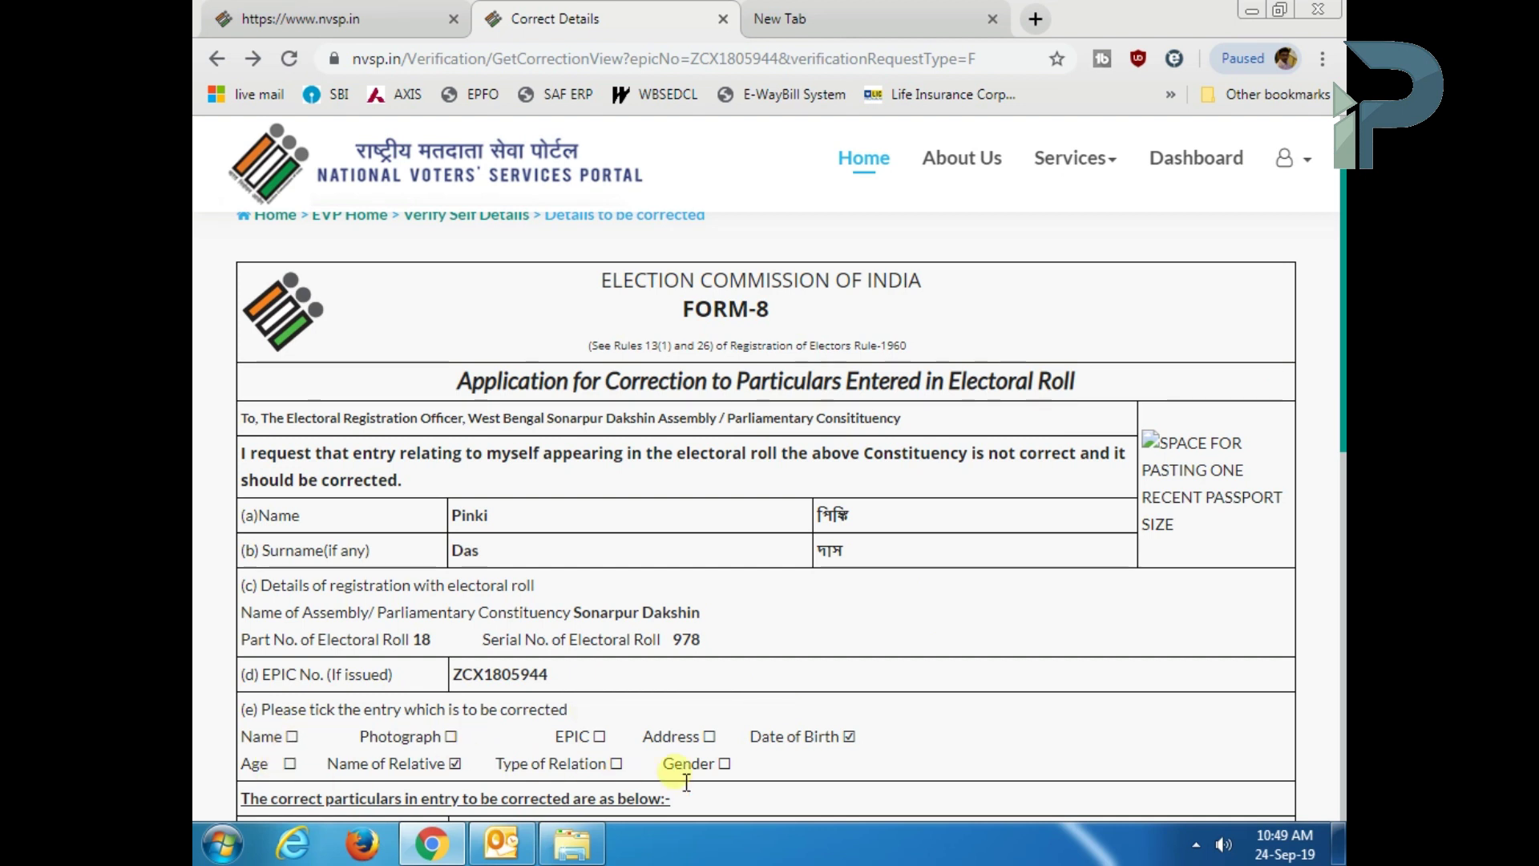
{"action": "scroll", "coordinate": [917, 700], "scroll_direction": "down", "scroll_amount": 3}
{"action": "scroll", "coordinate": [916, 700], "scroll_direction": "down", "scroll_amount": 3}
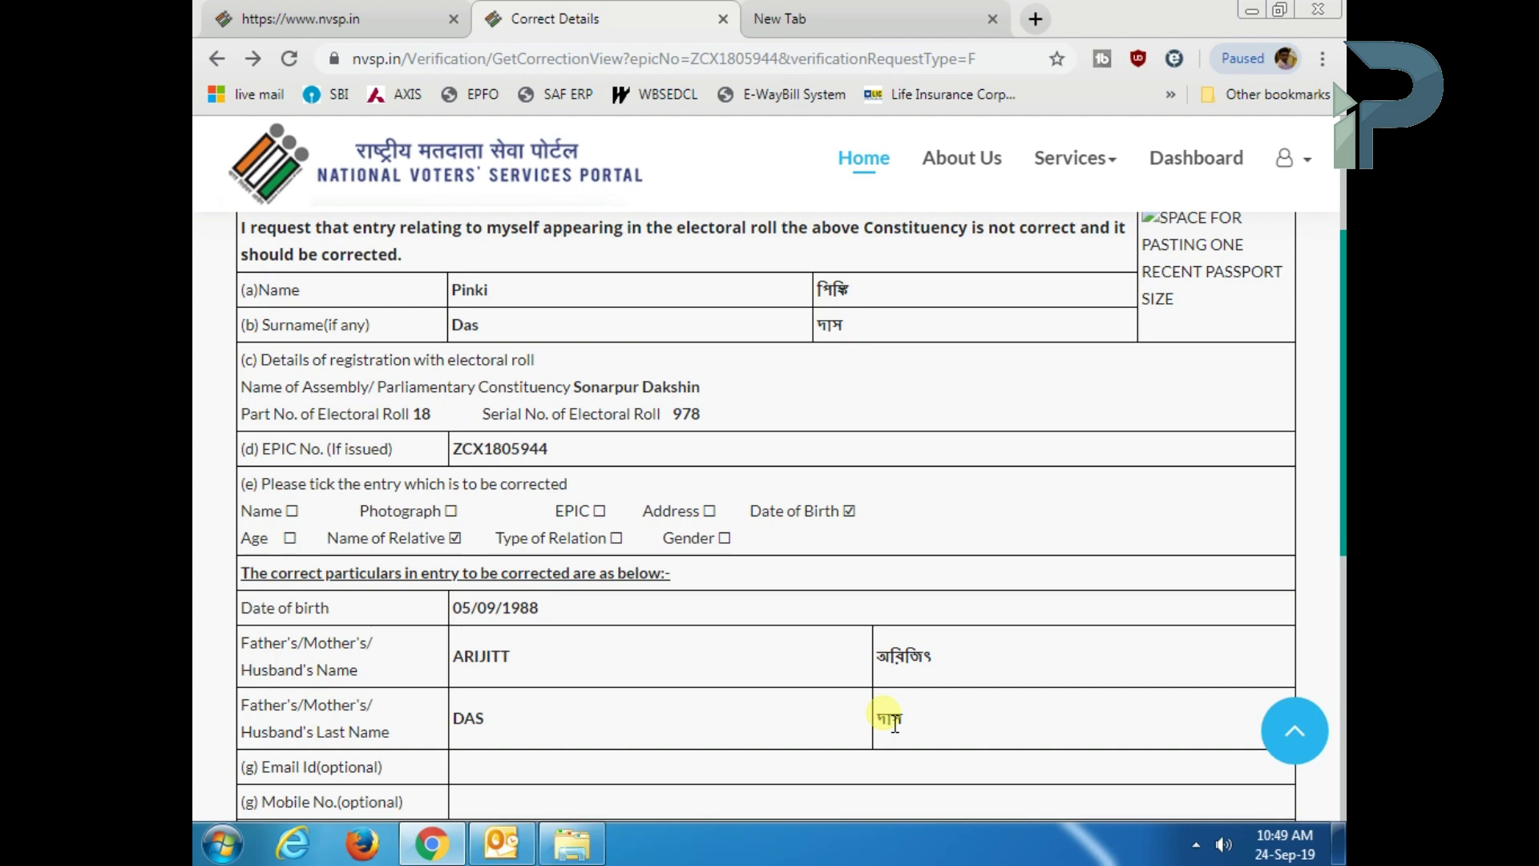
{"action": "scroll", "coordinate": [894, 724], "scroll_direction": "down", "scroll_amount": 4}
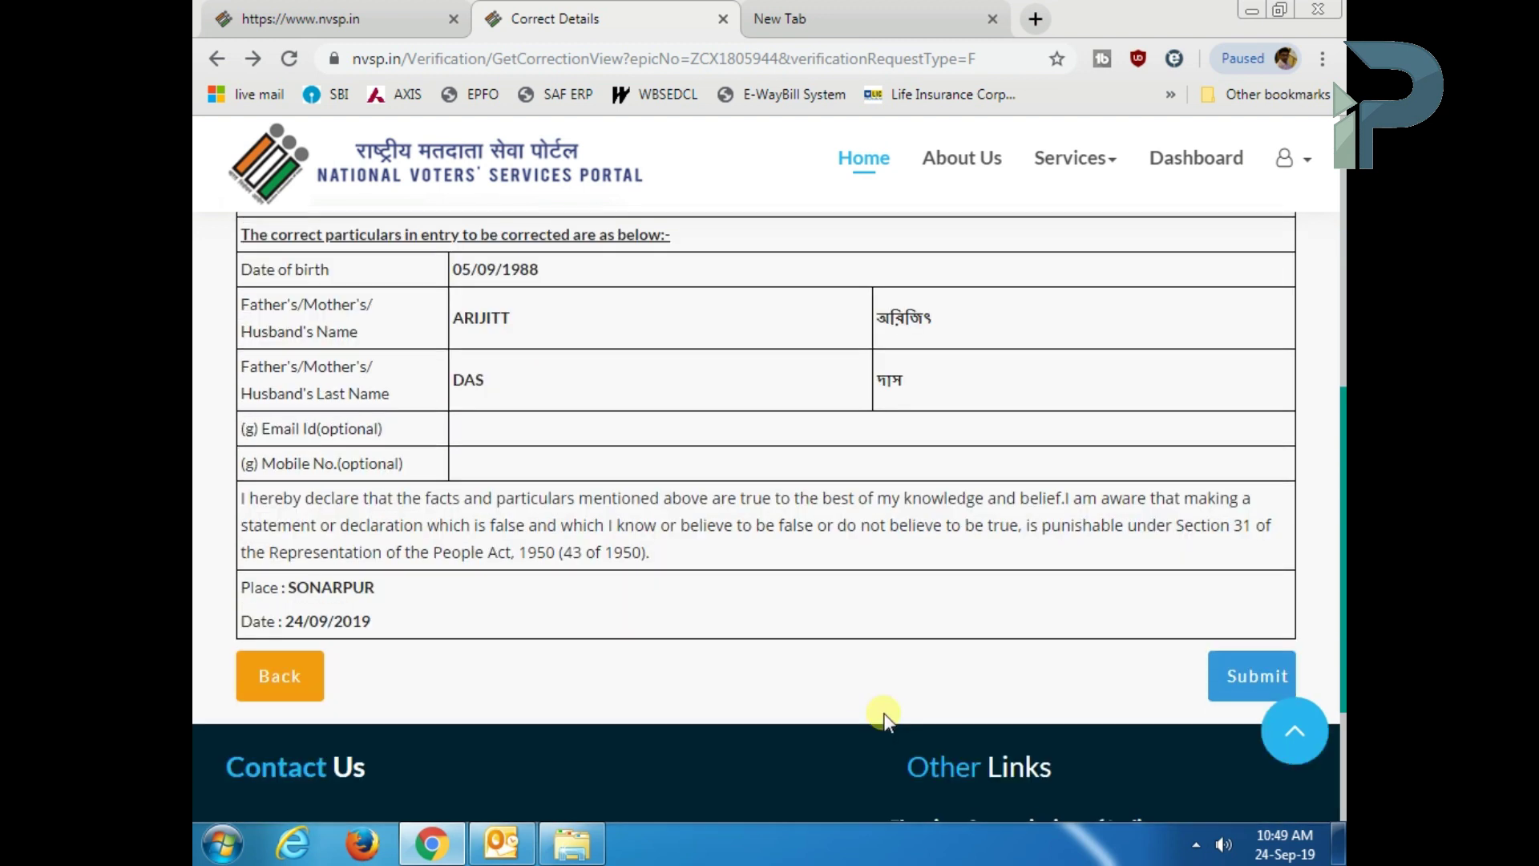
{"action": "scroll", "coordinate": [516, 675], "scroll_direction": "up", "scroll_amount": 2}
{"action": "scroll", "coordinate": [1041, 754], "scroll_direction": "down", "scroll_amount": 4}
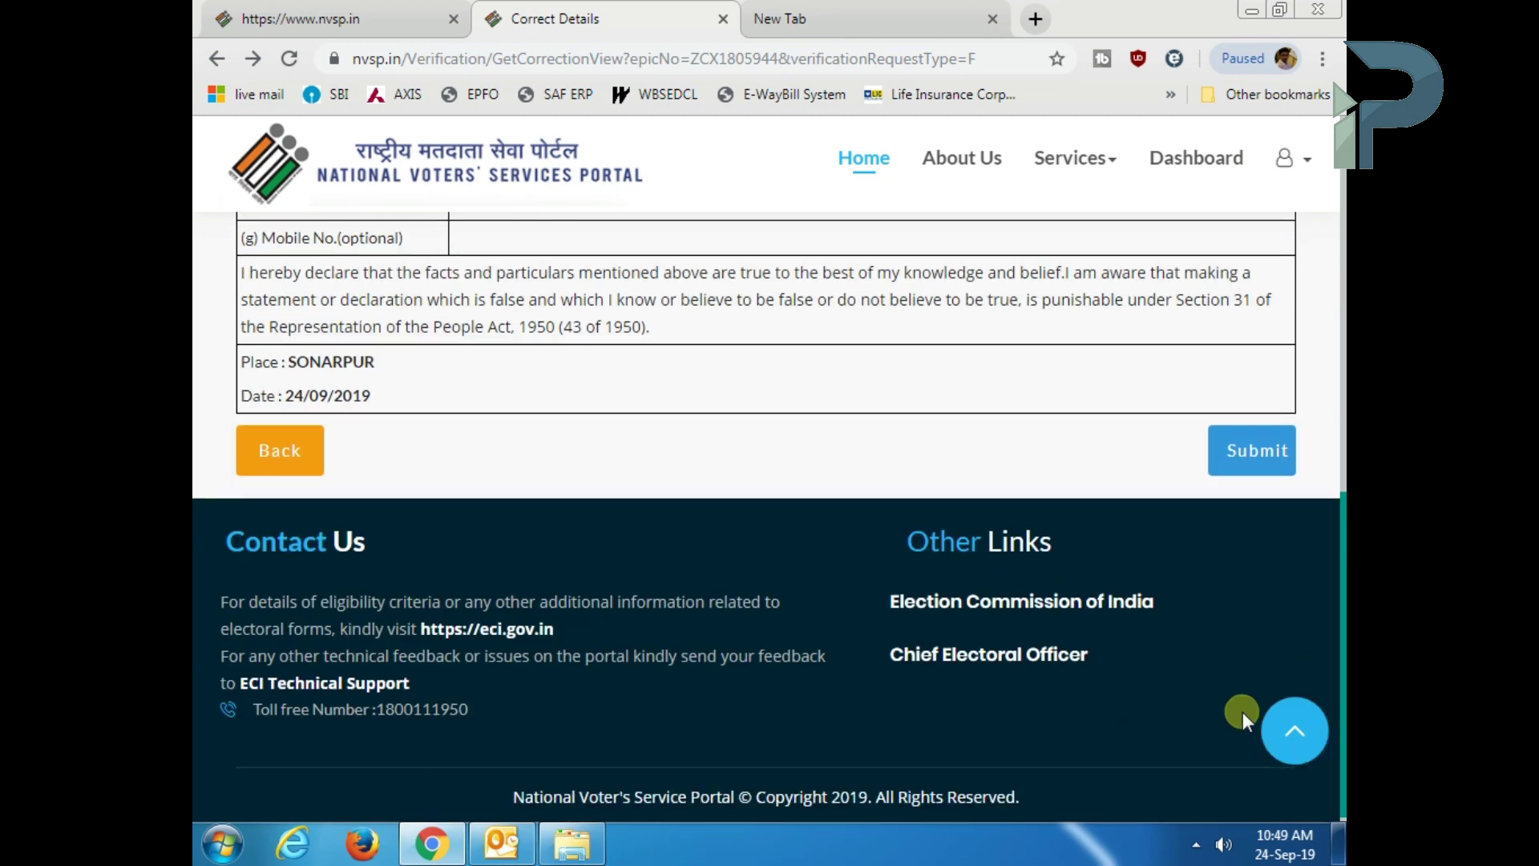
- Submit the Form-8 correction application
{"action": "left_click", "coordinate": [1197, 844]}
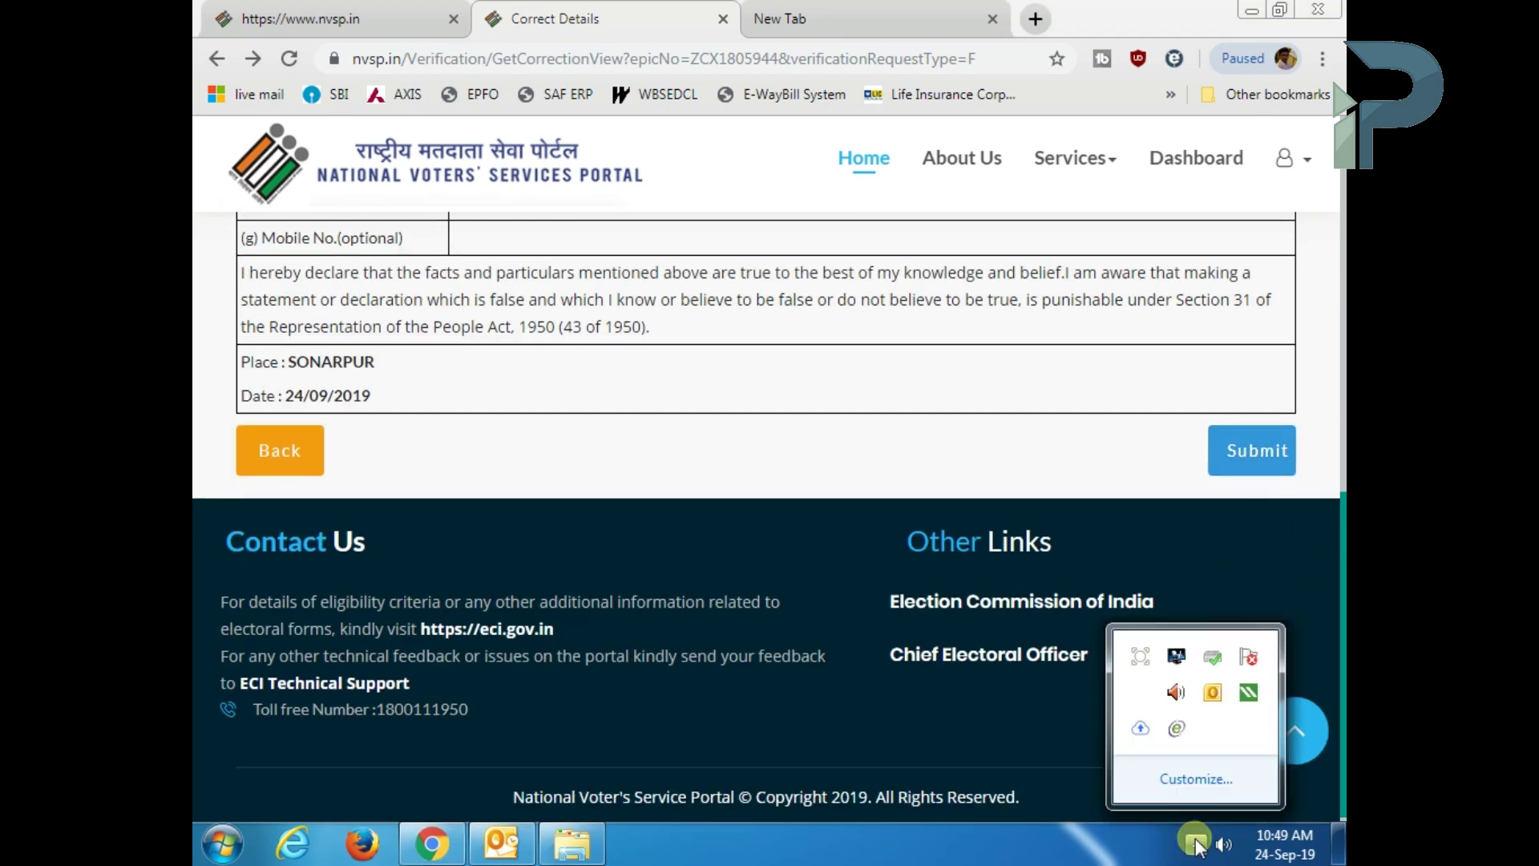
{"action": "left_click", "coordinate": [1196, 844]}
{"action": "scroll", "coordinate": [721, 585], "scroll_direction": "up", "scroll_amount": 1}
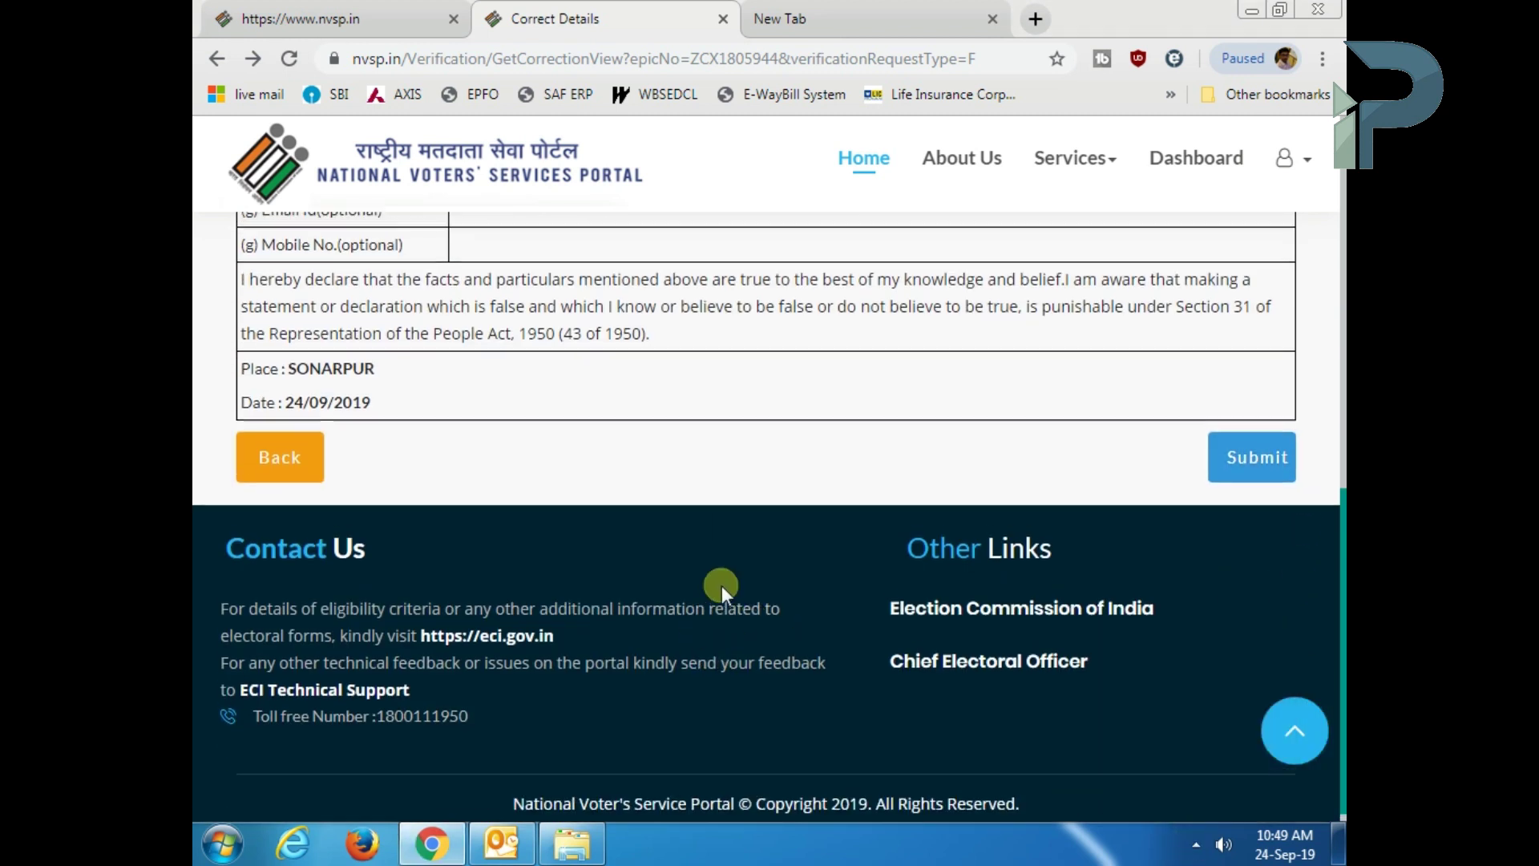
{"action": "scroll", "coordinate": [722, 586], "scroll_direction": "up", "scroll_amount": 10}
{"action": "scroll", "coordinate": [722, 587], "scroll_direction": "down", "scroll_amount": 10}
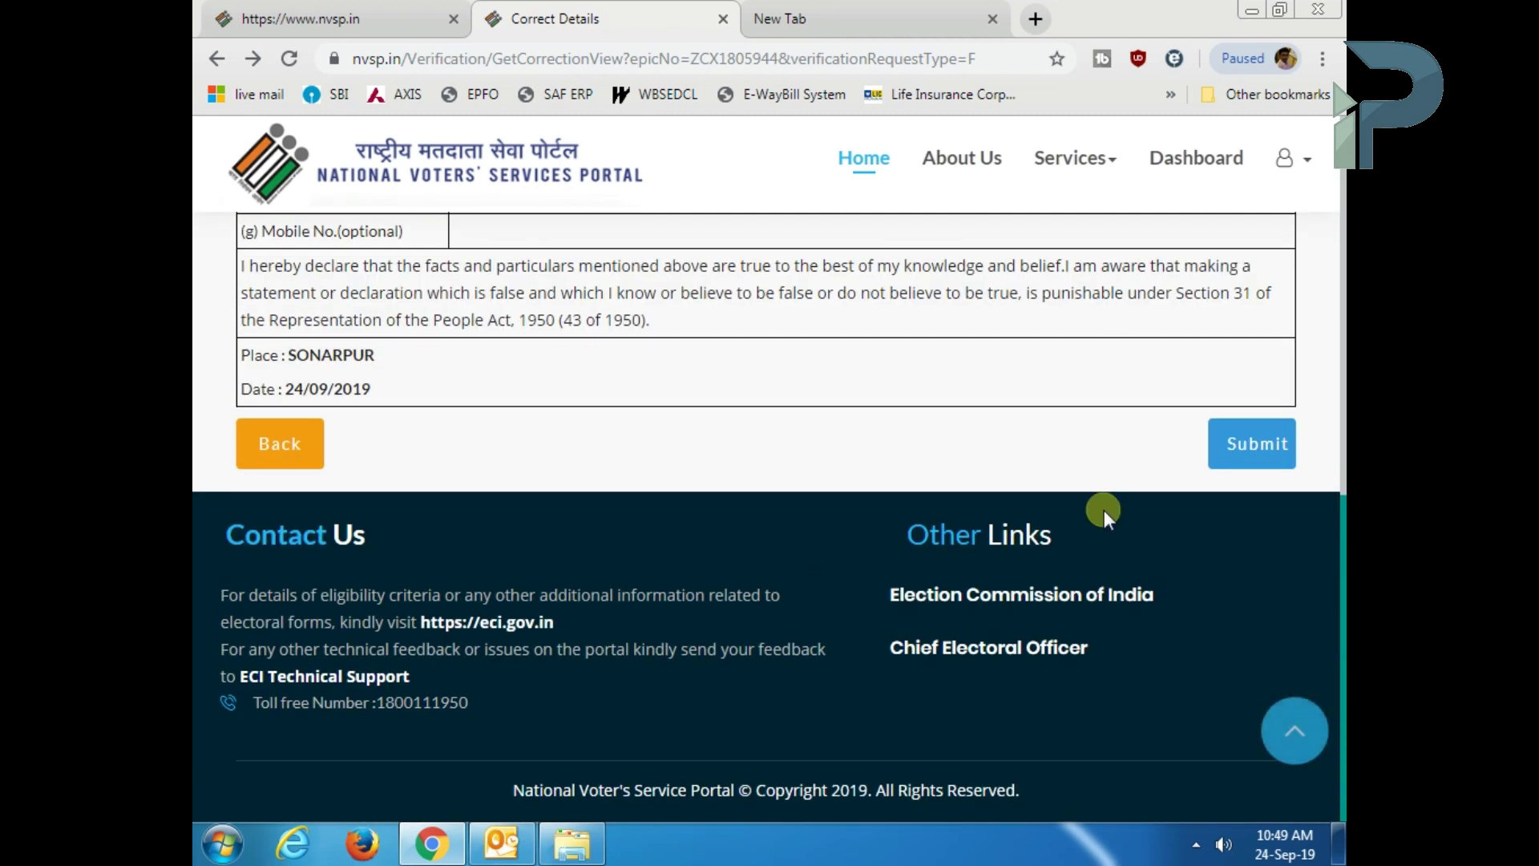
{"action": "left_click", "coordinate": [1255, 443]}
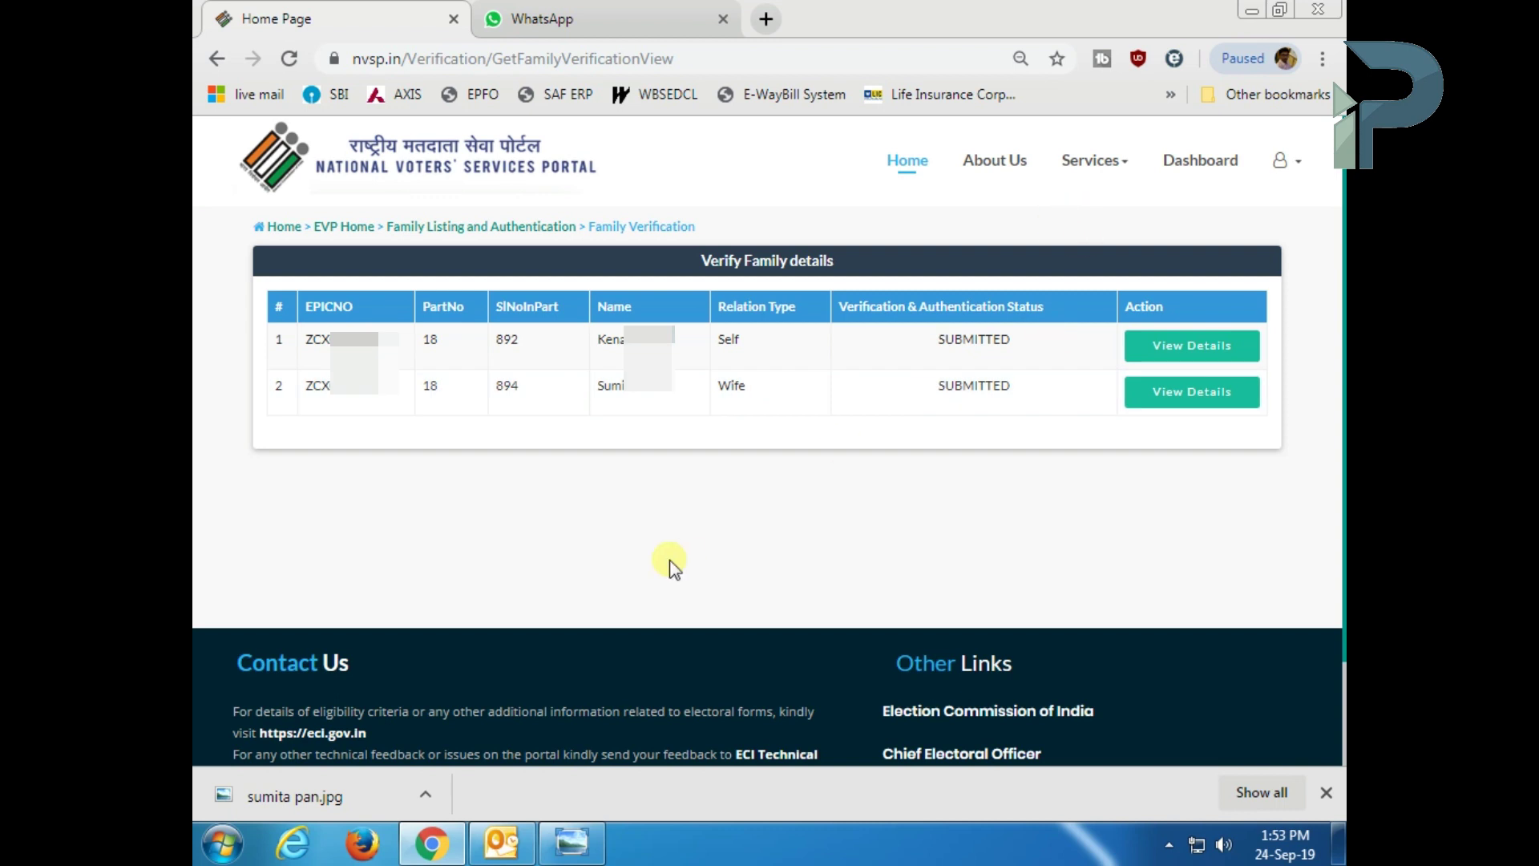
- Go to the Dashboard showing My Activities and both family members as SUBMITTED
{"action": "left_click", "coordinate": [1212, 165]}
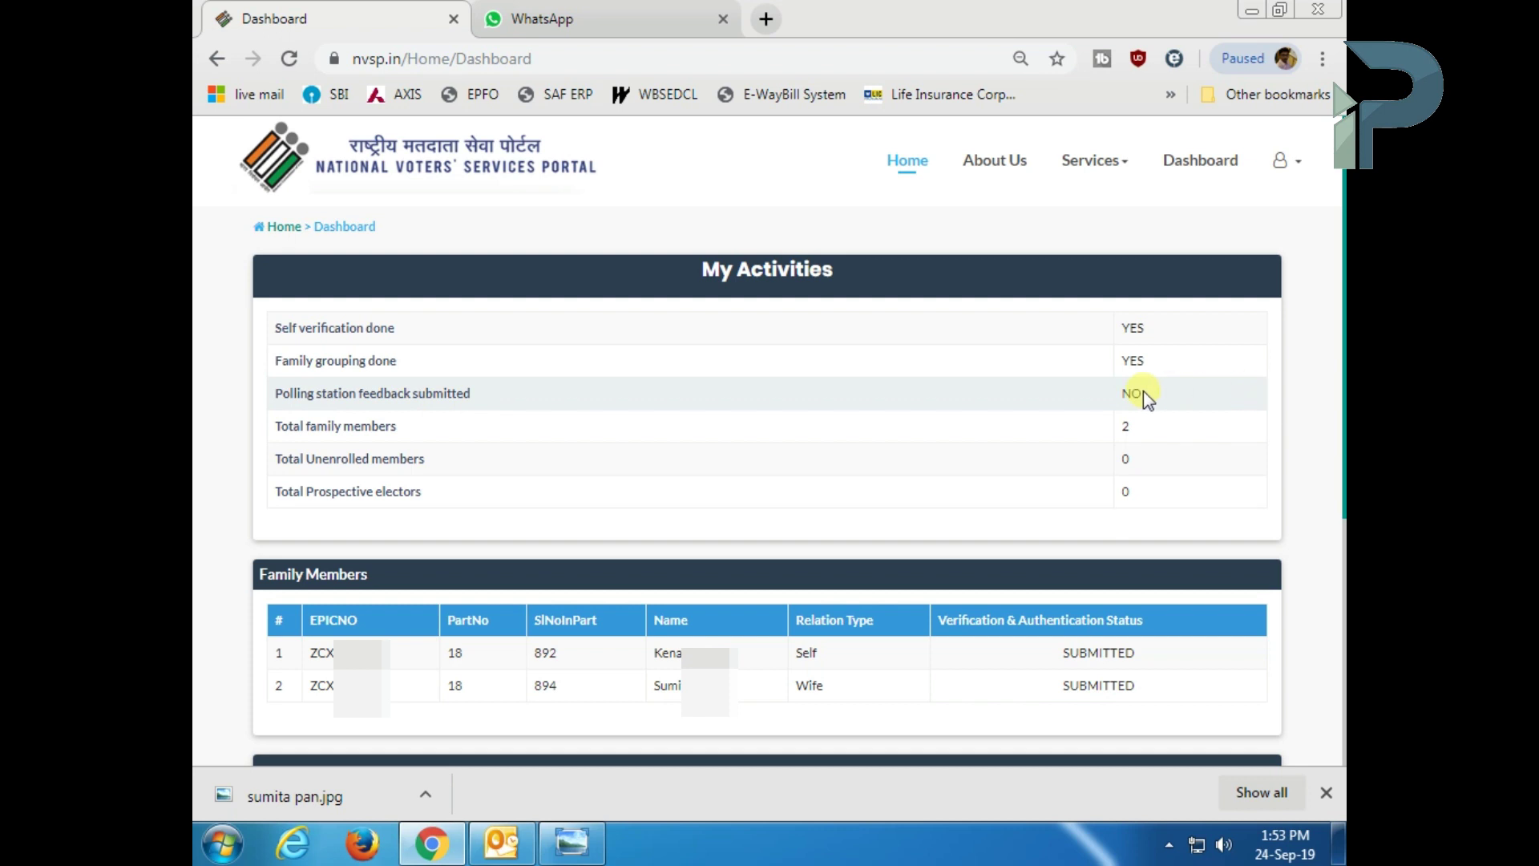
- Review the Dashboard's family member count, Family Members list and My Forms section
{"action": "double_click", "coordinate": [1127, 428]}
{"action": "left_click", "coordinate": [1218, 440]}
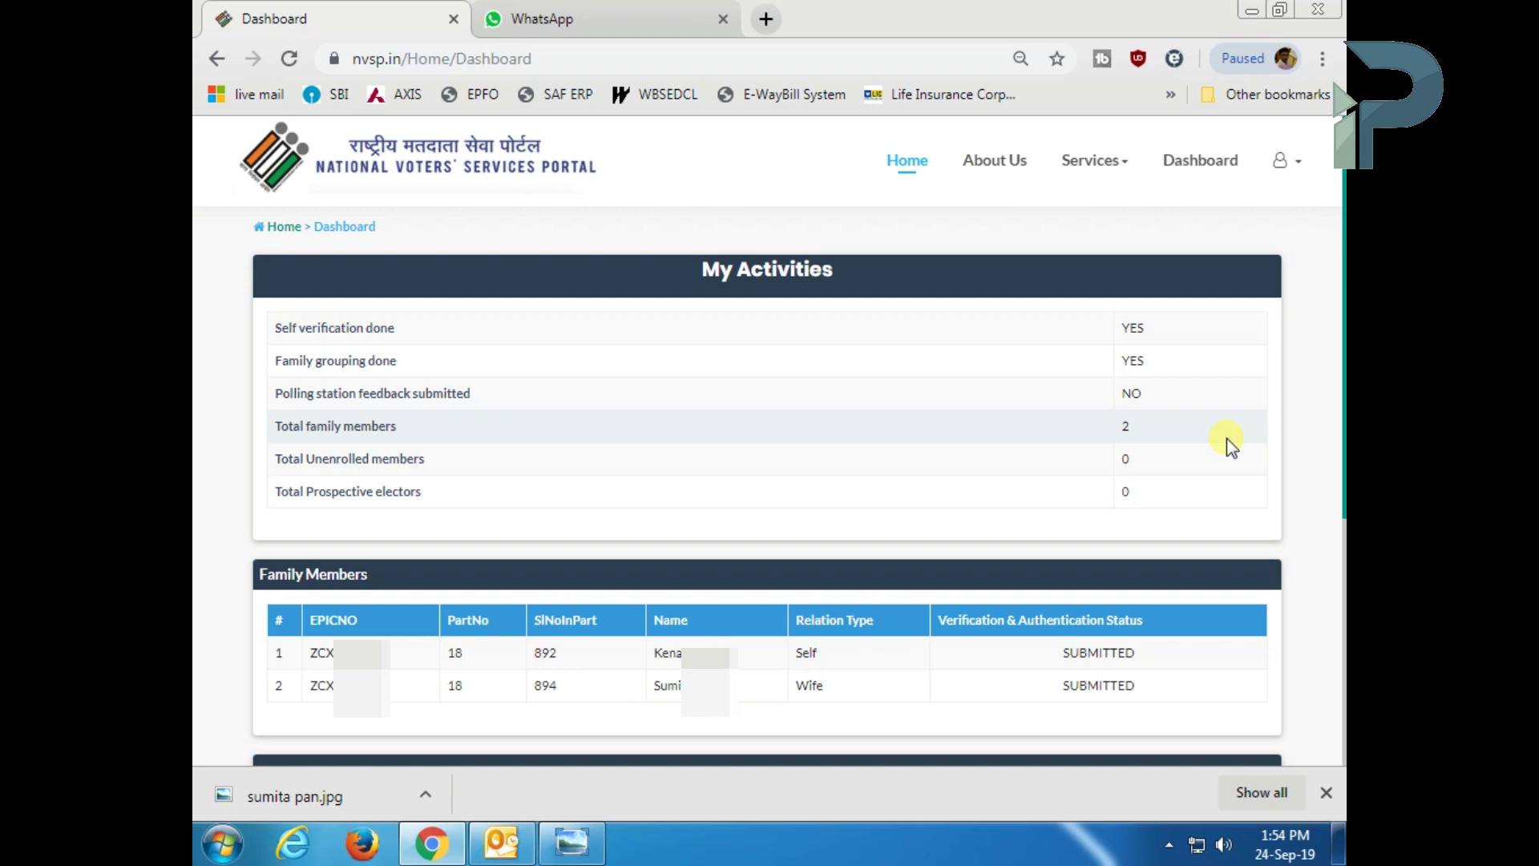
{"action": "scroll", "coordinate": [1127, 454], "scroll_direction": "down", "scroll_amount": 1}
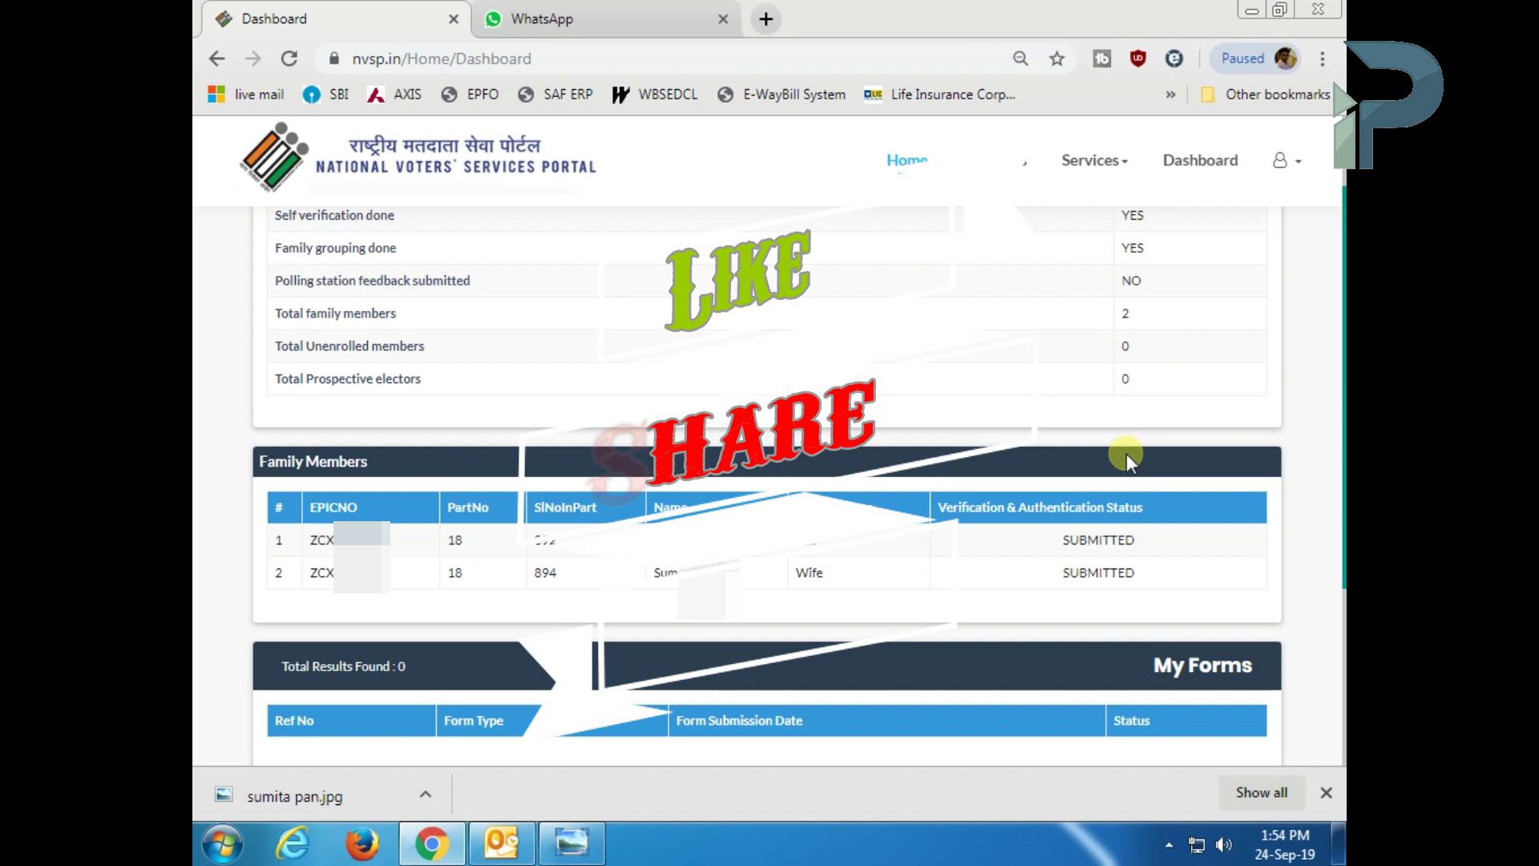
{"action": "scroll", "coordinate": [1122, 505], "scroll_direction": "down", "scroll_amount": 1}
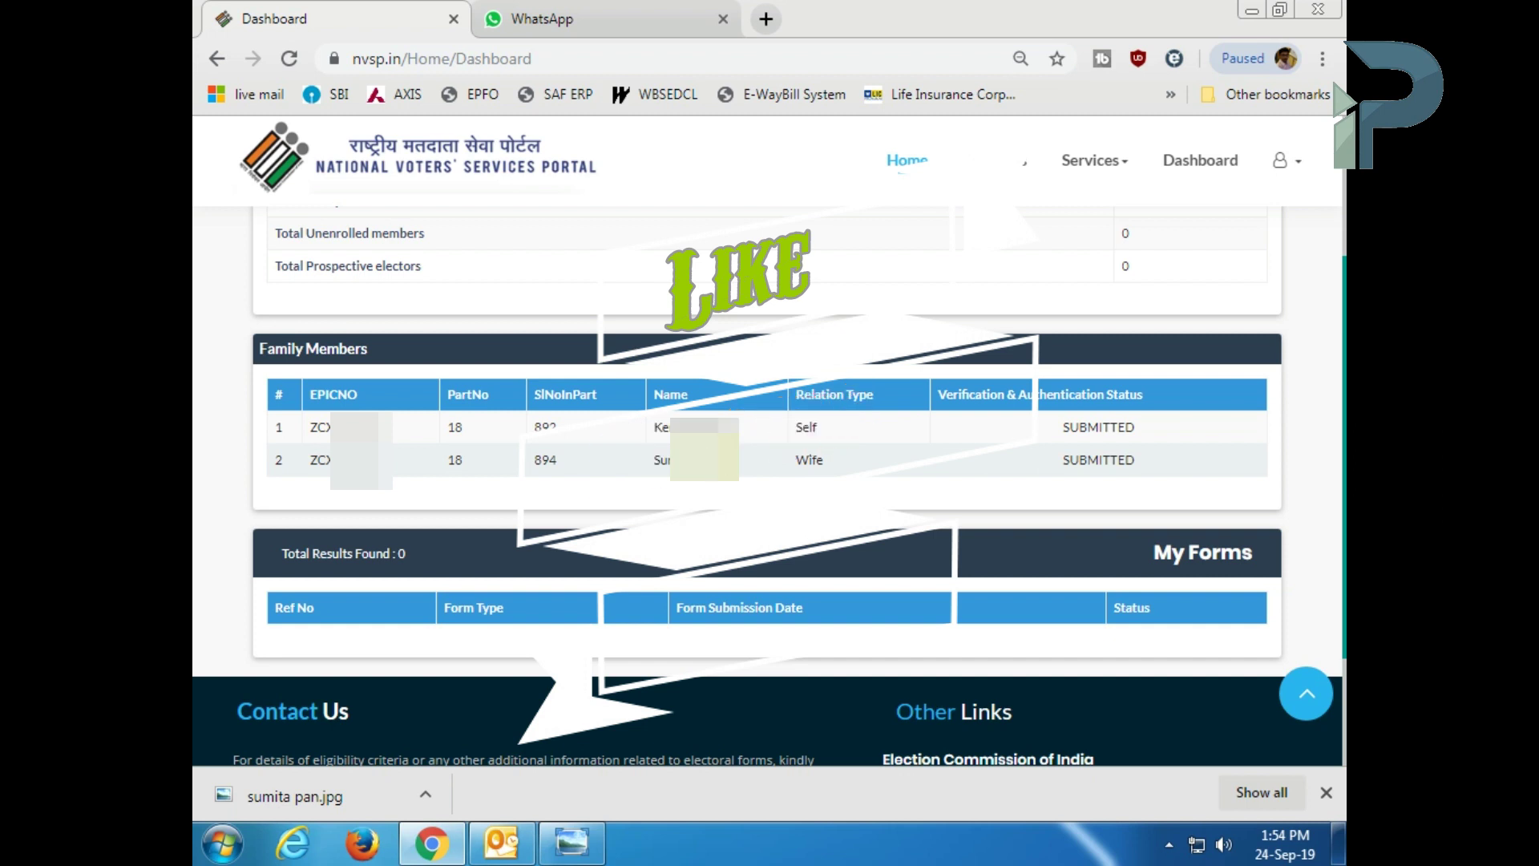
- Log out of the NVSP account from the profile menu
{"action": "left_click", "coordinate": [898, 504]}
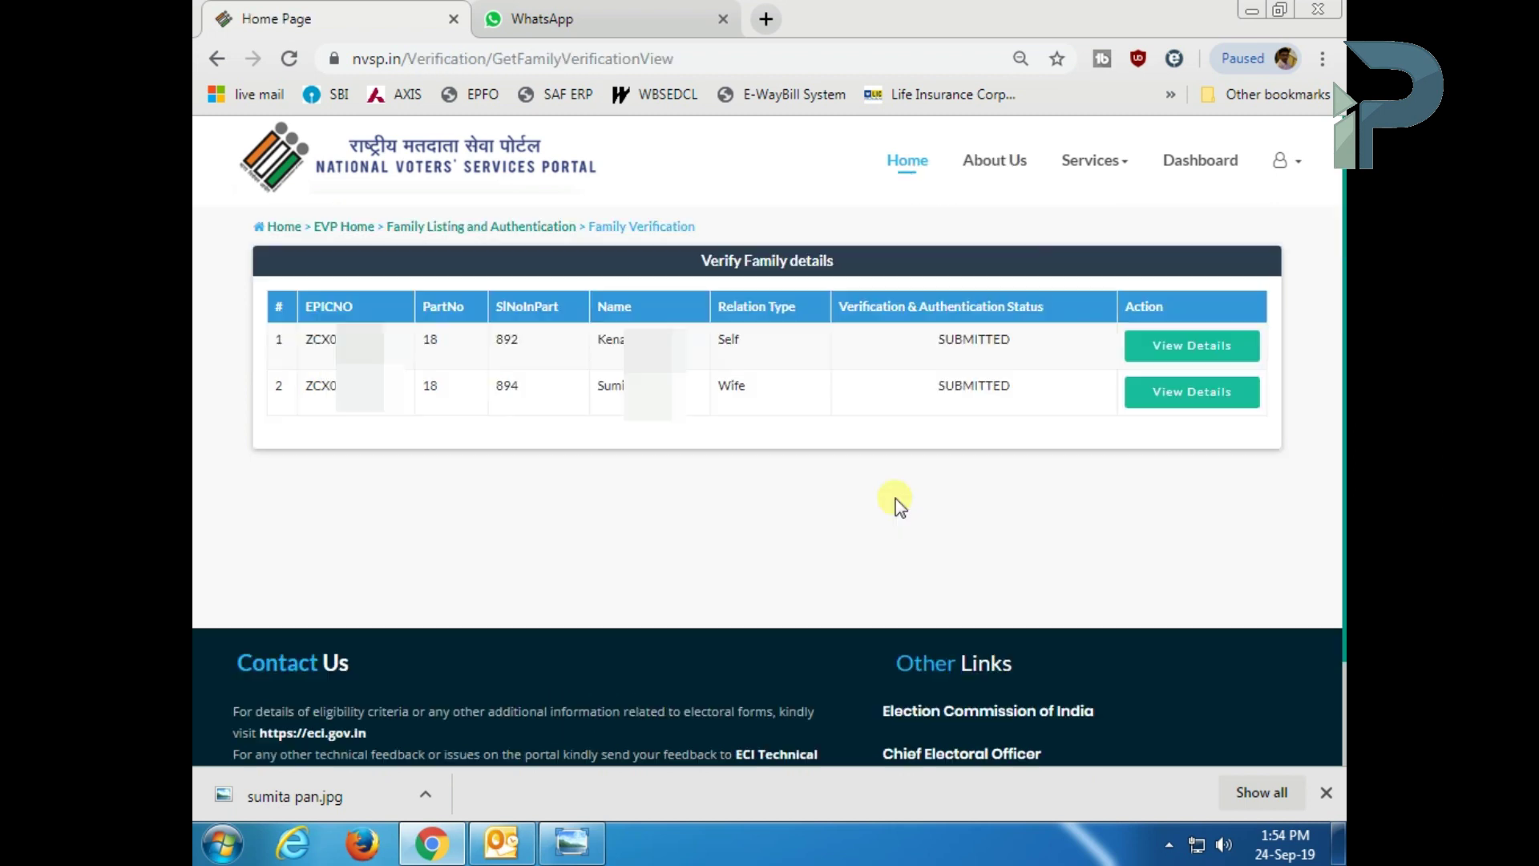
{"action": "left_click", "coordinate": [1281, 160]}
{"action": "left_click", "coordinate": [1212, 269]}
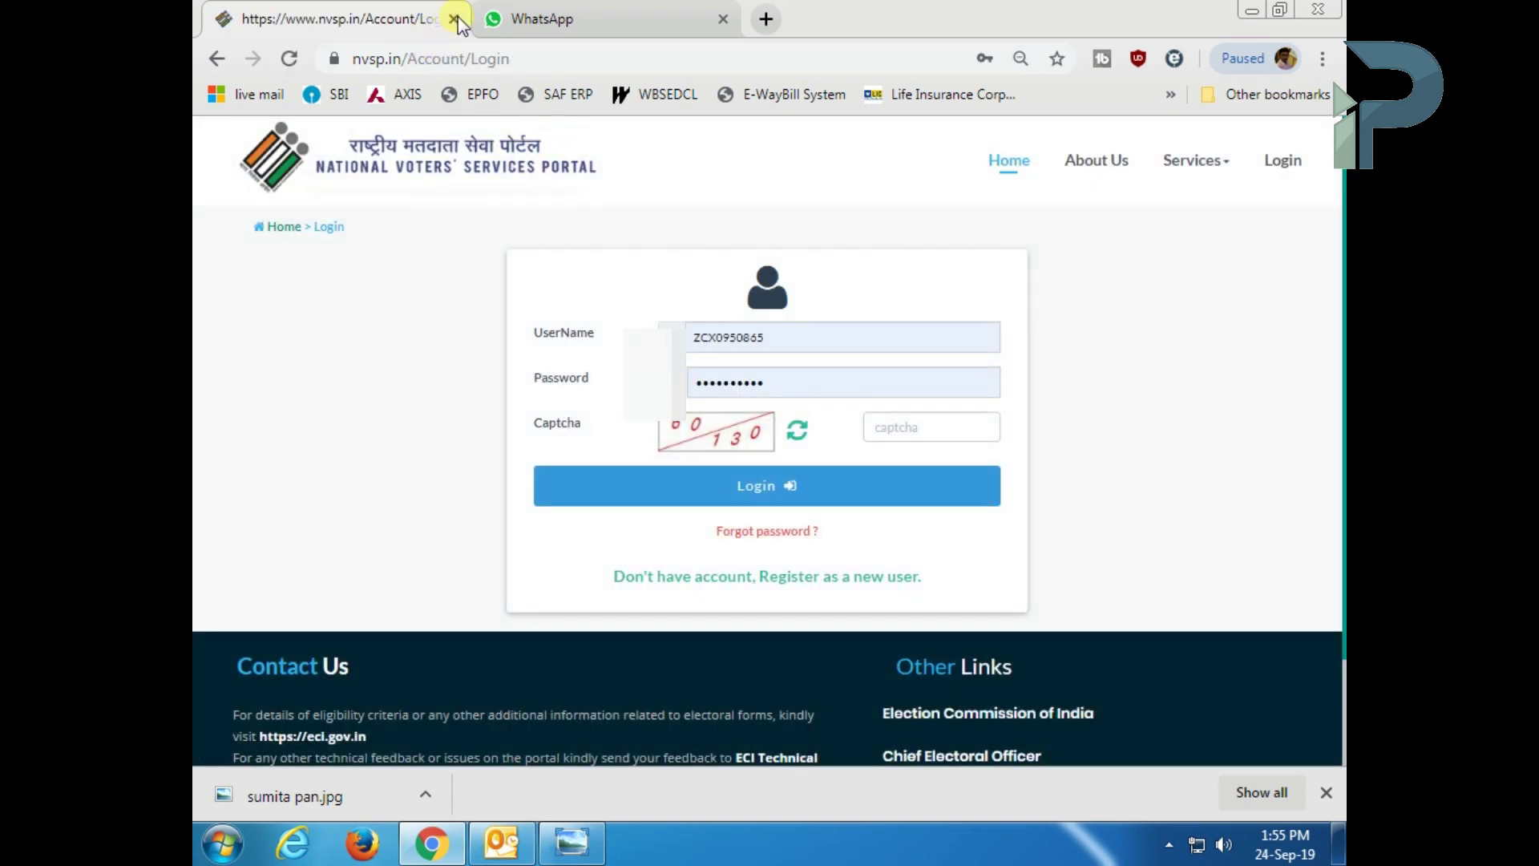
- Stop the screen recording
{"action": "left_click", "coordinate": [1169, 845]}
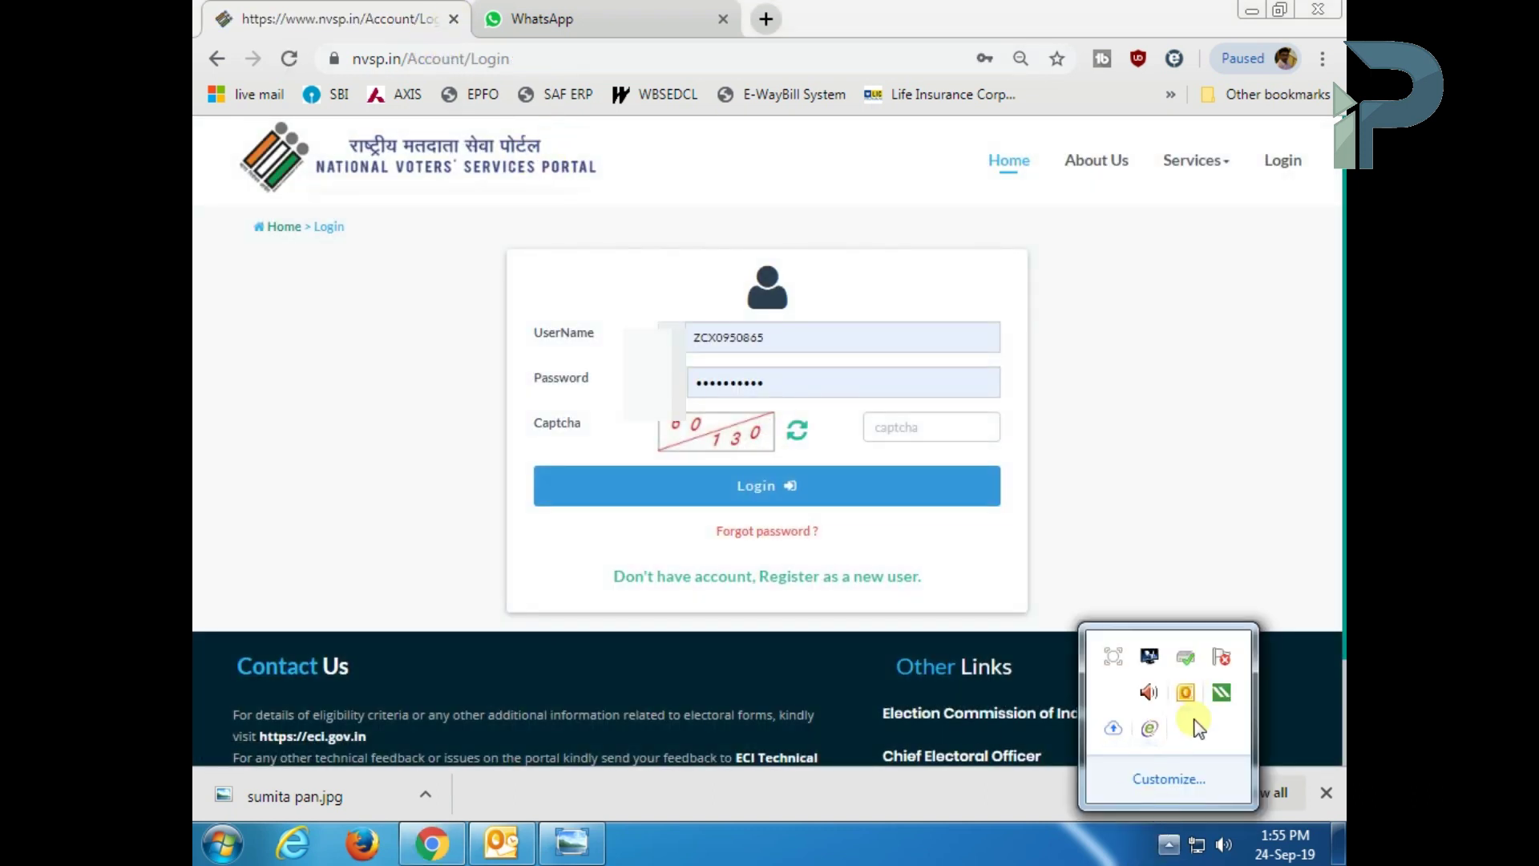
{"action": "left_click", "coordinate": [1113, 656]}
{"action": "left_click", "coordinate": [1042, 735]}
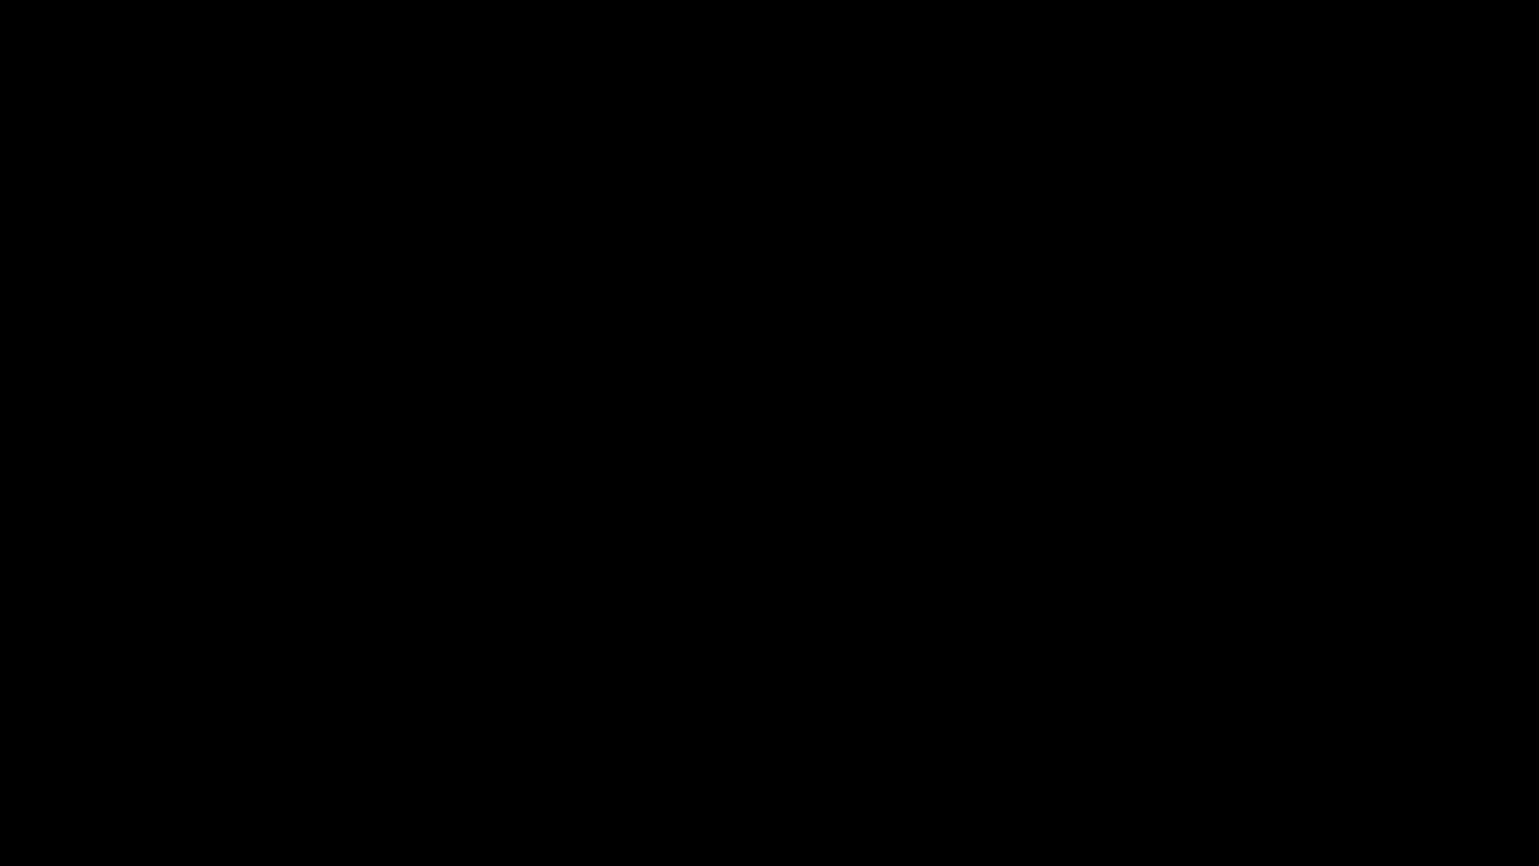